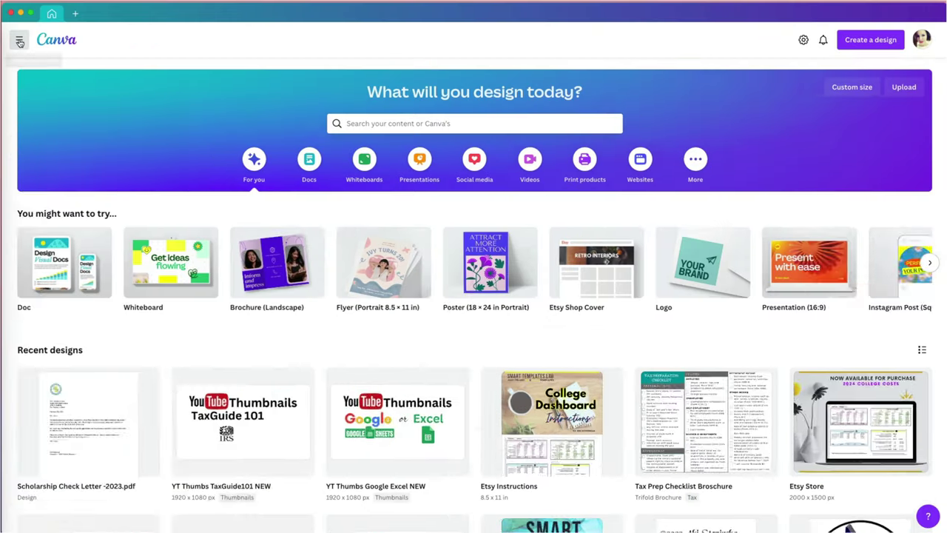
- Go to Projects > Folders > Thumbnails from the main sidebar
{"action": "left_click", "coordinate": [20, 40]}
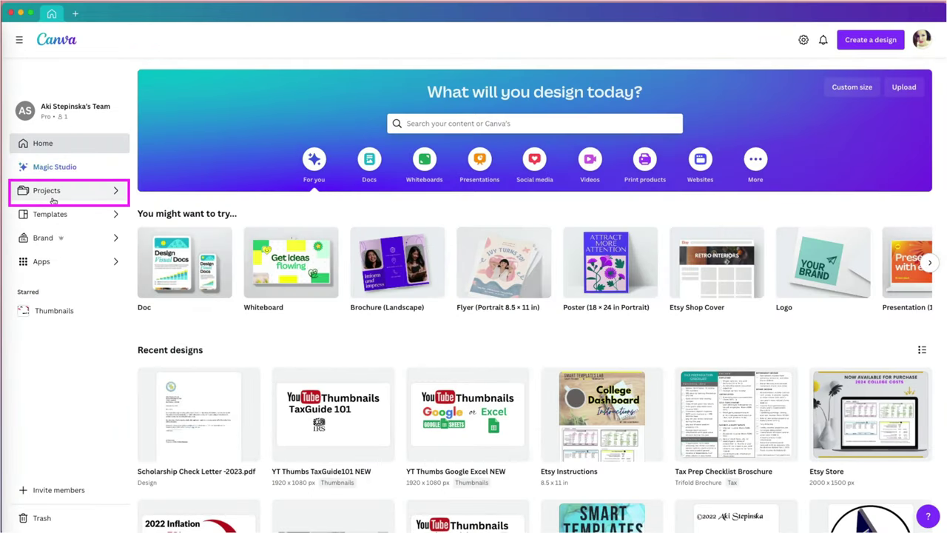
{"action": "left_click", "coordinate": [53, 192]}
{"action": "left_click", "coordinate": [188, 136]}
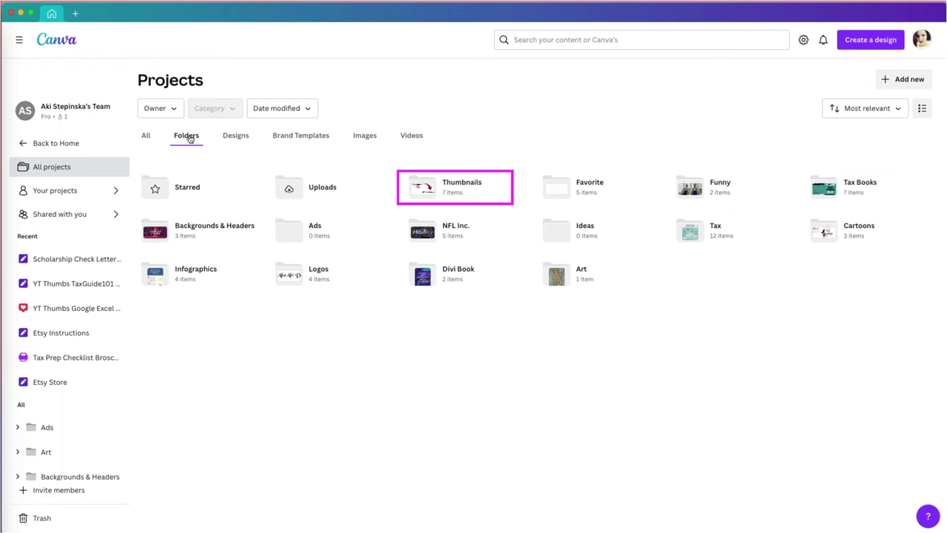
{"action": "left_click", "coordinate": [427, 189]}
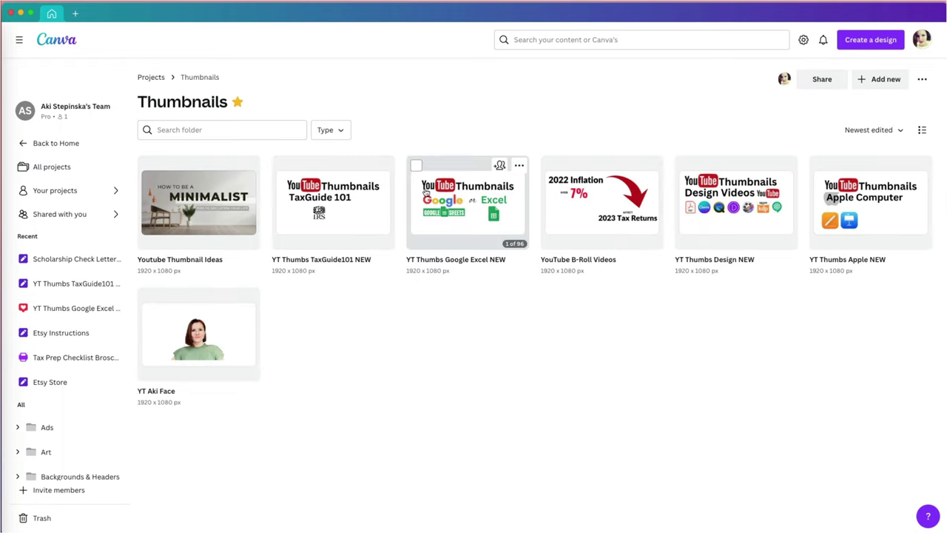
- Open the YT Thumbs design and scroll through its pages
{"action": "left_click", "coordinate": [699, 213]}
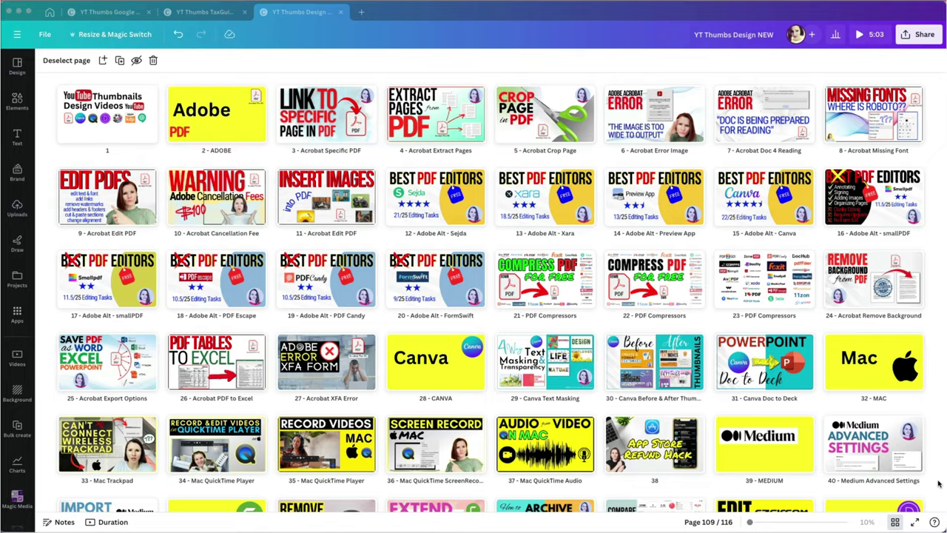
{"action": "scroll", "coordinate": [939, 485], "scroll_direction": "down", "scroll_amount": 5}
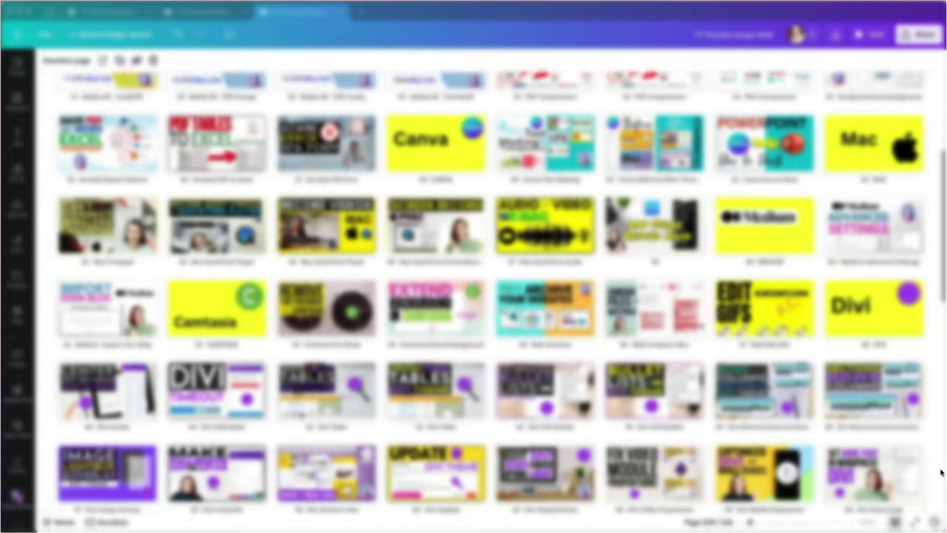
{"action": "scroll", "coordinate": [941, 472], "scroll_direction": "down", "scroll_amount": 8}
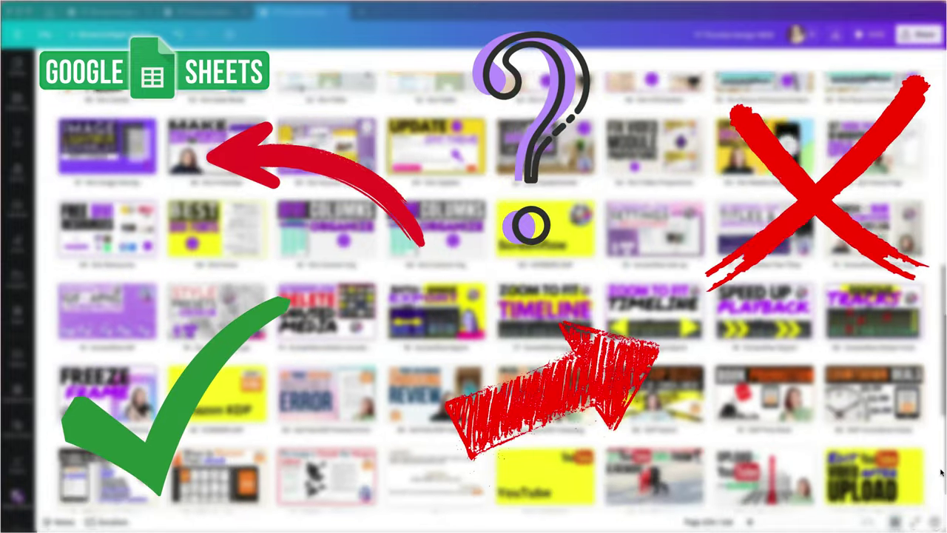
{"action": "scroll", "coordinate": [942, 472], "scroll_direction": "down", "scroll_amount": 7}
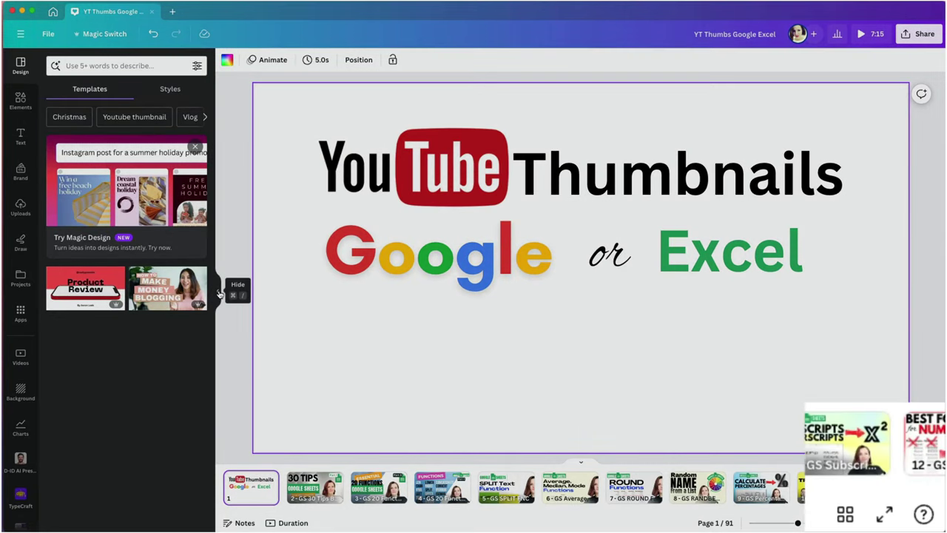
- Collapse the templates panel and browse all 91 pages in Grid view
{"action": "left_click", "coordinate": [217, 294]}
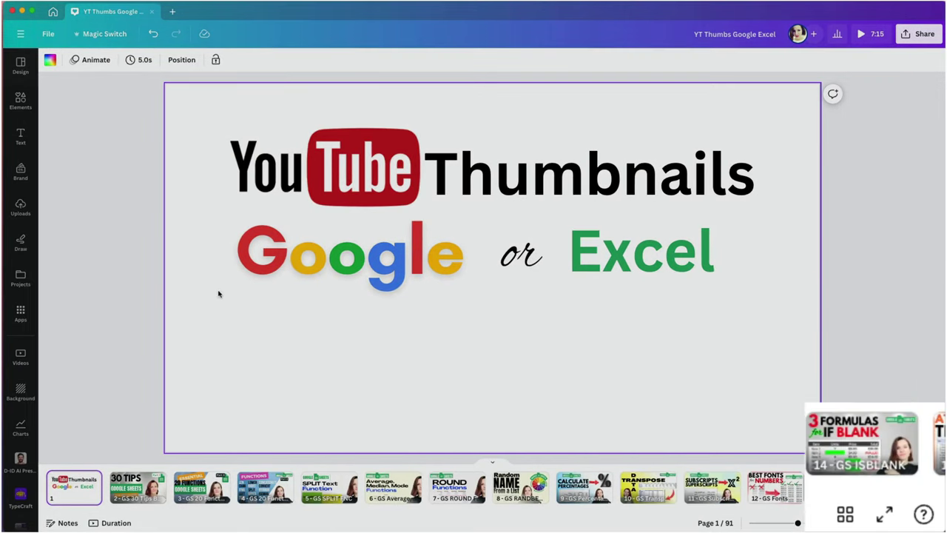
{"action": "left_click", "coordinate": [838, 518]}
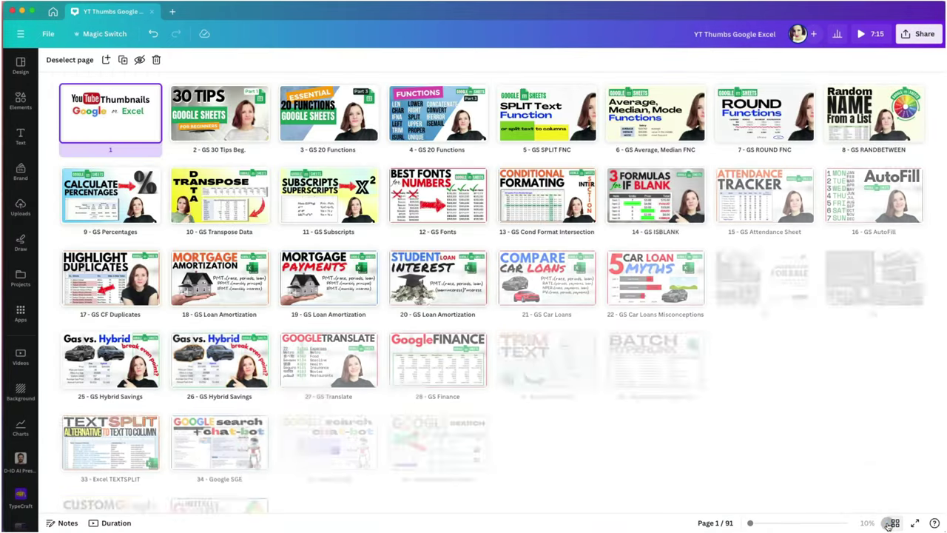
{"action": "scroll", "coordinate": [694, 452], "scroll_direction": "down", "scroll_amount": 2}
{"action": "scroll", "coordinate": [694, 451], "scroll_direction": "down", "scroll_amount": 5}
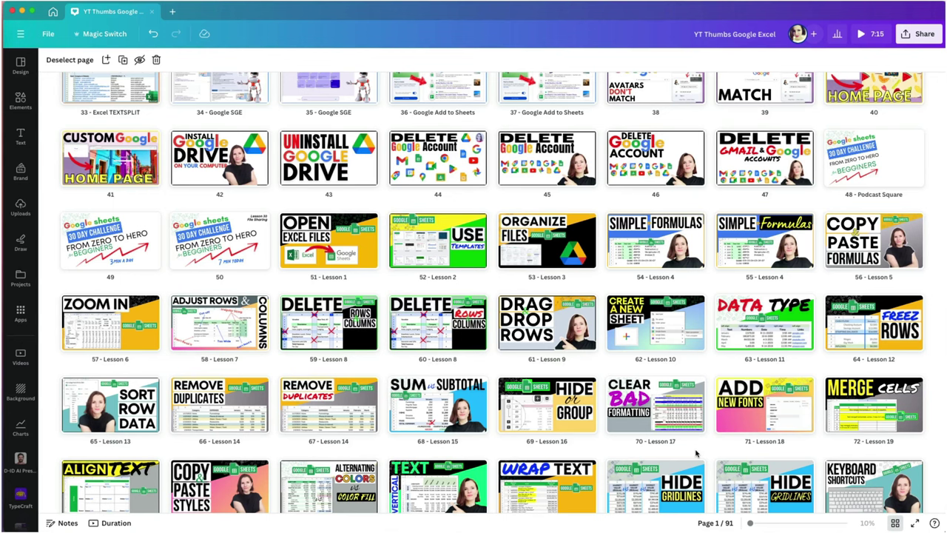
{"action": "scroll", "coordinate": [694, 453], "scroll_direction": "up", "scroll_amount": 2}
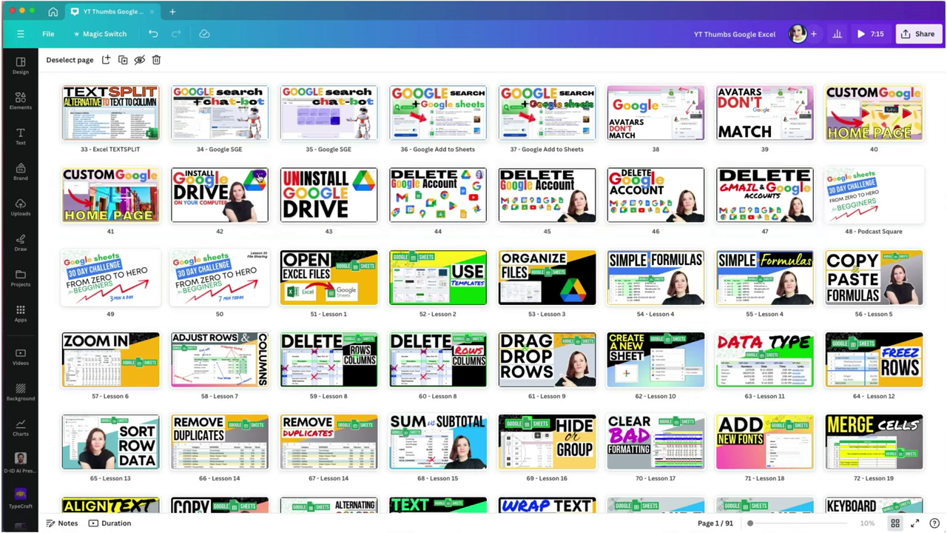
- Duplicate page 42 and move the copy to position 48
{"action": "right_click", "coordinate": [258, 176]}
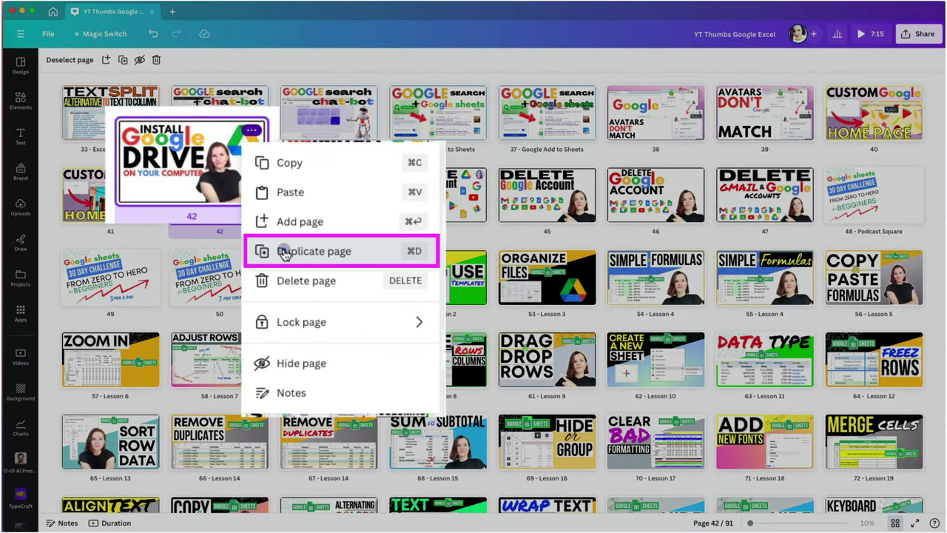
{"action": "left_click", "coordinate": [284, 255]}
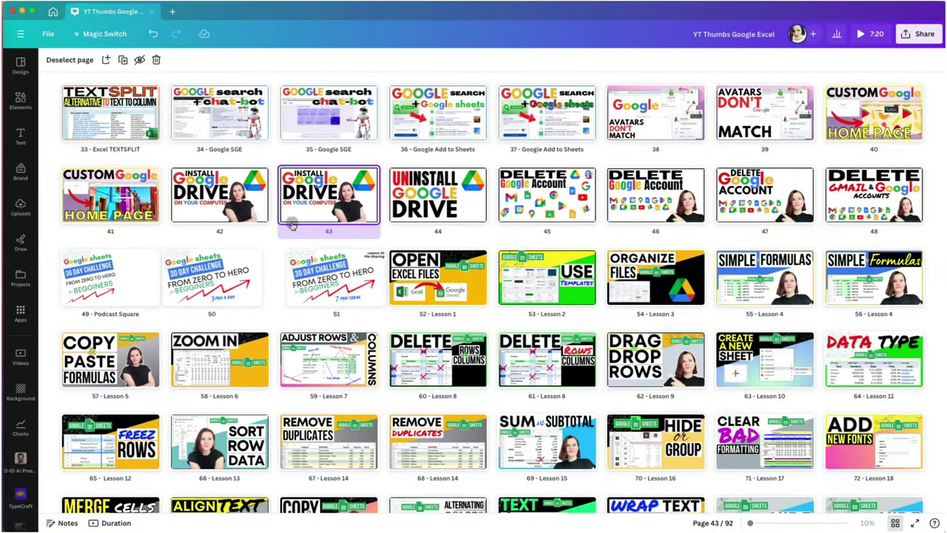
{"action": "left_click_drag", "start_coordinate": [316, 205], "coordinate": [893, 213]}
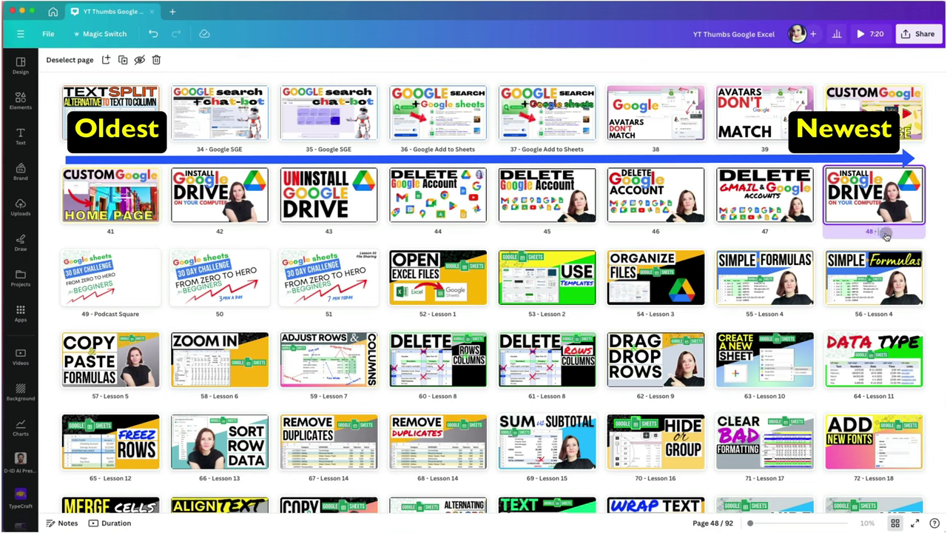
- Rename page 48 to 'Gmail Signature'
{"action": "left_click", "coordinate": [885, 232]}
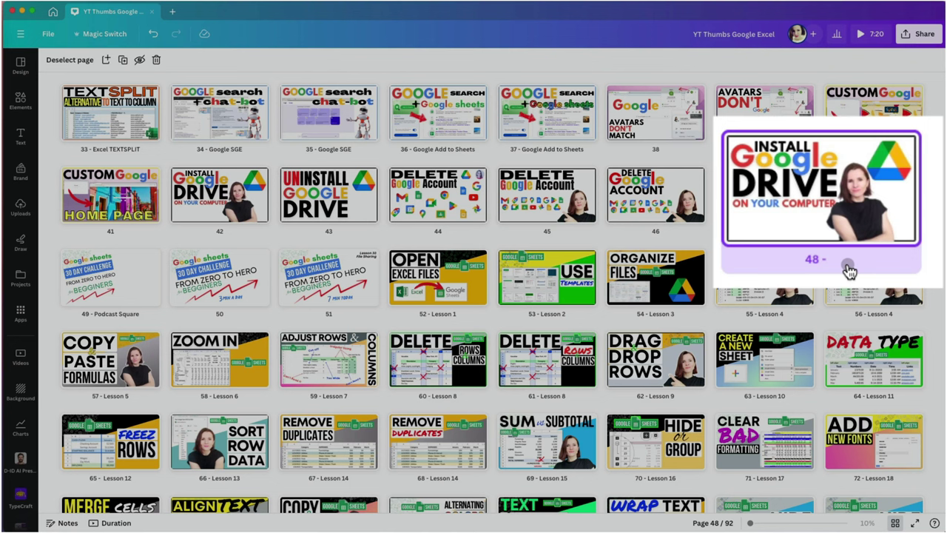
{"action": "type", "text": "Em"}
{"action": "type", "text": "Gmail"}
{"action": "type", "text": " Signature"}
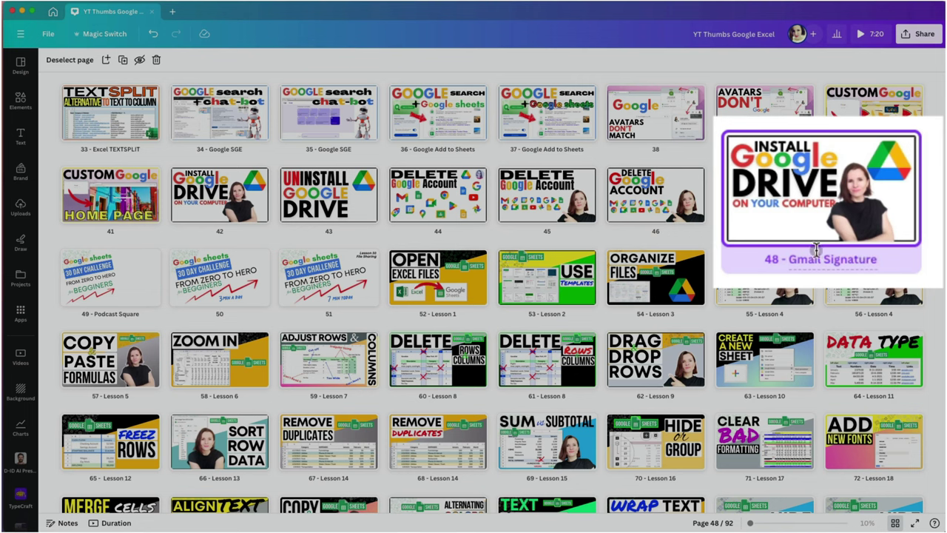
{"action": "key", "text": "Return"}
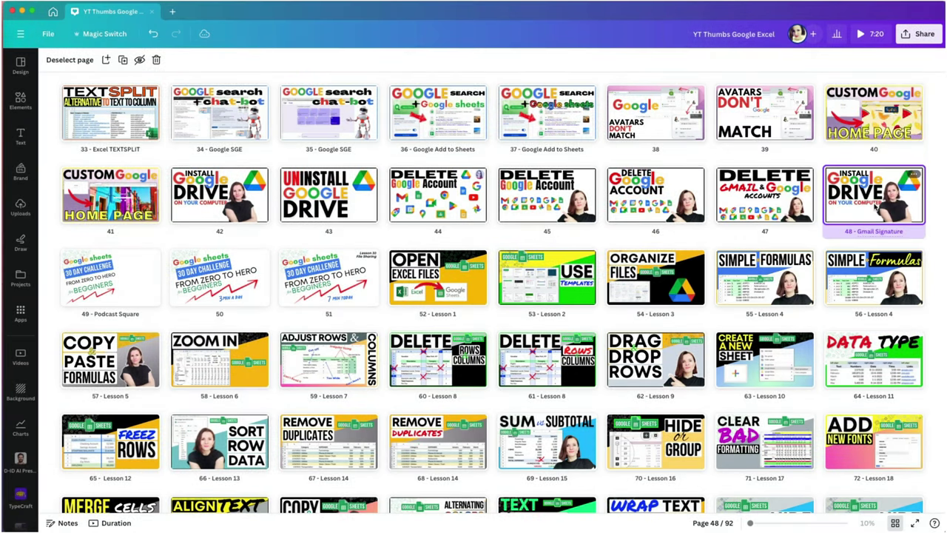
- On page 48, delete the woman photo and Drive logo, and change INSTALL to CREATE
{"action": "double_click", "coordinate": [877, 210]}
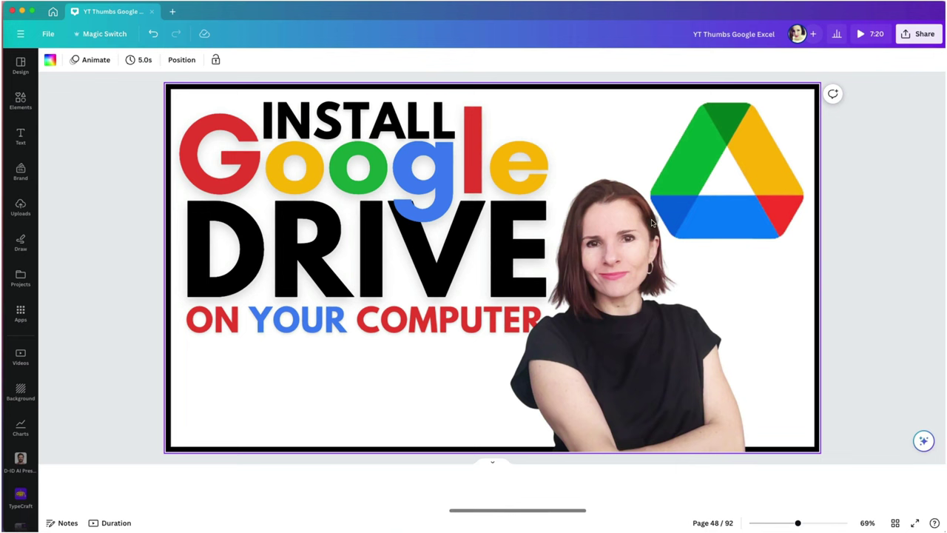
{"action": "left_click", "coordinate": [165, 354]}
{"action": "left_click", "coordinate": [160, 353]}
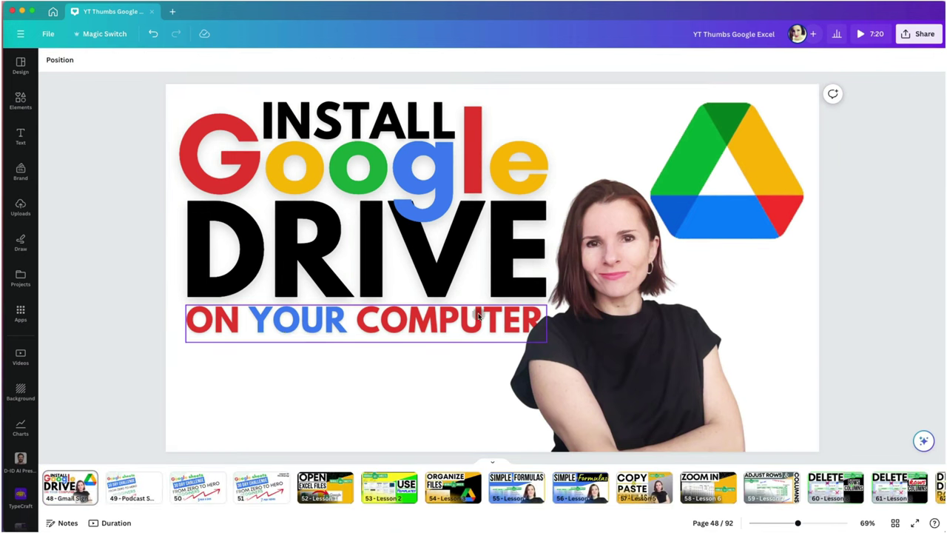
{"action": "left_click", "coordinate": [607, 327]}
{"action": "key", "text": "Delete"}
{"action": "left_click", "coordinate": [756, 195]}
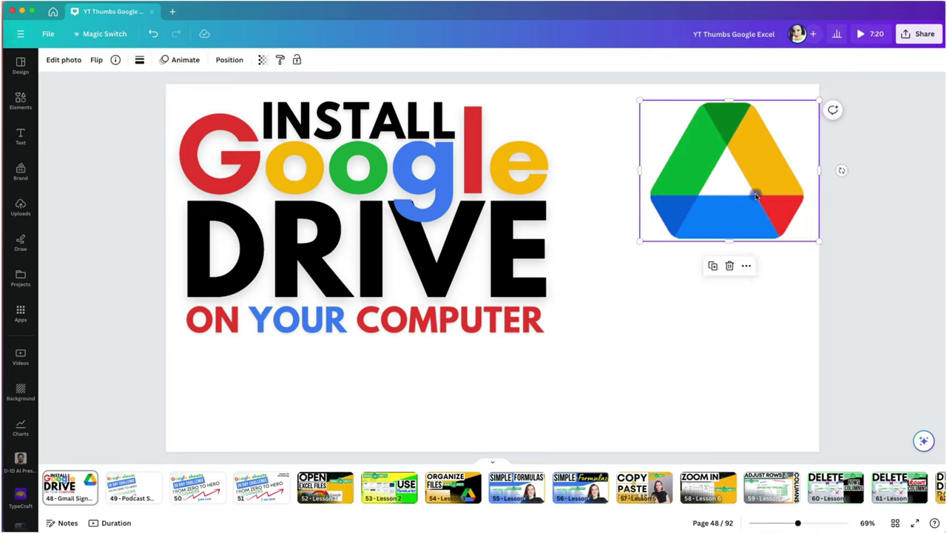
{"action": "key", "text": "Delete"}
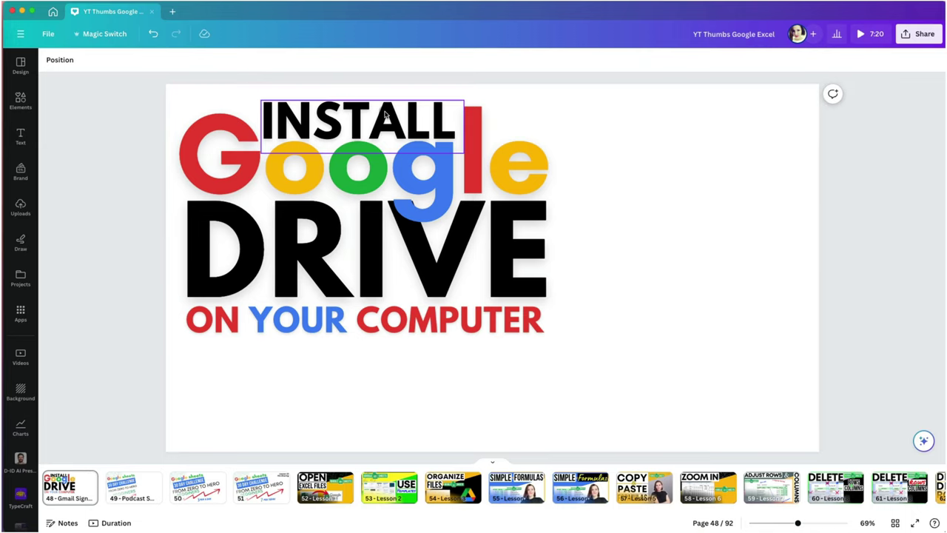
{"action": "left_click", "coordinate": [385, 113]}
{"action": "double_click", "coordinate": [375, 120]}
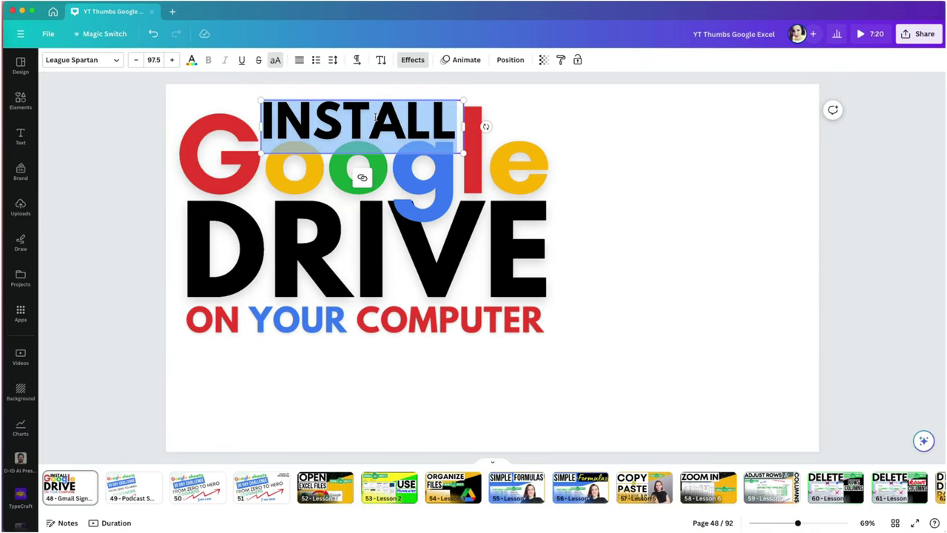
{"action": "type", "text": "CREATE"}
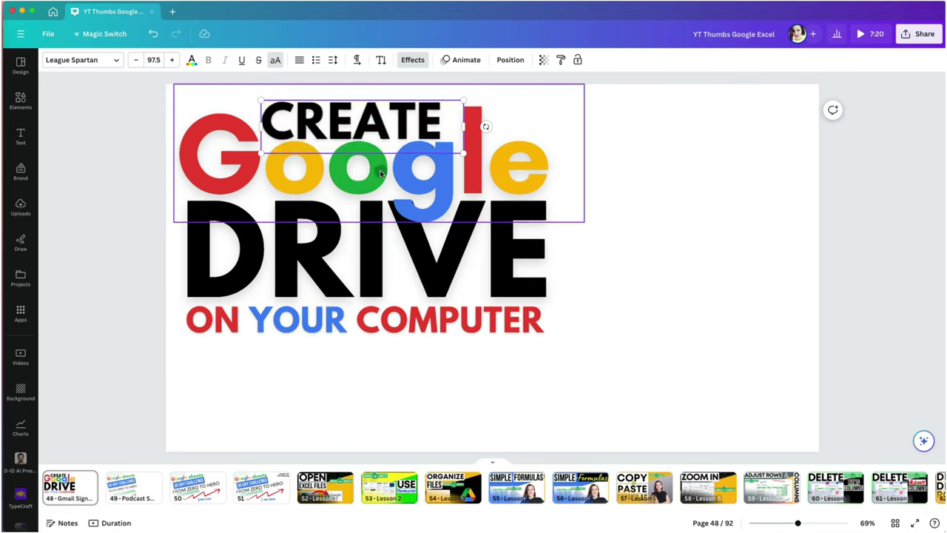
- Change the colourful Google logo text to read 'Email', keeping its colours, and narrow the box
{"action": "left_click", "coordinate": [381, 173]}
{"action": "key", "text": "Return"}
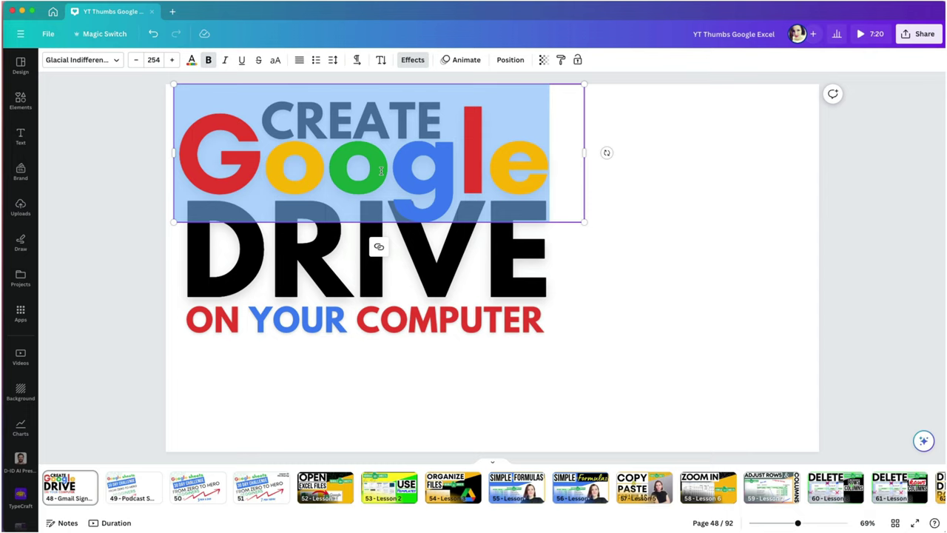
{"action": "type", "text": "Email"}
{"action": "key", "text": "super+z"}
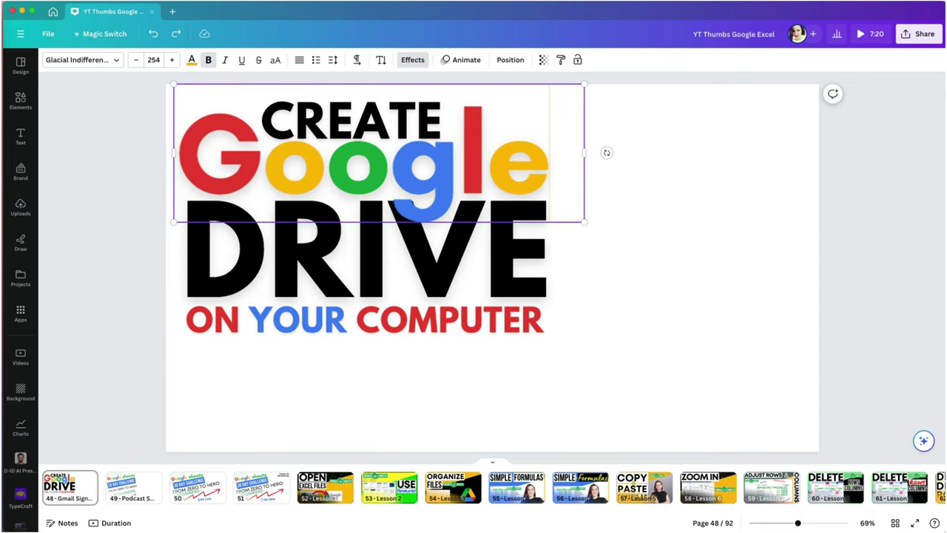
{"action": "mouse_move", "coordinate": [264, 173]}
{"action": "left_mouse_down"}
{"action": "mouse_move", "coordinate": [211, 174]}
{"action": "mouse_move", "coordinate": [272, 182]}
{"action": "left_mouse_up"}
{"action": "type", "text": "E"}
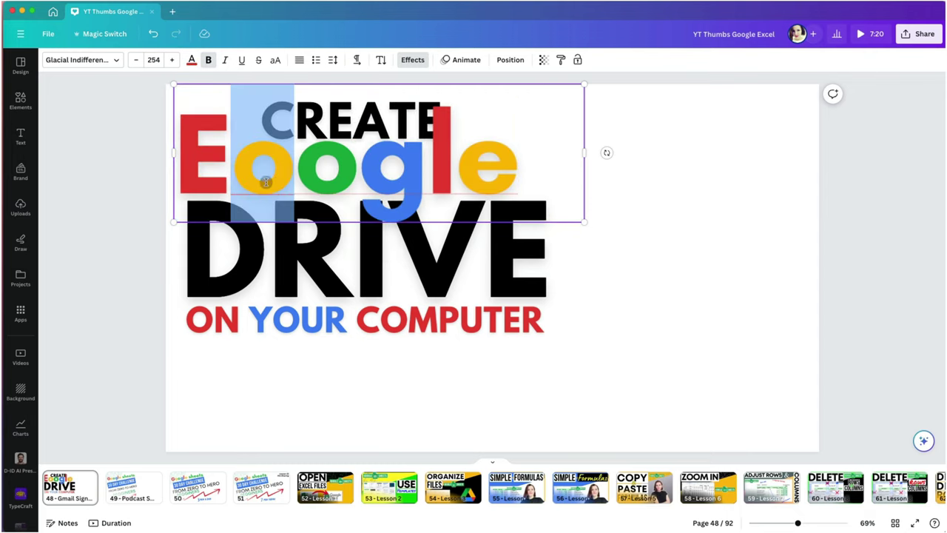
{"action": "type", "text": "m"}
{"action": "type", "text": "a"}
{"action": "left_click_drag", "start_coordinate": [327, 170], "coordinate": [513, 171]}
{"action": "type", "text": "i"}
{"action": "key", "text": "BackSpace"}
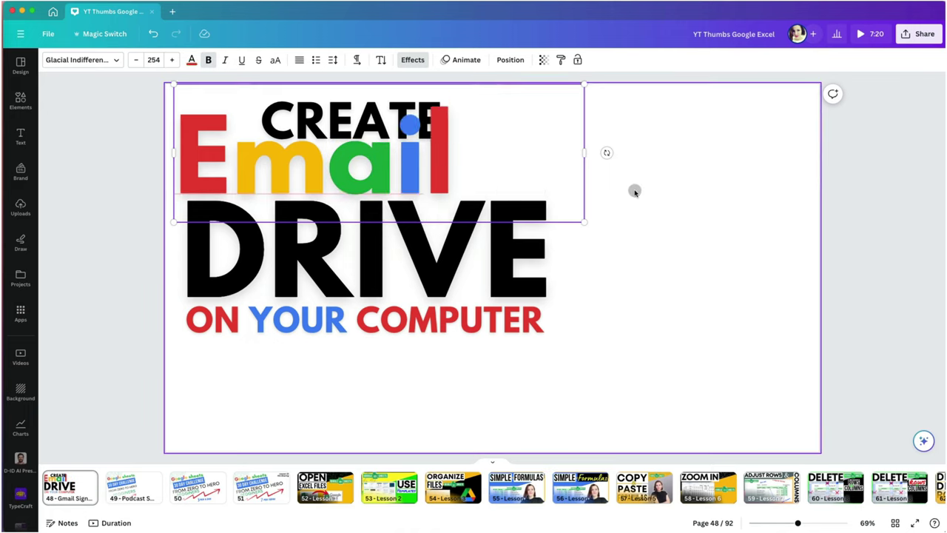
{"action": "left_click_drag", "start_coordinate": [585, 152], "coordinate": [768, 163]}
- Replace DRIVE with SIGNATURE, remove the ON YOUR COMPUTER line, and resize it
{"action": "left_click", "coordinate": [442, 278]}
{"action": "triple_click", "coordinate": [439, 307]}
{"action": "key", "text": "BackSpace"}
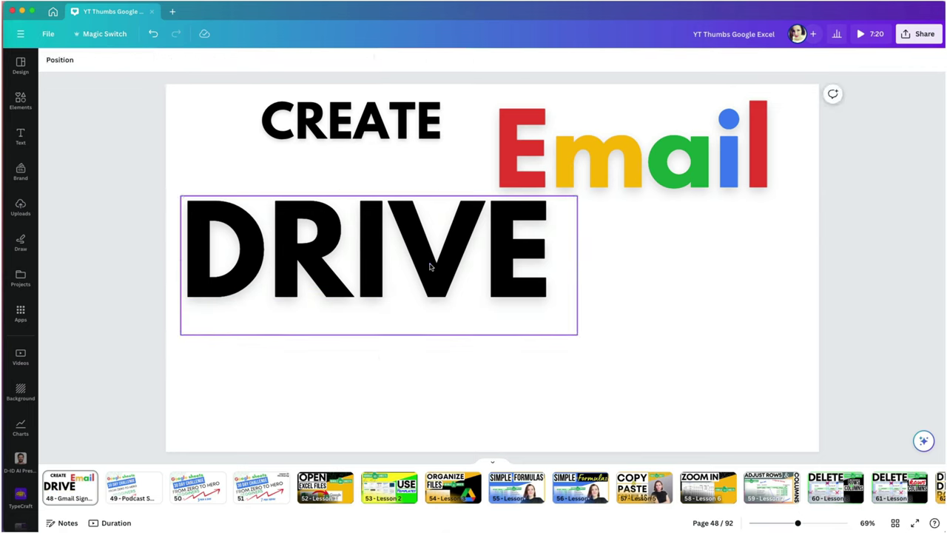
{"action": "triple_click", "coordinate": [430, 264]}
{"action": "type", "text": "SIGNATURE"}
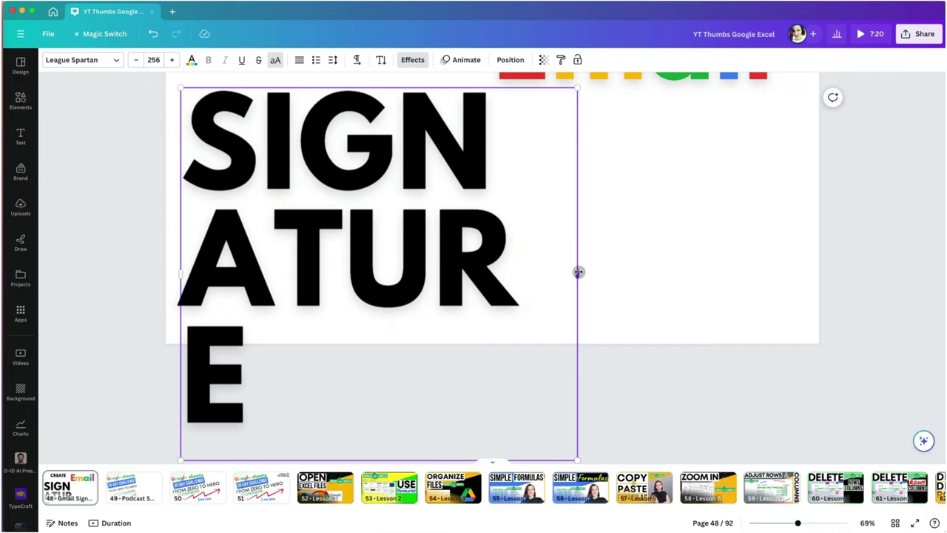
{"action": "mouse_move", "coordinate": [579, 272]}
{"action": "left_mouse_down"}
{"action": "mouse_move", "coordinate": [926, 262]}
{"action": "mouse_move", "coordinate": [913, 263]}
{"action": "left_mouse_up"}
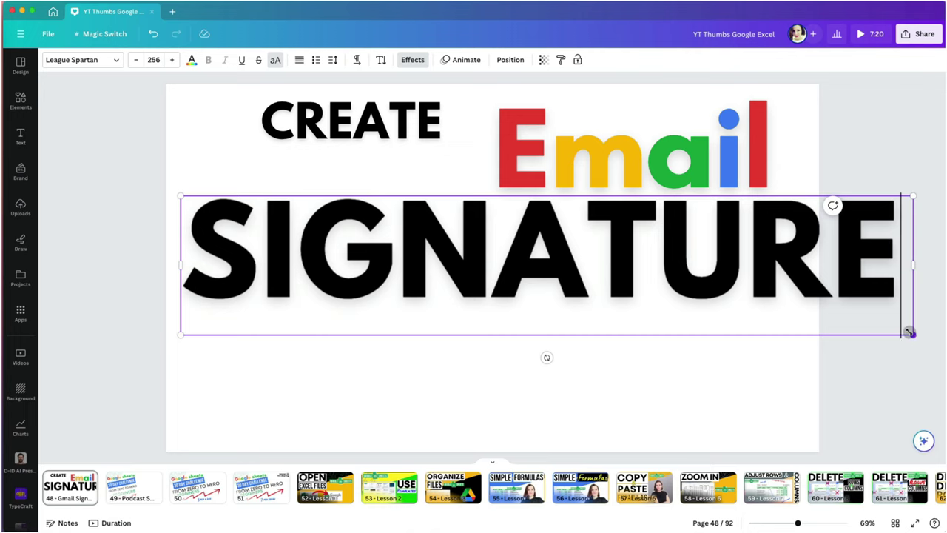
{"action": "left_click_drag", "start_coordinate": [910, 333], "coordinate": [778, 279]}
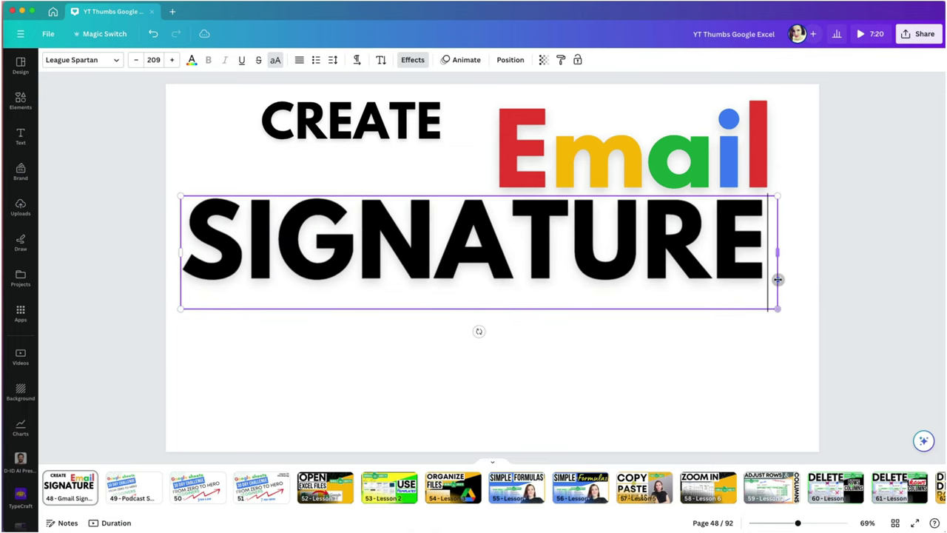
- Move CREATE to the top-left and Email beside it, enlarging both
{"action": "left_click", "coordinate": [309, 116]}
{"action": "left_click_drag", "start_coordinate": [310, 116], "coordinate": [220, 105]}
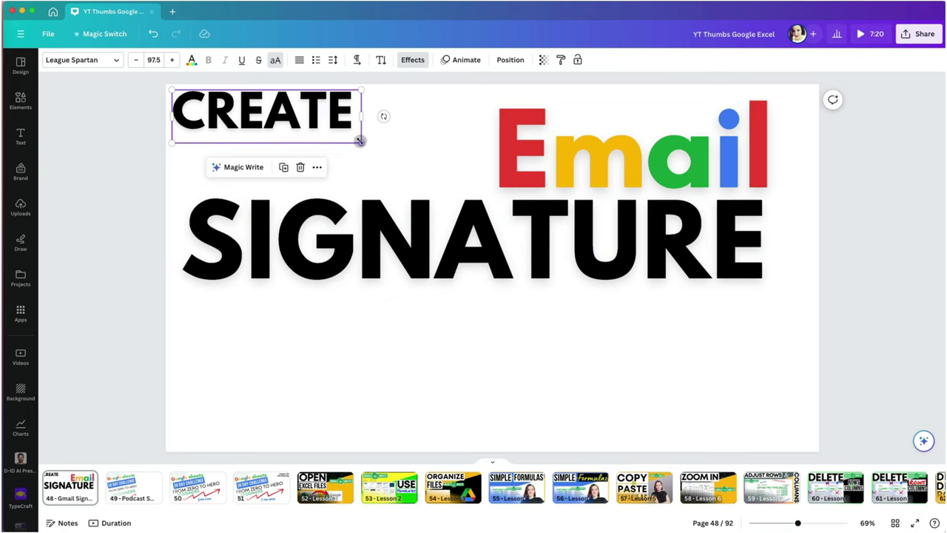
{"action": "left_click_drag", "start_coordinate": [374, 142], "coordinate": [430, 161]}
{"action": "left_click_drag", "start_coordinate": [529, 166], "coordinate": [455, 154]}
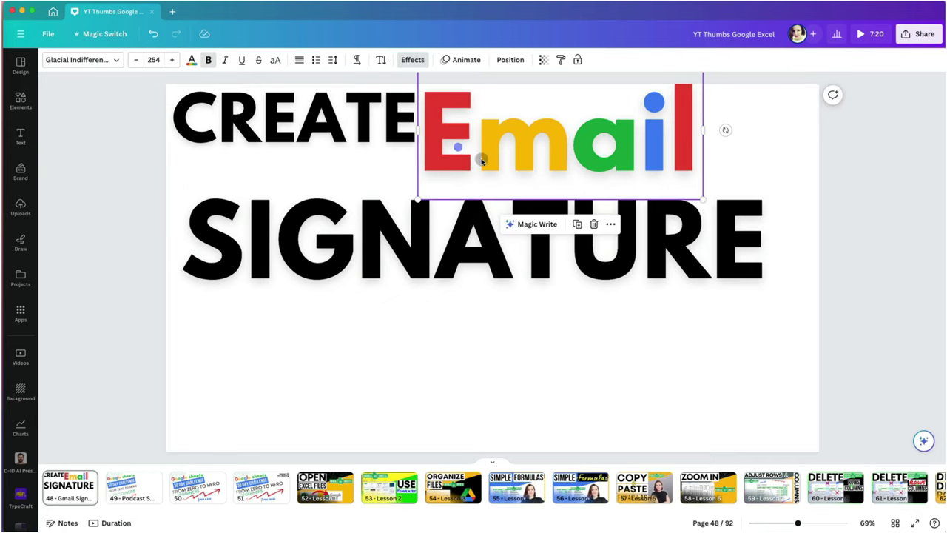
{"action": "scroll", "coordinate": [588, 211], "scroll_direction": "down", "scroll_amount": 3}
{"action": "left_click_drag", "start_coordinate": [656, 216], "coordinate": [698, 238]}
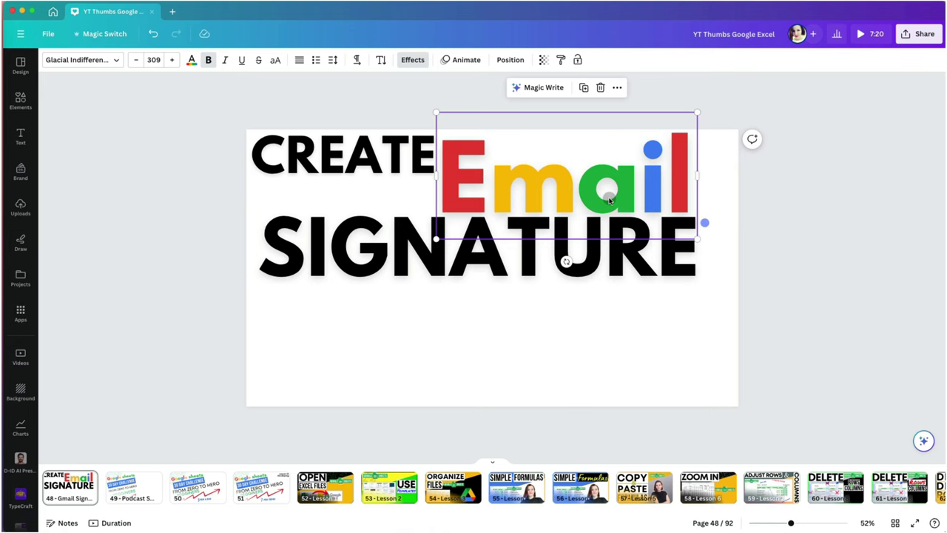
- Make EMAIL uppercase on one line with letter spacing -23
{"action": "left_click_drag", "start_coordinate": [599, 194], "coordinate": [602, 186]}
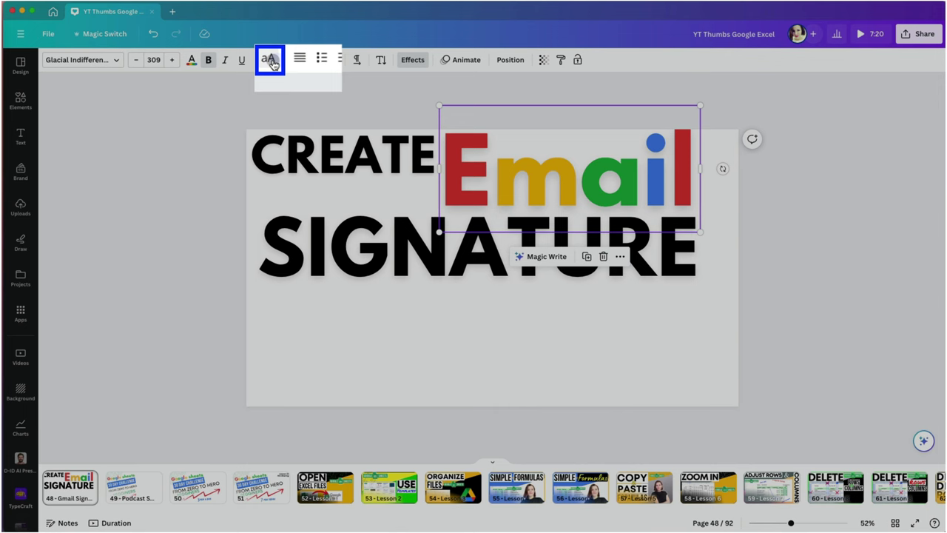
{"action": "left_click", "coordinate": [271, 62]}
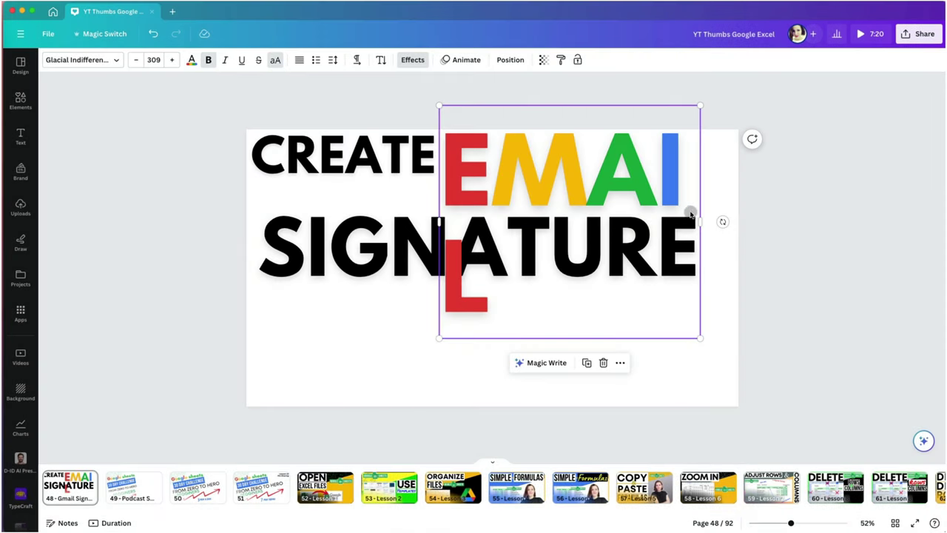
{"action": "left_click_drag", "start_coordinate": [699, 221], "coordinate": [739, 215]}
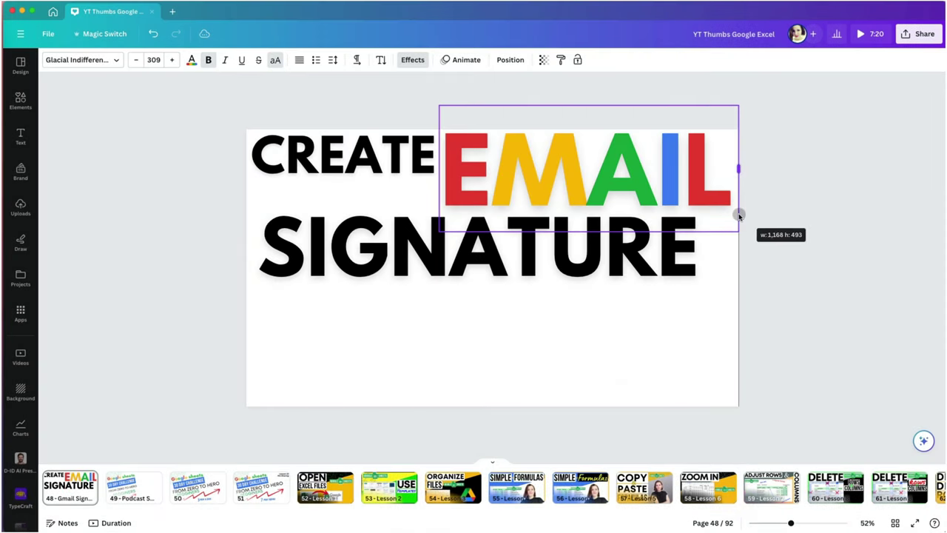
{"action": "left_click", "coordinate": [333, 61]}
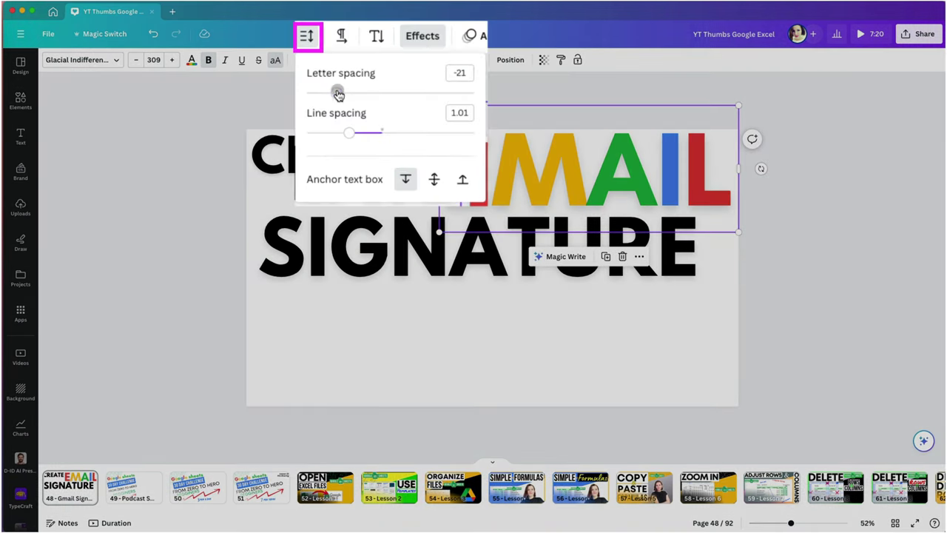
{"action": "left_click_drag", "start_coordinate": [338, 97], "coordinate": [337, 100]}
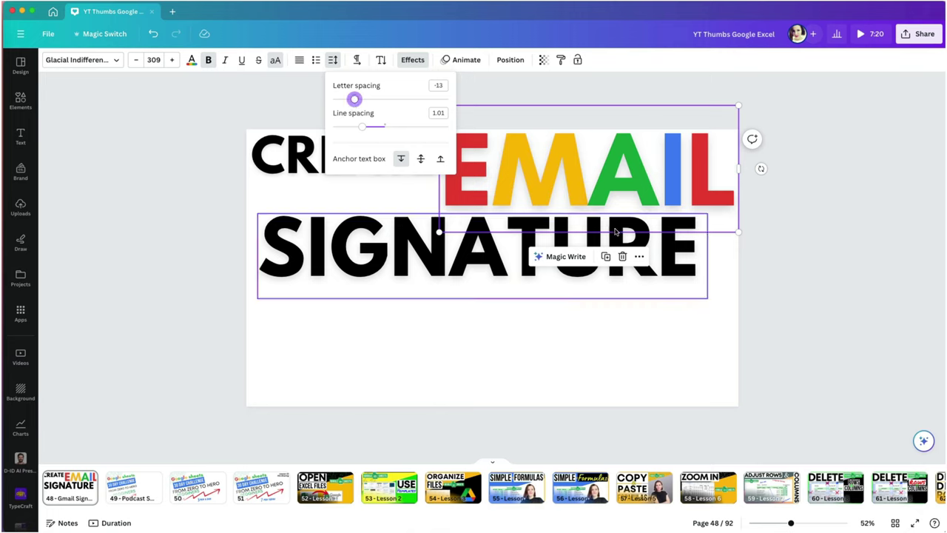
{"action": "left_click", "coordinate": [683, 185]}
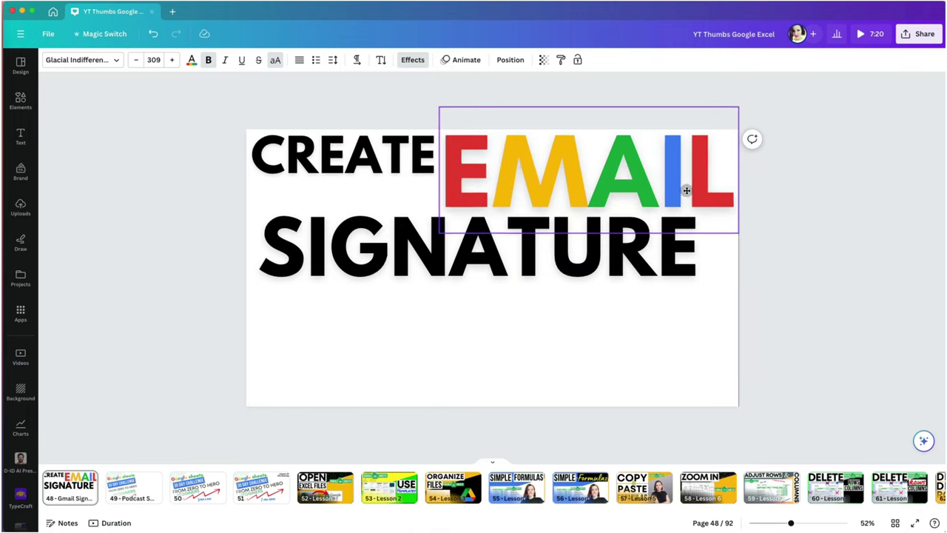
- Enlarge SIGNATURE to size 228 across the page and nudge CREATE down
{"action": "left_click", "coordinate": [518, 255]}
{"action": "mouse_move", "coordinate": [704, 294]}
{"action": "left_mouse_down"}
{"action": "mouse_move", "coordinate": [693, 271]}
{"action": "mouse_move", "coordinate": [740, 304]}
{"action": "left_mouse_up"}
{"action": "left_click", "coordinate": [611, 351]}
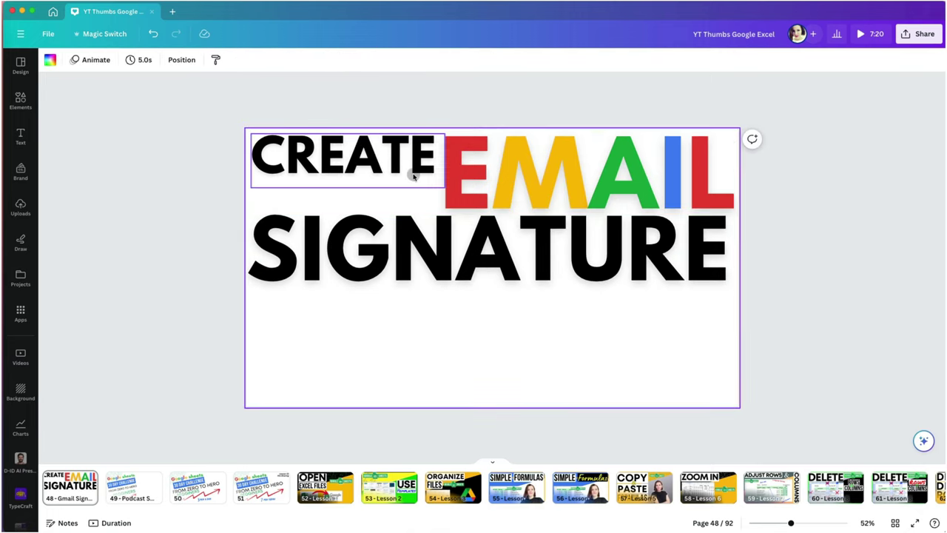
{"action": "left_click_drag", "start_coordinate": [416, 156], "coordinate": [403, 181]}
{"action": "left_click", "coordinate": [666, 282]}
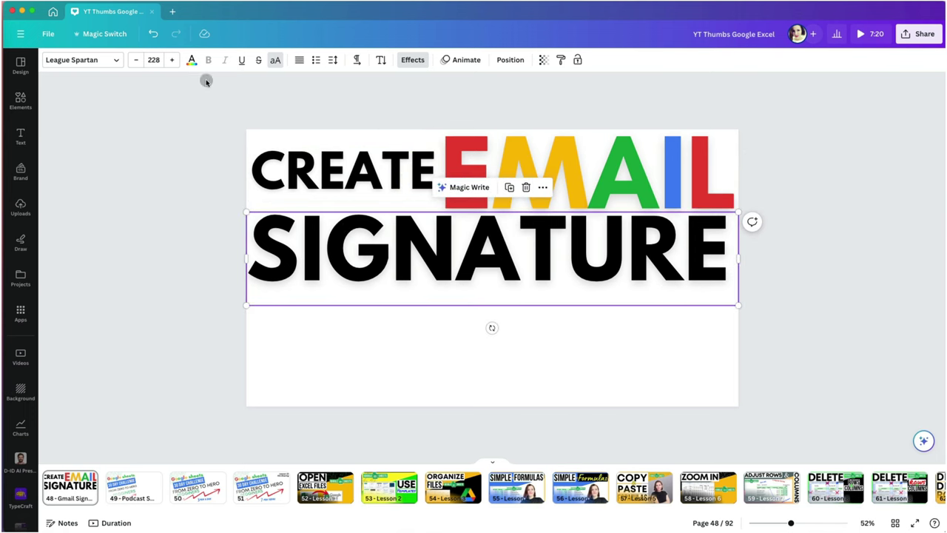
- Apply the Alex Brush handwriting font to SIGNATURE
{"action": "left_click", "coordinate": [117, 62]}
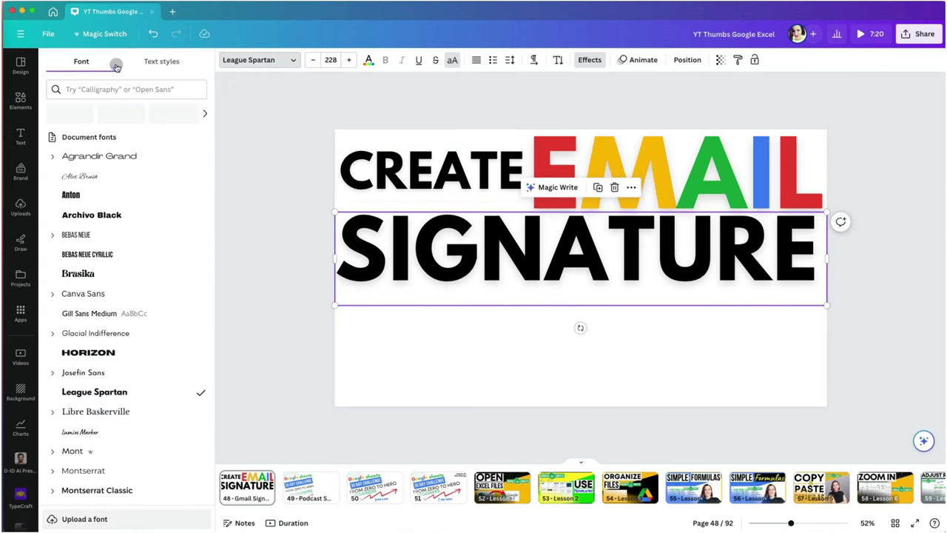
{"action": "left_click", "coordinate": [117, 88]}
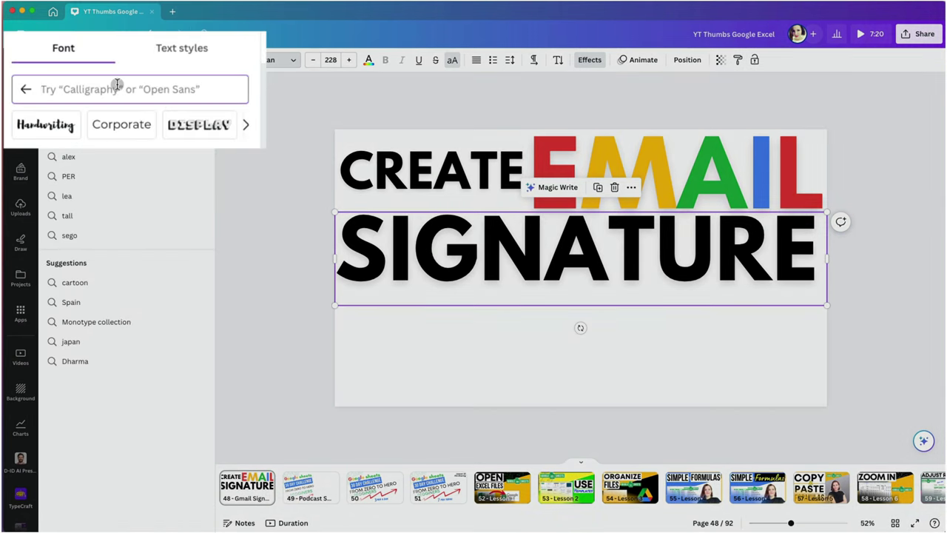
{"action": "left_click", "coordinate": [69, 113]}
{"action": "left_click", "coordinate": [80, 216]}
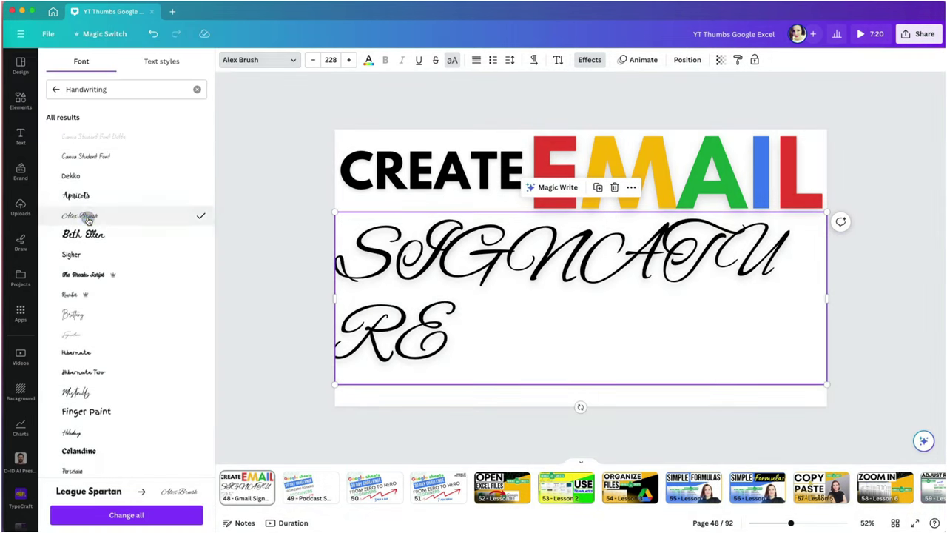
- Change the text to 'Signature' with a capital S and enlarge it to size 275
{"action": "left_click", "coordinate": [452, 60]}
{"action": "left_click_drag", "start_coordinate": [358, 255], "coordinate": [336, 256]}
{"action": "type", "text": "Signature"}
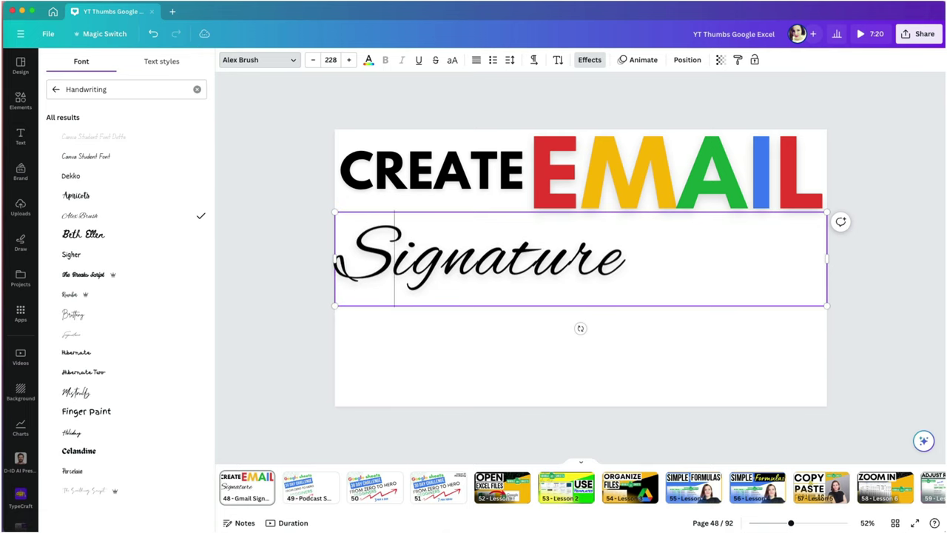
{"action": "left_click_drag", "start_coordinate": [829, 258], "coordinate": [630, 256]}
{"action": "left_click_drag", "start_coordinate": [630, 303], "coordinate": [691, 324]}
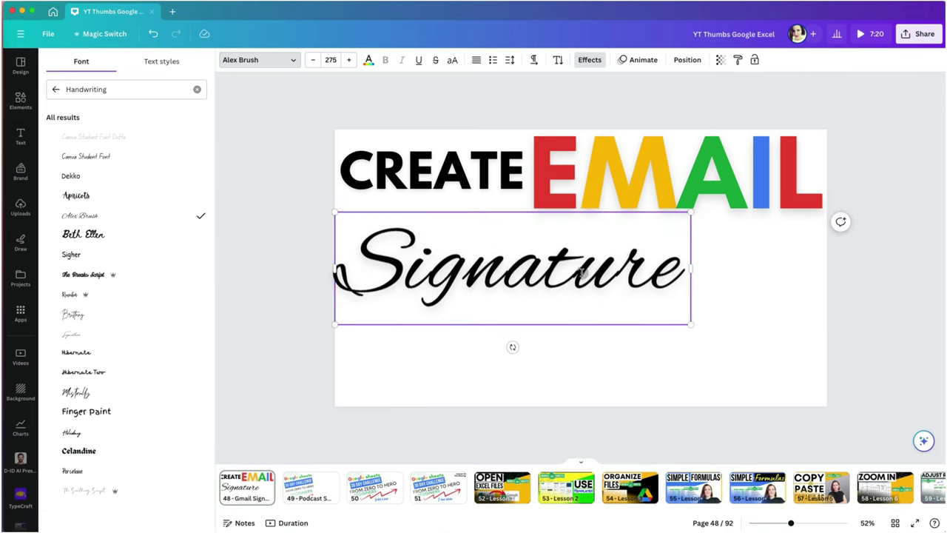
{"action": "key", "text": "shift+Up"}
{"action": "key", "text": "shift+Up"}
{"action": "key", "text": "shift+Up"}
{"action": "key", "text": "shift+Up"}
{"action": "key", "text": "shift+Up"}
{"action": "key", "text": "shift+Up"}
{"action": "key", "text": "shift+Up"}
{"action": "key", "text": "shift+Up"}
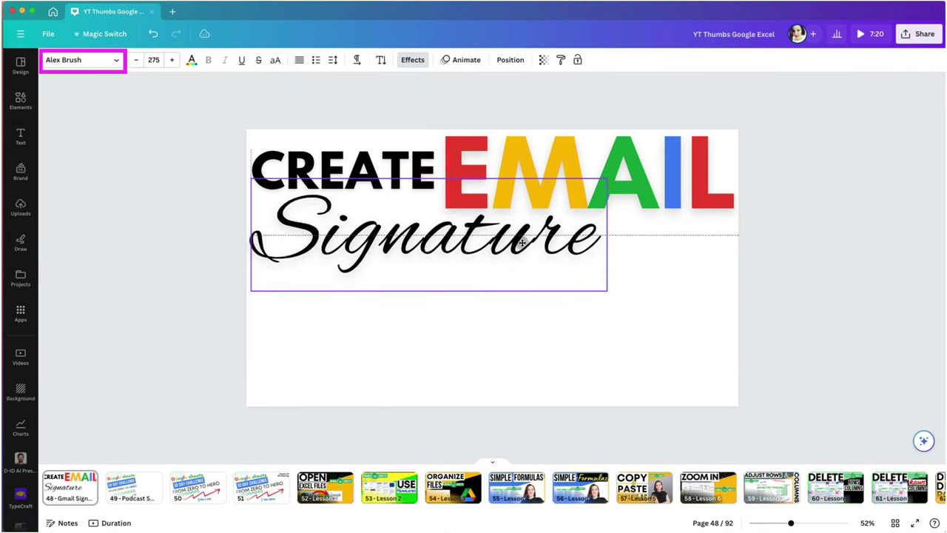
{"action": "left_click", "coordinate": [747, 296]}
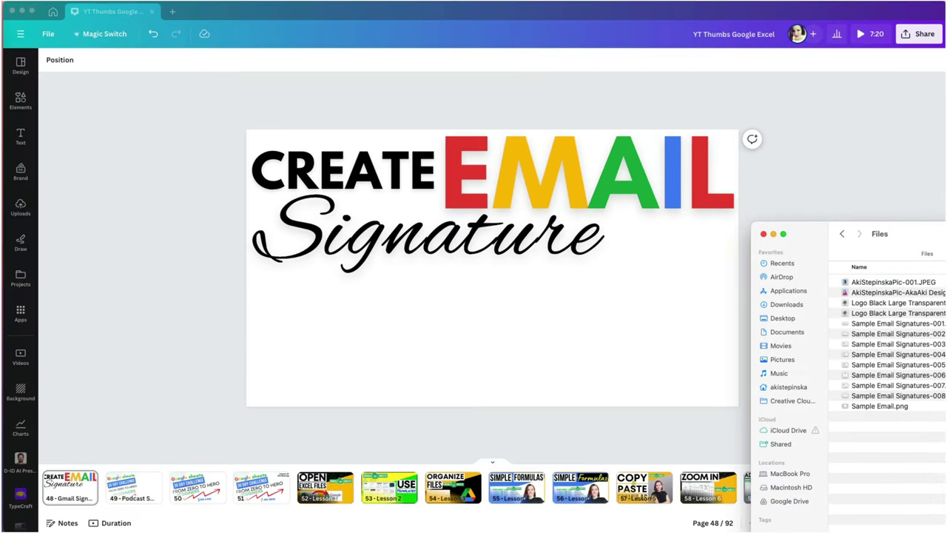
- In Preview, erase the left, top and right browser strips from Sample Email.png
{"action": "left_click", "coordinate": [869, 407]}
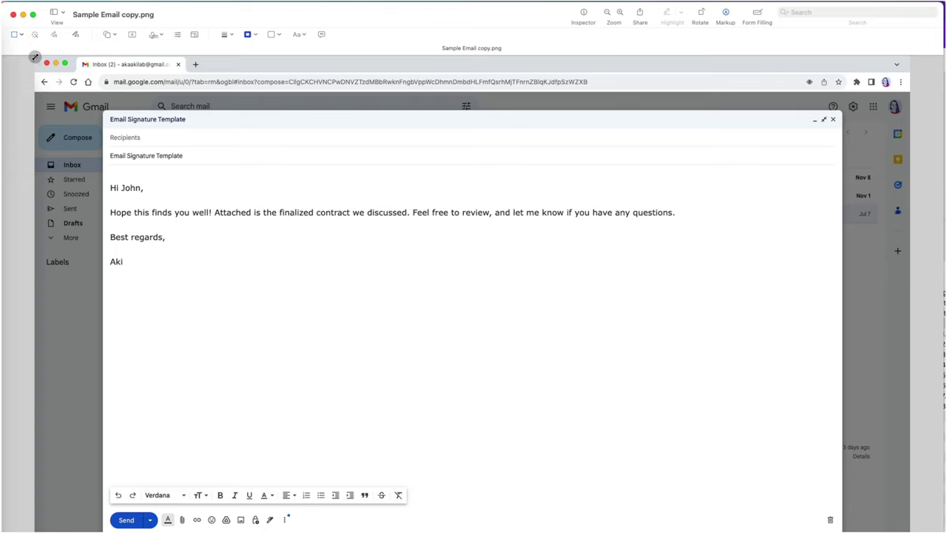
{"action": "left_click_drag", "start_coordinate": [35, 57], "coordinate": [101, 531]}
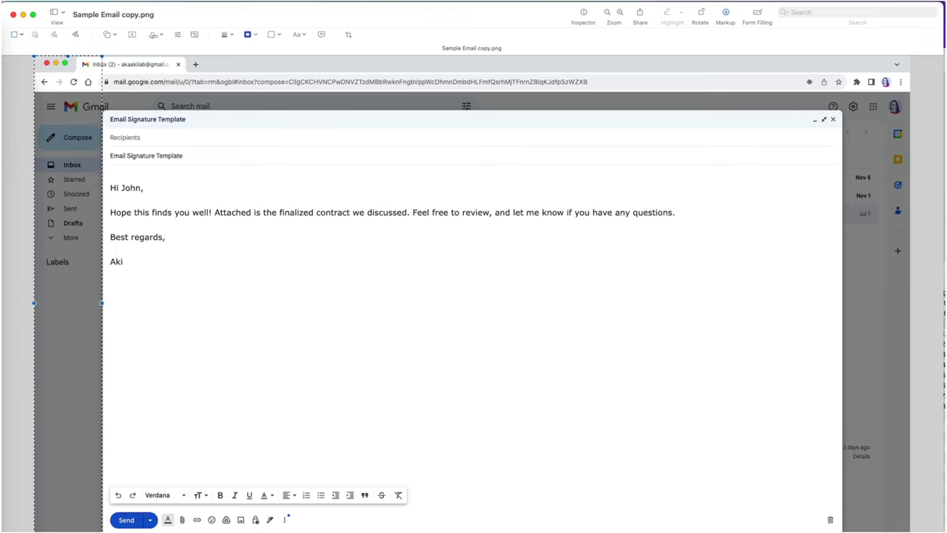
{"action": "key", "text": "Delete"}
{"action": "left_click_drag", "start_coordinate": [87, 56], "coordinate": [915, 109]}
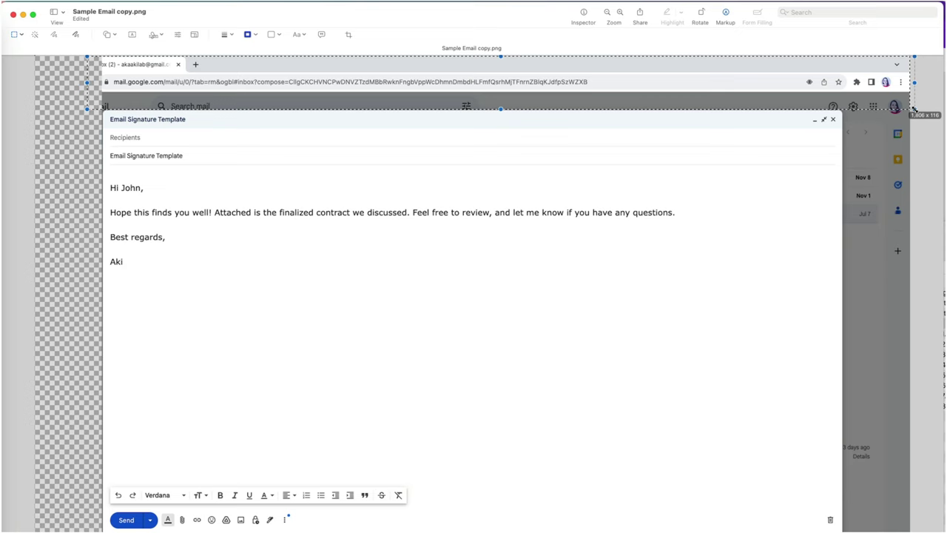
{"action": "key", "text": "Delete"}
{"action": "left_click_drag", "start_coordinate": [833, 97], "coordinate": [918, 523]}
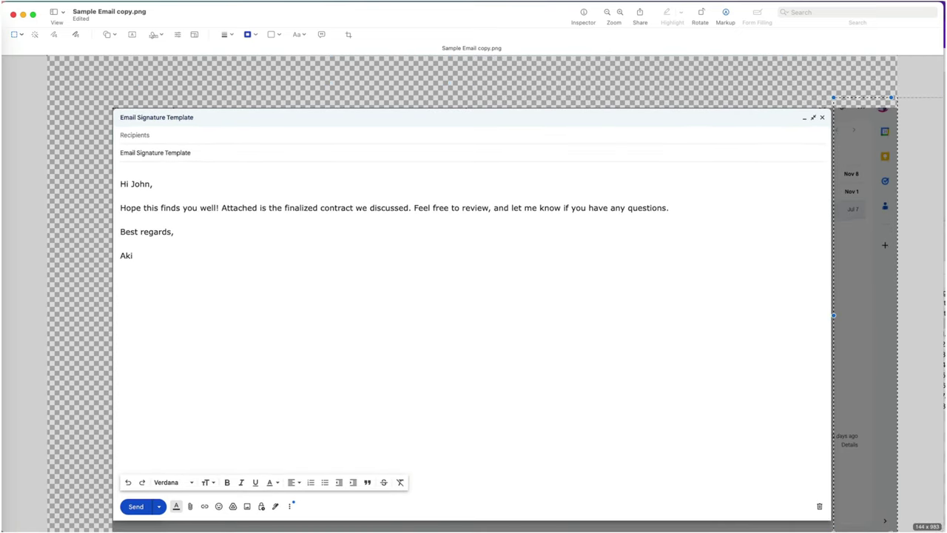
{"action": "key", "text": "Delete"}
{"action": "left_click", "coordinate": [36, 35]}
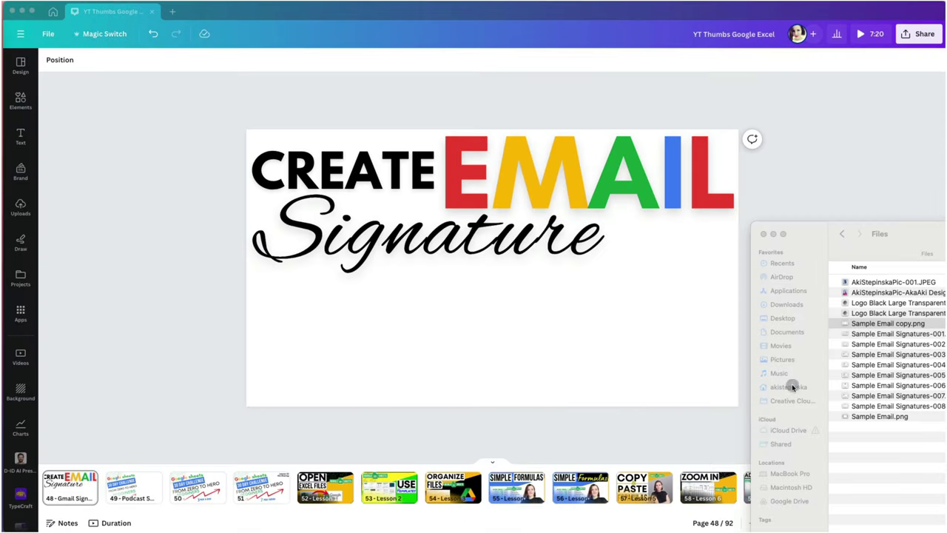
- Place Sample Email copy.png on the page and resize it
{"action": "left_click_drag", "start_coordinate": [817, 322], "coordinate": [402, 377]}
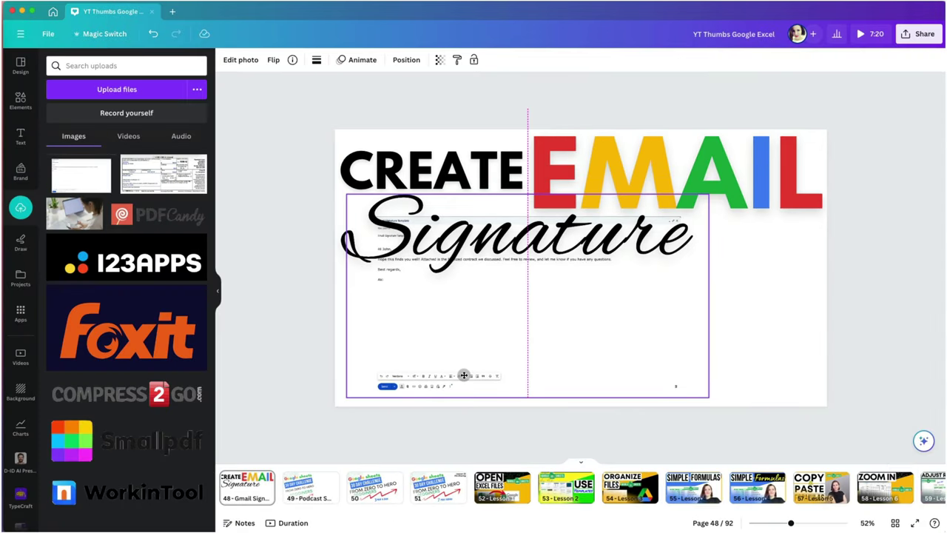
{"action": "left_click_drag", "start_coordinate": [464, 375], "coordinate": [461, 378]}
{"action": "left_click_drag", "start_coordinate": [708, 196], "coordinate": [754, 289]}
- Preview the sample signatures and add Sample Email Signatures-001.png at the top-right
{"action": "key", "text": "super+Tab"}
{"action": "key", "text": "space"}
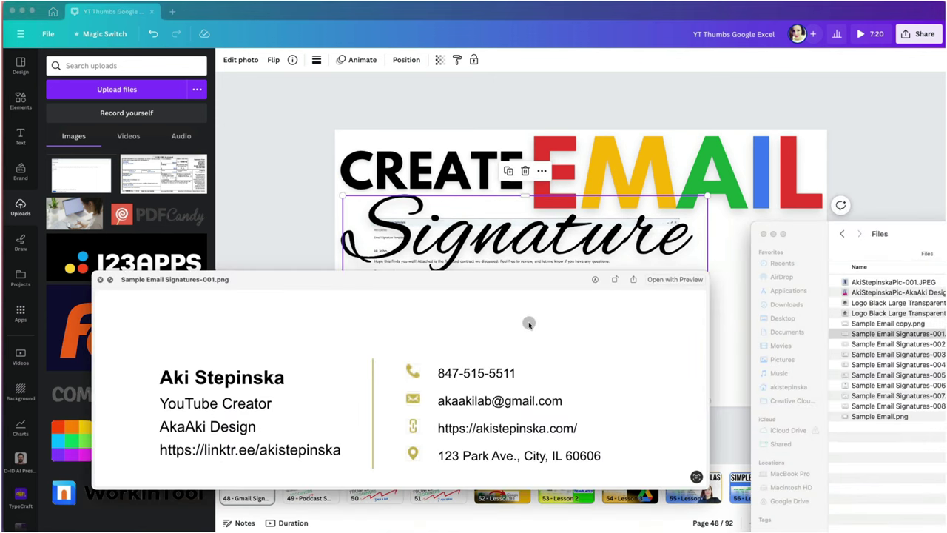
{"action": "key", "text": "Down"}
{"action": "key", "text": "Down"}
{"action": "key", "text": "Down"}
{"action": "key", "text": "Down"}
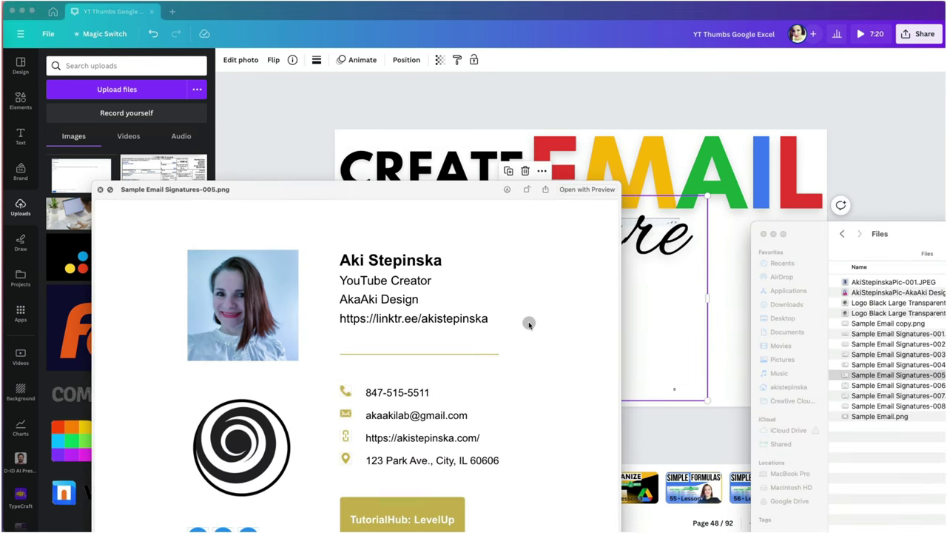
{"action": "key", "text": "Down"}
{"action": "key", "text": "Down"}
{"action": "key", "text": "Down"}
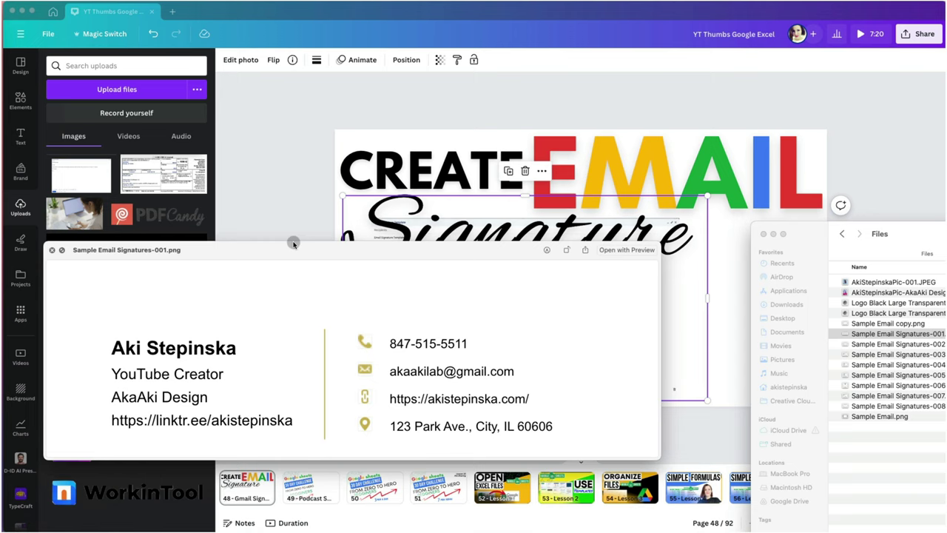
{"action": "key", "text": "space"}
{"action": "left_click", "coordinate": [841, 334]}
{"action": "mouse_move", "coordinate": [841, 334]}
{"action": "left_mouse_down"}
{"action": "mouse_move", "coordinate": [535, 333]}
{"action": "mouse_move", "coordinate": [525, 326]}
{"action": "mouse_move", "coordinate": [574, 355]}
{"action": "mouse_move", "coordinate": [693, 175]}
{"action": "left_mouse_up"}
{"action": "left_click", "coordinate": [303, 376]}
{"action": "left_click", "coordinate": [486, 300]}
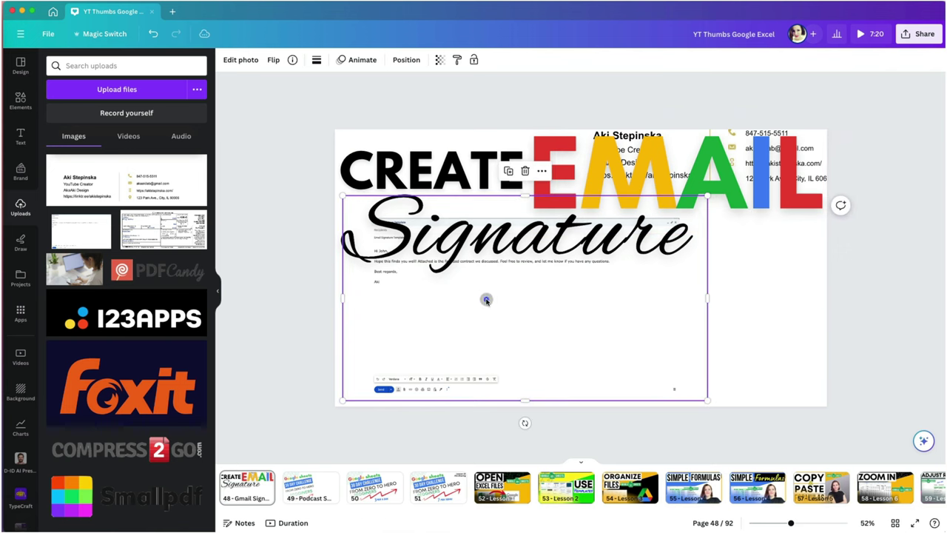
- Give the email screenshot a Drop shadow with blur 7 and angle 53
{"action": "left_click", "coordinate": [245, 61]}
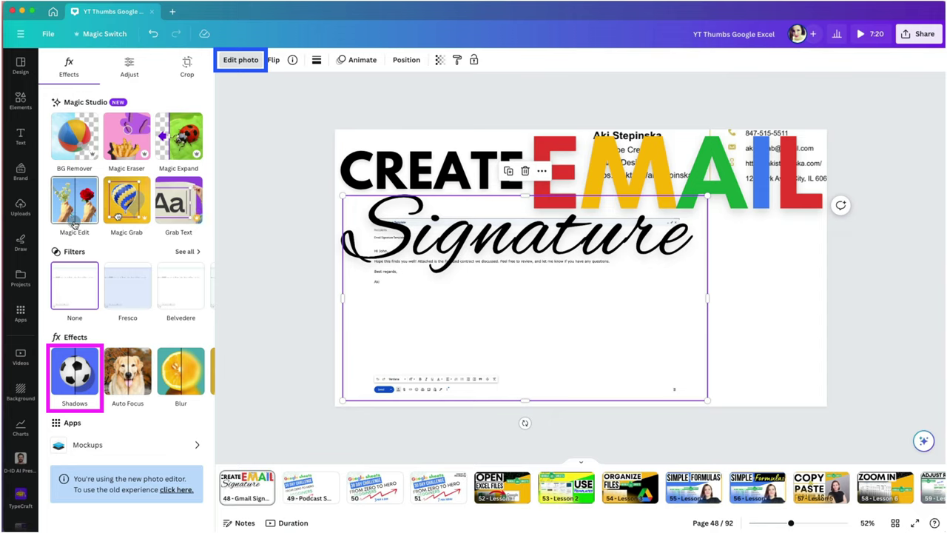
{"action": "left_click", "coordinate": [77, 376]}
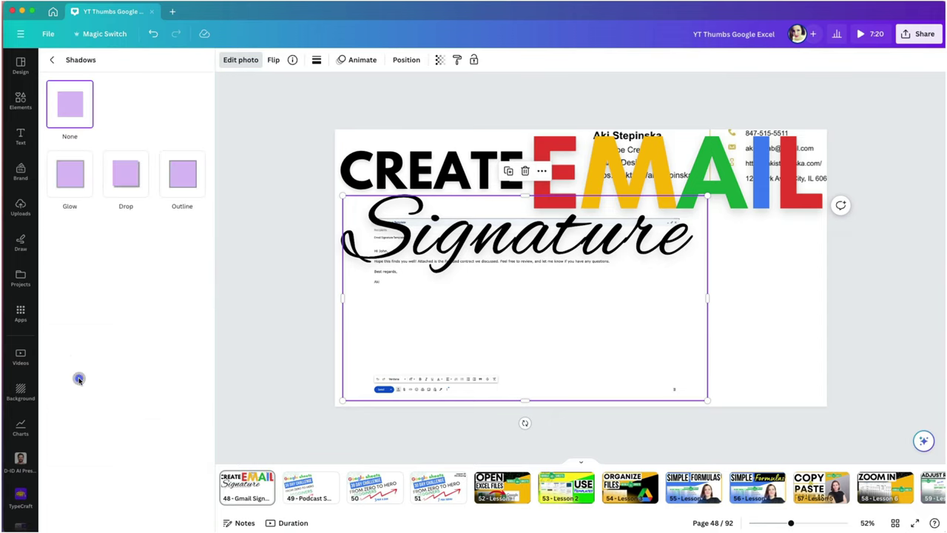
{"action": "left_click", "coordinate": [136, 186]}
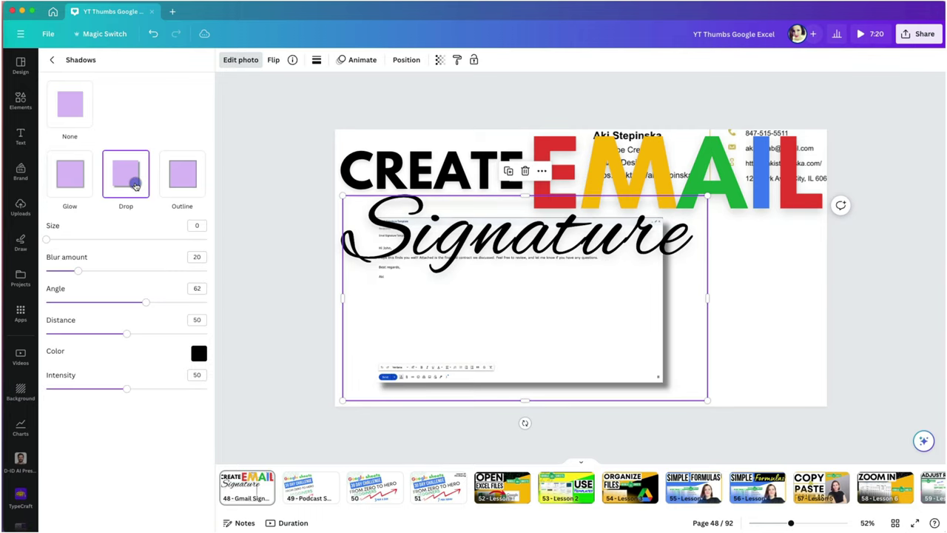
{"action": "left_click_drag", "start_coordinate": [78, 271], "coordinate": [58, 270]}
{"action": "left_click_drag", "start_coordinate": [146, 302], "coordinate": [85, 332]}
- Lower shadow distance and intensity to 50, and reposition EMAIL and the signature card
{"action": "left_click_drag", "start_coordinate": [127, 389], "coordinate": [103, 388]}
{"action": "left_click", "coordinate": [762, 207]}
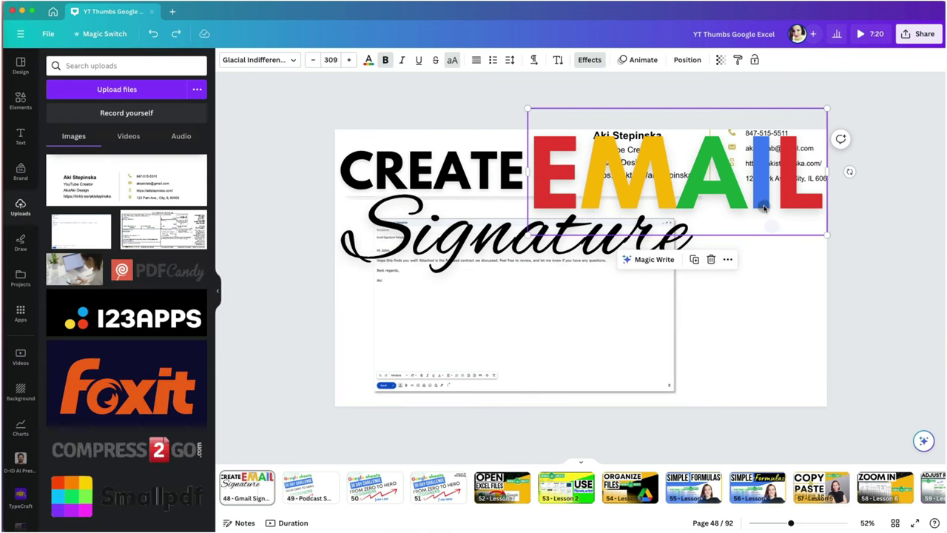
{"action": "left_click_drag", "start_coordinate": [763, 208], "coordinate": [628, 195]}
{"action": "mouse_move", "coordinate": [772, 176]}
{"action": "left_mouse_down"}
{"action": "mouse_move", "coordinate": [769, 258]}
{"action": "mouse_move", "coordinate": [685, 361]}
{"action": "mouse_move", "coordinate": [613, 357]}
{"action": "left_mouse_up"}
{"action": "left_click", "coordinate": [596, 181]}
{"action": "left_click_drag", "start_coordinate": [596, 181], "coordinate": [732, 184]}
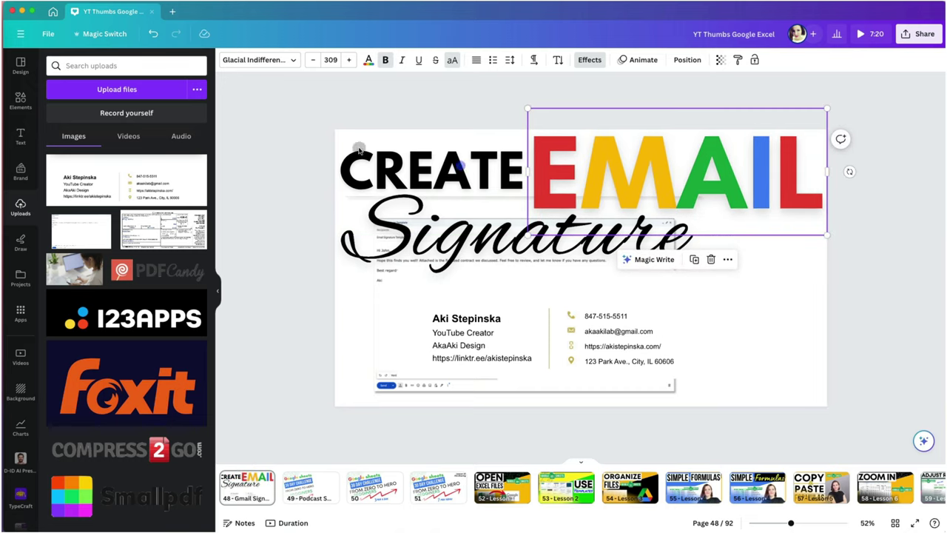
- Lock CREATE and EMAIL together in place
{"action": "left_click", "coordinate": [284, 156]}
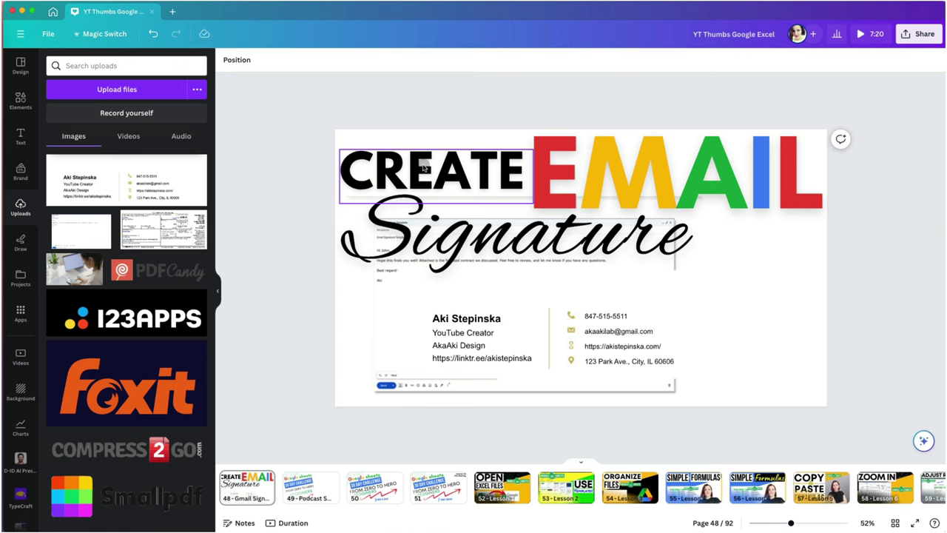
{"action": "left_click", "coordinate": [433, 171]}
{"action": "left_click", "coordinate": [594, 174], "text": "shift"}
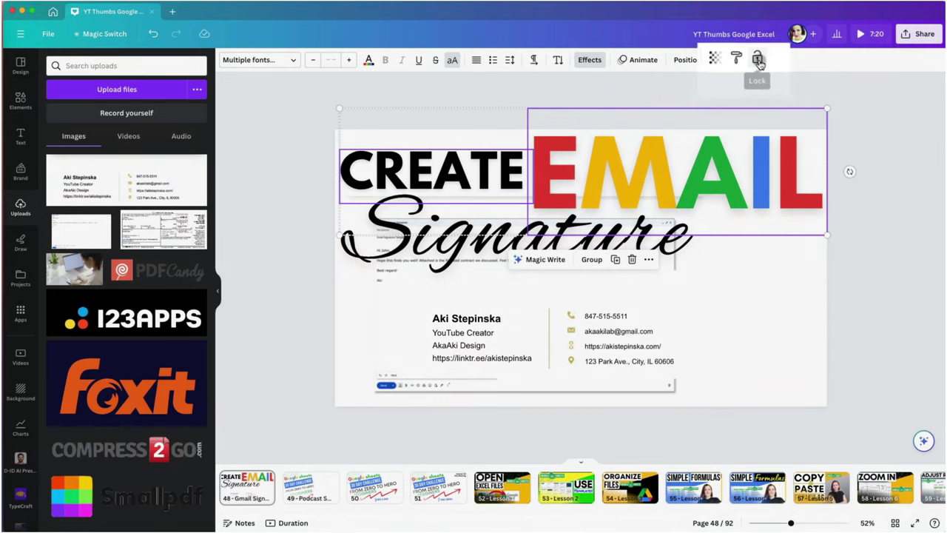
{"action": "left_click", "coordinate": [755, 57]}
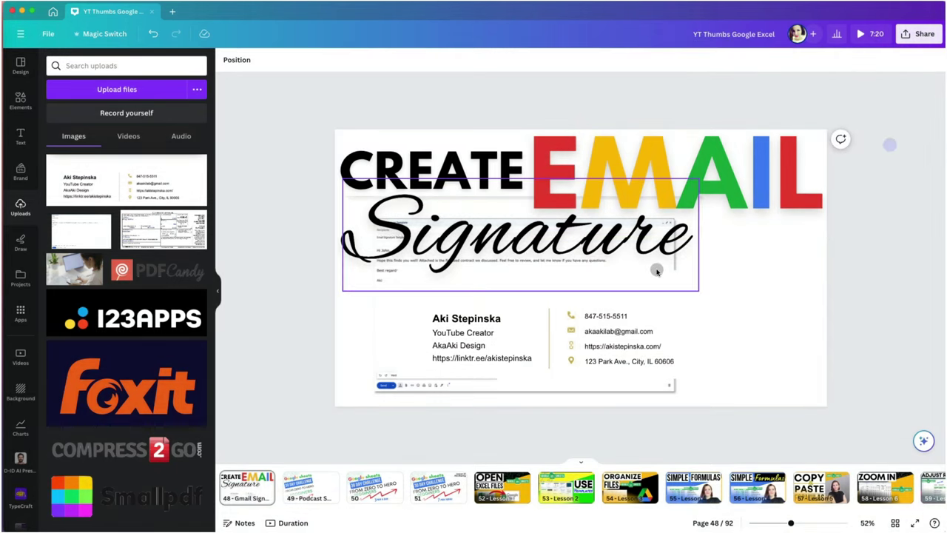
- Crop the signature card's top, left and right edges and move it right
{"action": "mouse_move", "coordinate": [611, 348]}
{"action": "left_mouse_down"}
{"action": "mouse_move", "coordinate": [677, 296]}
{"action": "mouse_move", "coordinate": [596, 346]}
{"action": "mouse_move", "coordinate": [559, 339]}
{"action": "left_mouse_up"}
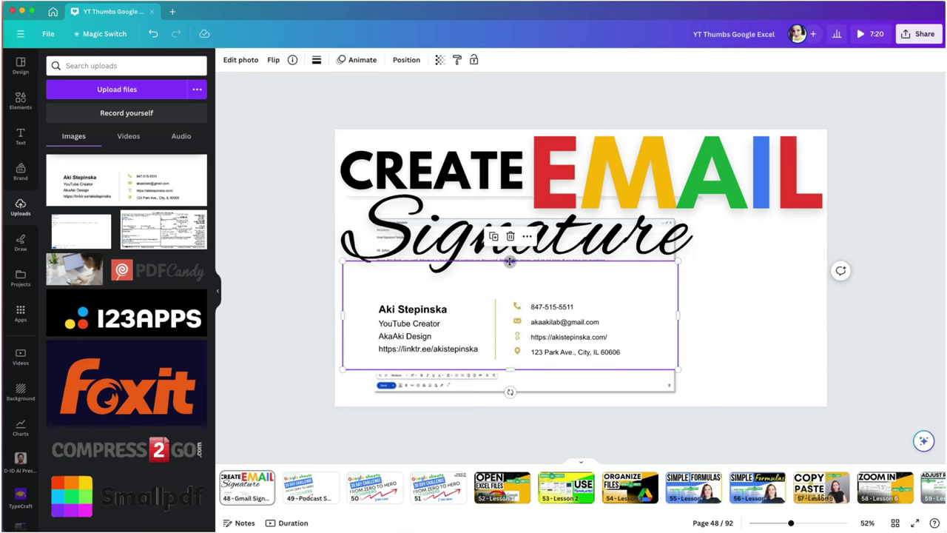
{"action": "mouse_move", "coordinate": [510, 261]}
{"action": "left_mouse_down"}
{"action": "mouse_move", "coordinate": [510, 282]}
{"action": "mouse_move", "coordinate": [493, 290]}
{"action": "left_mouse_up"}
{"action": "left_click_drag", "start_coordinate": [343, 330], "coordinate": [372, 330]}
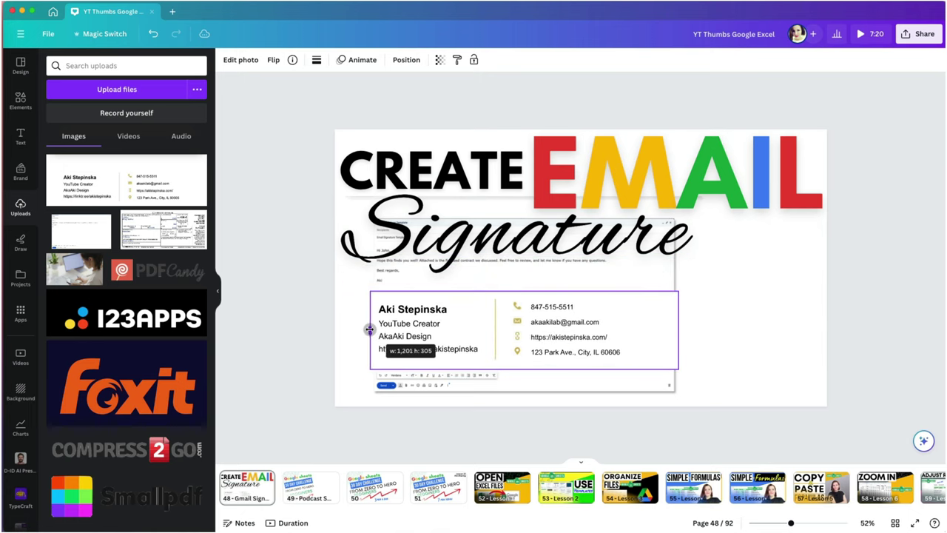
{"action": "left_click_drag", "start_coordinate": [677, 327], "coordinate": [626, 329]}
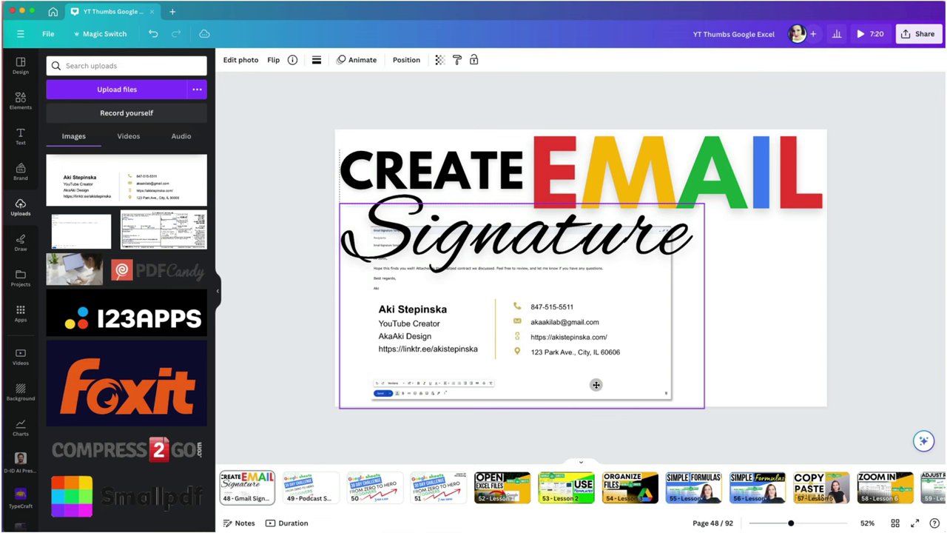
{"action": "mouse_move", "coordinate": [597, 387]}
{"action": "left_mouse_down"}
{"action": "mouse_move", "coordinate": [733, 380]}
{"action": "mouse_move", "coordinate": [628, 340]}
{"action": "mouse_move", "coordinate": [633, 349]}
{"action": "mouse_move", "coordinate": [620, 347]}
{"action": "left_mouse_up"}
- Copy the circular portrait from YT Design Videos and paste it, shrunk, beside the signature details
{"action": "left_click", "coordinate": [410, 359]}
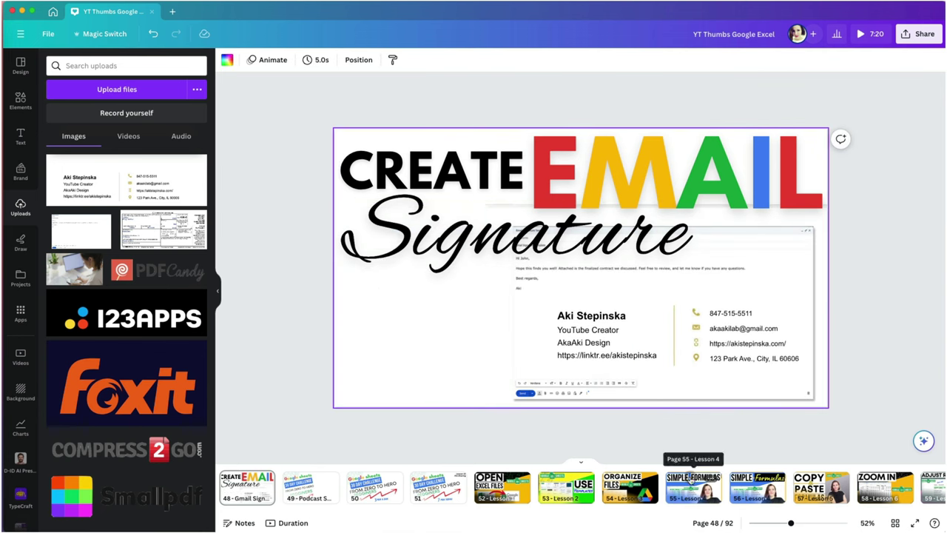
{"action": "left_click", "coordinate": [895, 523]}
{"action": "scroll", "coordinate": [490, 296], "scroll_direction": "up", "scroll_amount": 3}
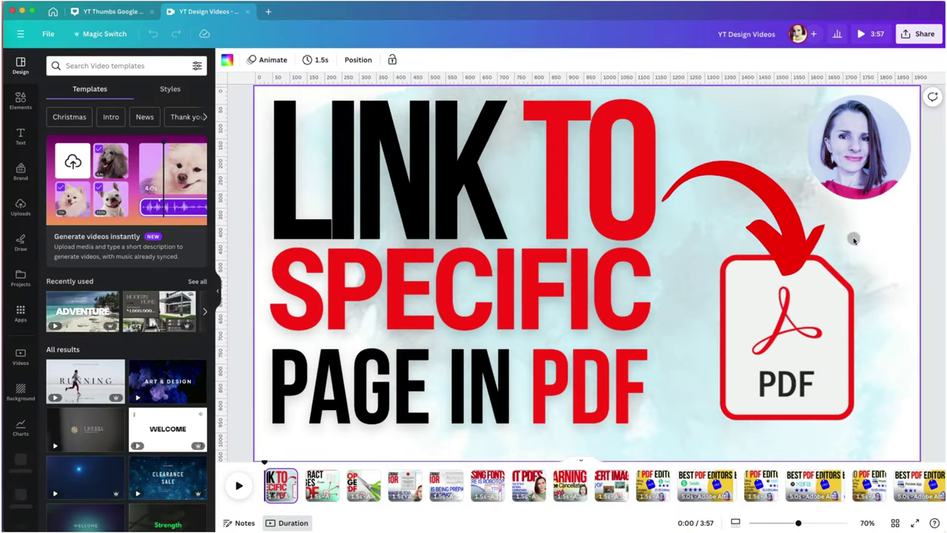
{"action": "left_click", "coordinate": [861, 193]}
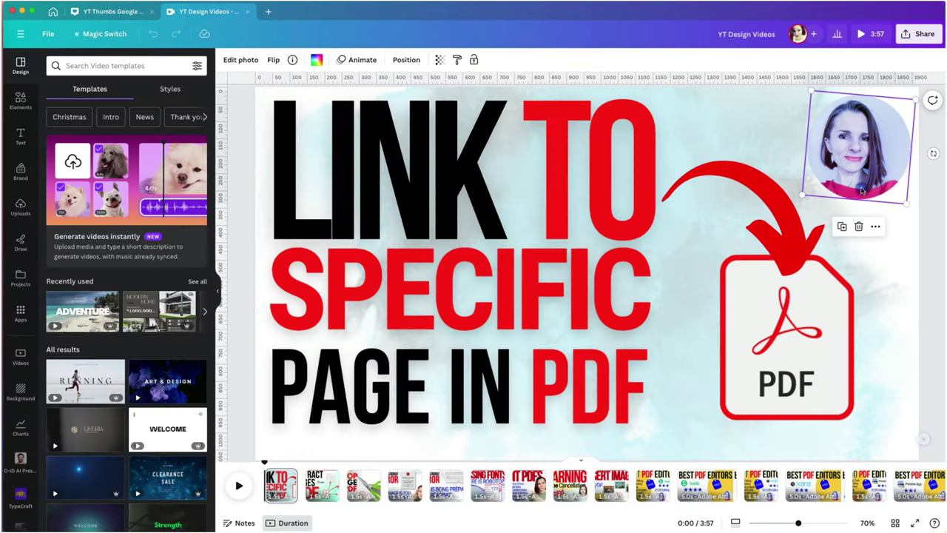
{"action": "key", "text": "super+c"}
{"action": "key", "text": "ctrl+shift+Tab"}
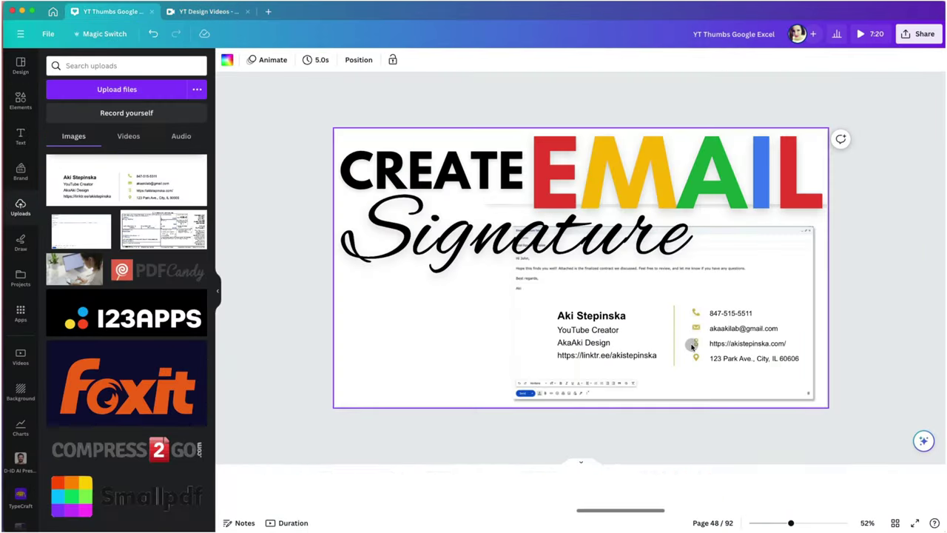
{"action": "key", "text": "super+v"}
{"action": "mouse_move", "coordinate": [770, 186]}
{"action": "left_mouse_down"}
{"action": "mouse_move", "coordinate": [456, 349]}
{"action": "mouse_move", "coordinate": [375, 363]}
{"action": "mouse_move", "coordinate": [504, 339]}
{"action": "mouse_move", "coordinate": [501, 348]}
{"action": "left_mouse_up"}
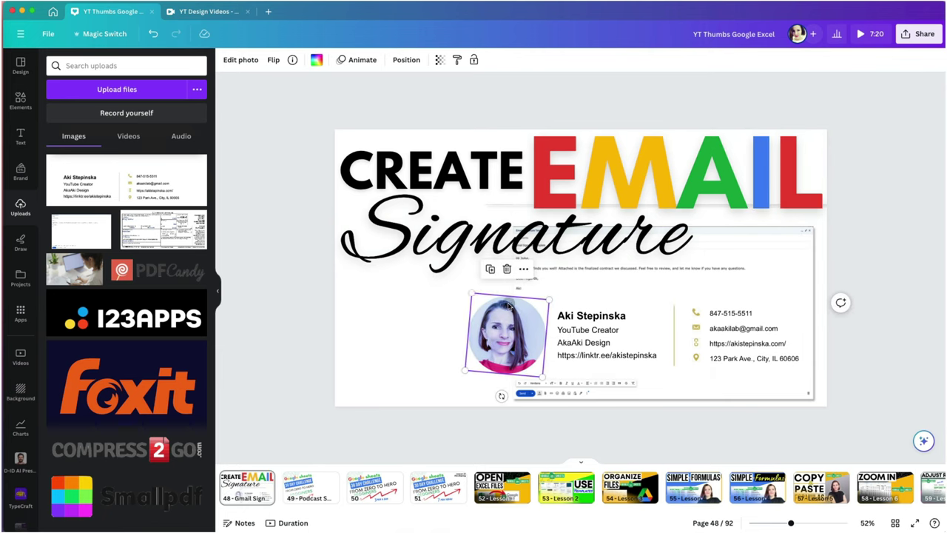
{"action": "left_click_drag", "start_coordinate": [472, 291], "coordinate": [521, 335]}
- Enlarge the signature block image slightly
{"action": "left_click", "coordinate": [442, 344]}
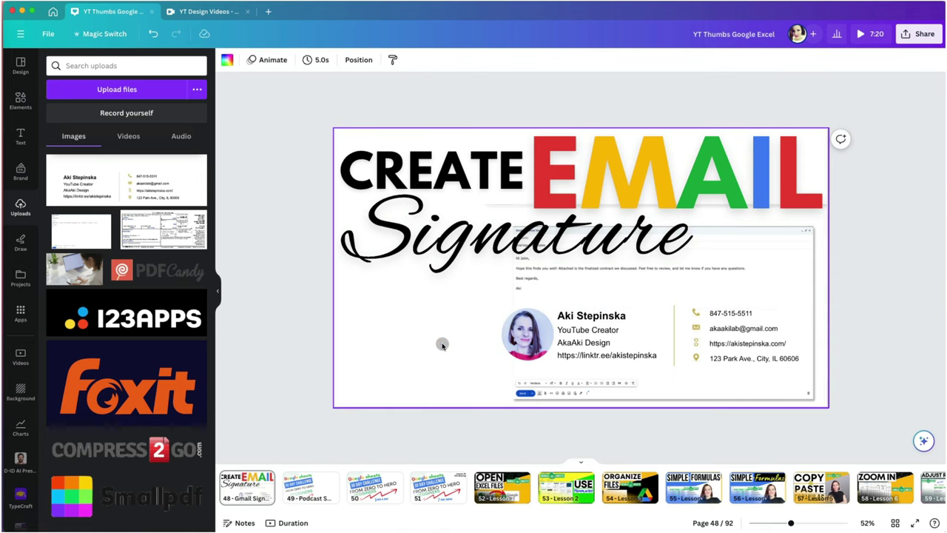
{"action": "left_click", "coordinate": [567, 341]}
{"action": "mouse_move", "coordinate": [802, 299]}
{"action": "left_mouse_down"}
{"action": "mouse_move", "coordinate": [755, 305]}
{"action": "mouse_move", "coordinate": [807, 302]}
{"action": "left_mouse_up"}
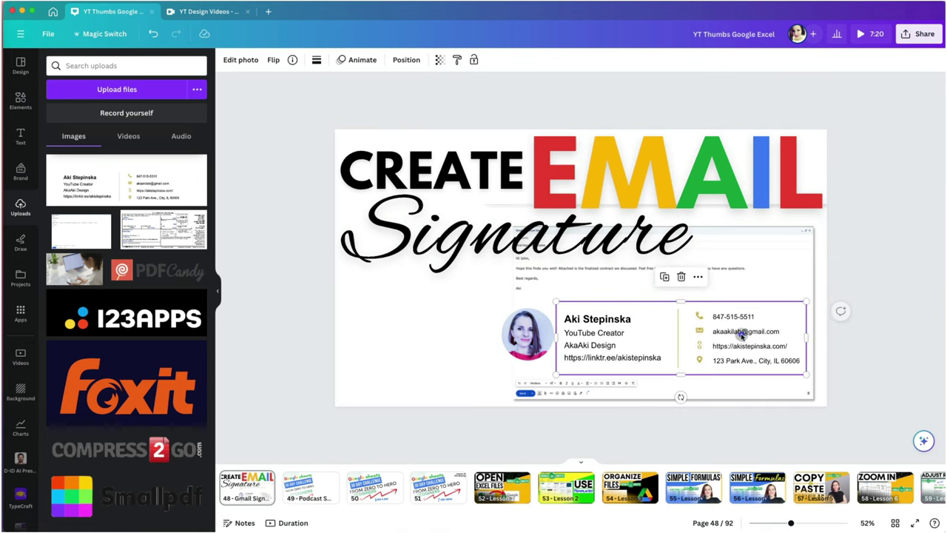
{"action": "left_click", "coordinate": [289, 363]}
- Nudge the Signature text down and add an Outline effect, trying green and teal colours
{"action": "left_click", "coordinate": [438, 252]}
{"action": "left_click_drag", "start_coordinate": [437, 252], "coordinate": [438, 261]}
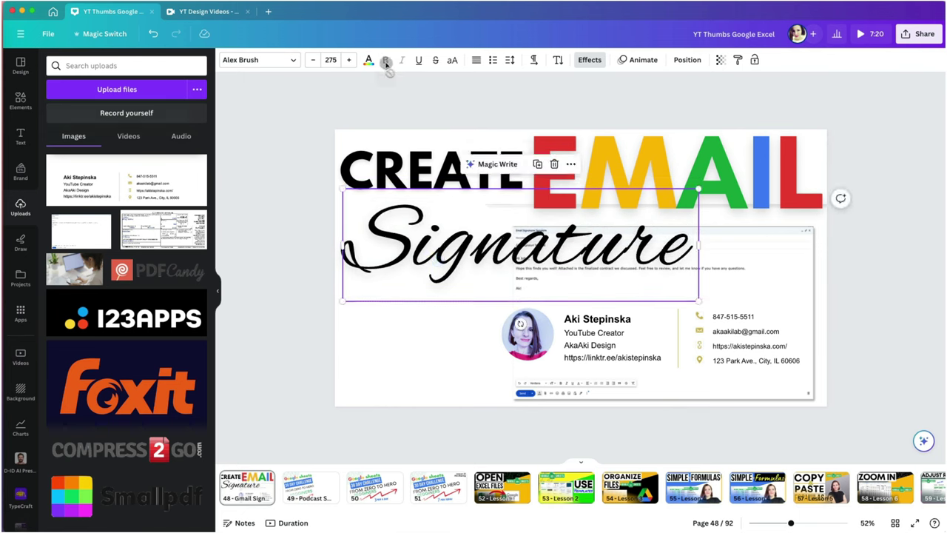
{"action": "left_click", "coordinate": [585, 64]}
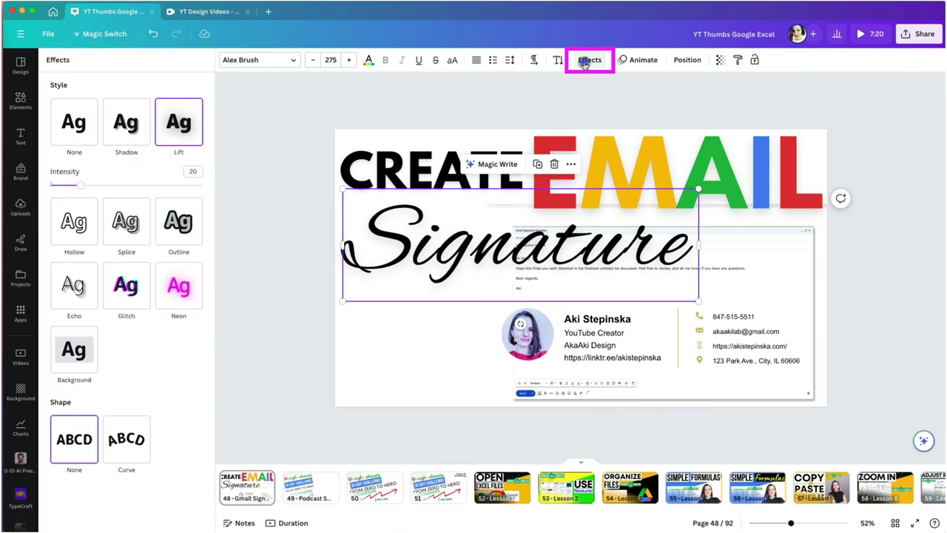
{"action": "left_click", "coordinate": [174, 226]}
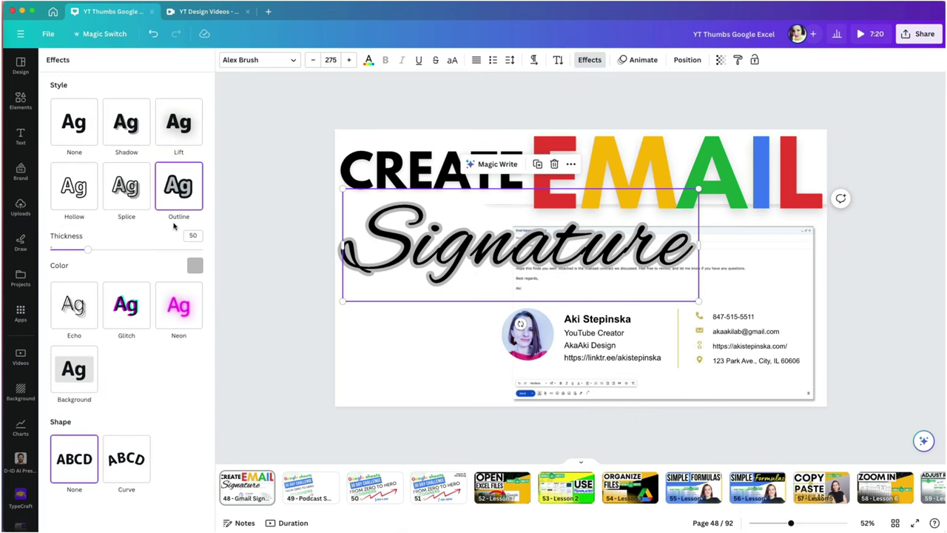
{"action": "left_click", "coordinate": [196, 266]}
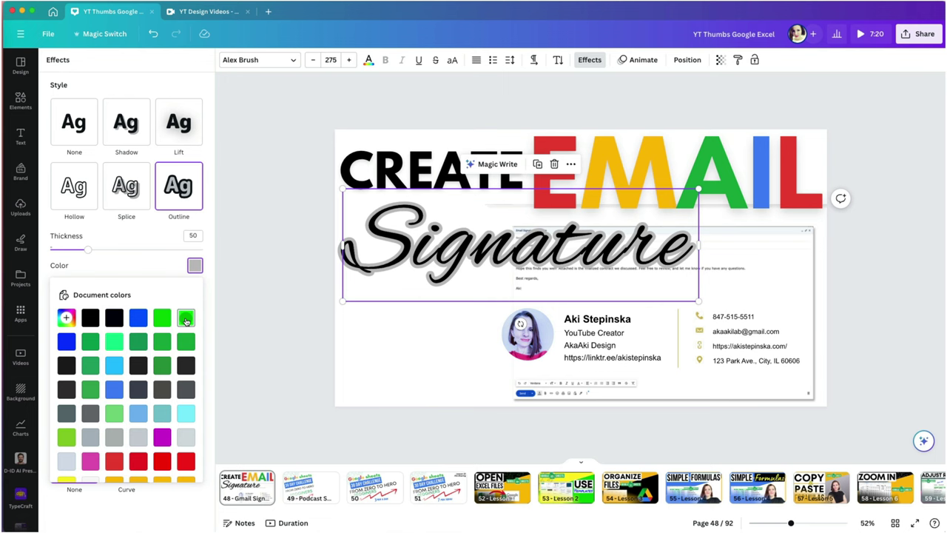
{"action": "left_click", "coordinate": [186, 318]}
{"action": "scroll", "coordinate": [140, 385], "scroll_direction": "down", "scroll_amount": 8}
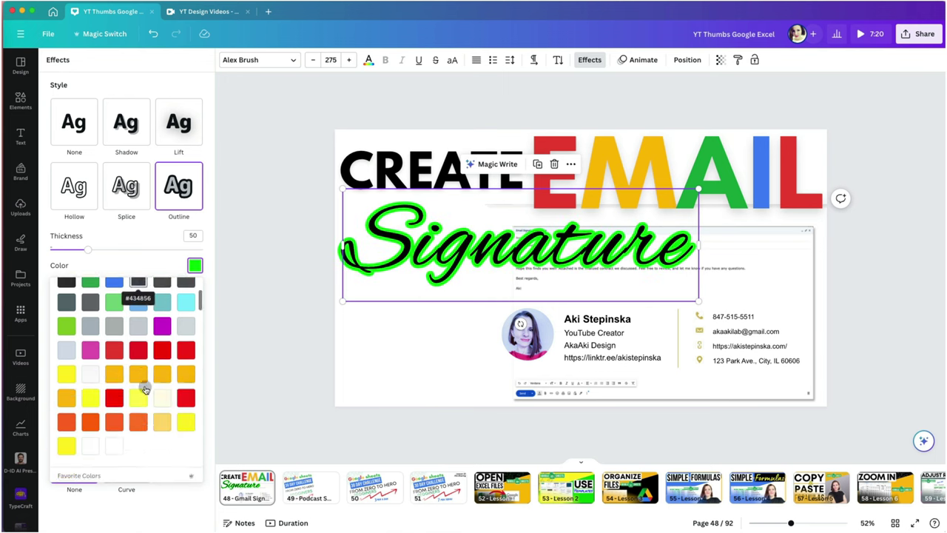
{"action": "left_click", "coordinate": [138, 376]}
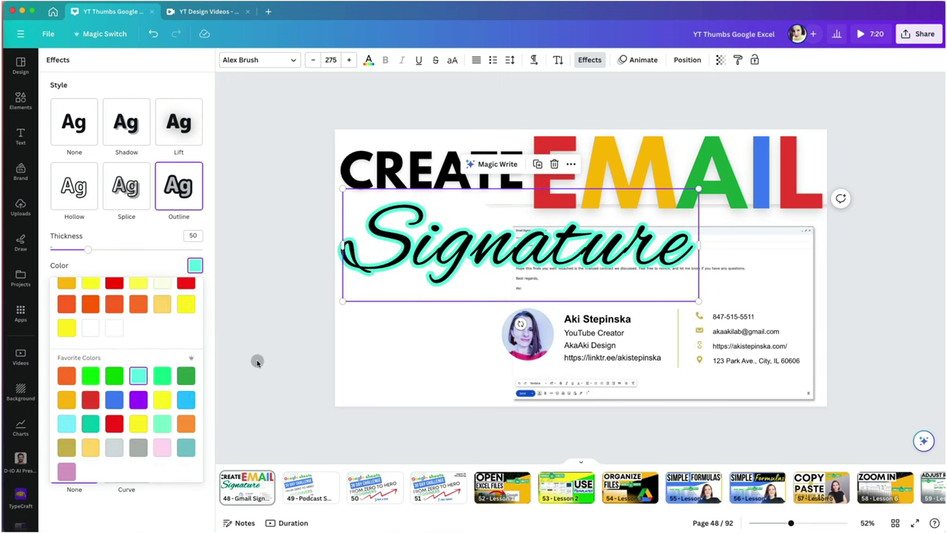
{"action": "key", "text": "Escape"}
- Try light blue and grey text colours on the Signature text
{"action": "scroll", "coordinate": [290, 356], "scroll_direction": "down", "scroll_amount": 6}
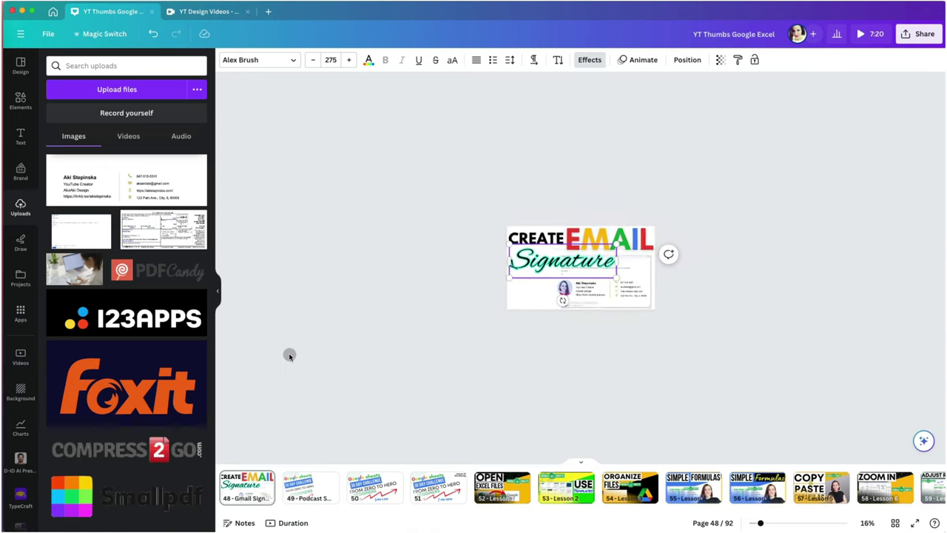
{"action": "scroll", "coordinate": [290, 356], "scroll_direction": "down", "scroll_amount": 1}
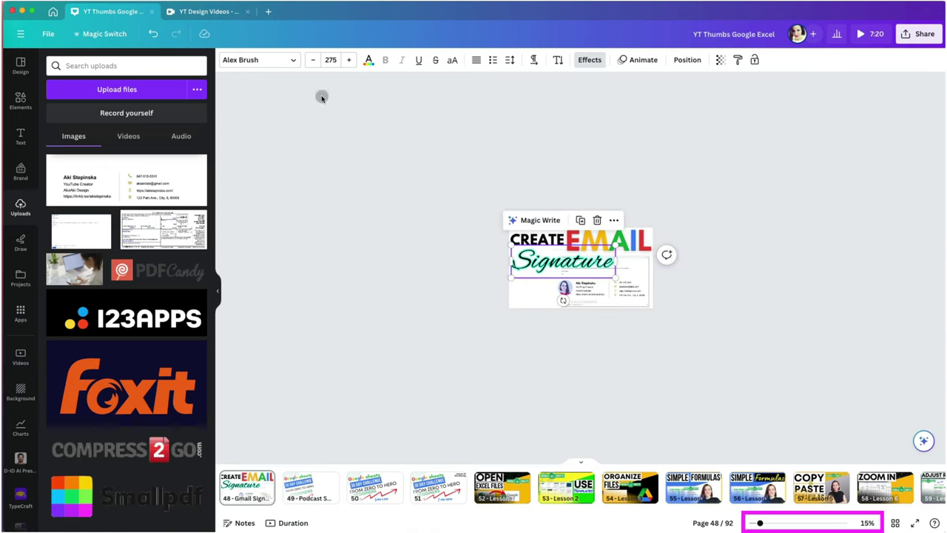
{"action": "left_click", "coordinate": [369, 59]}
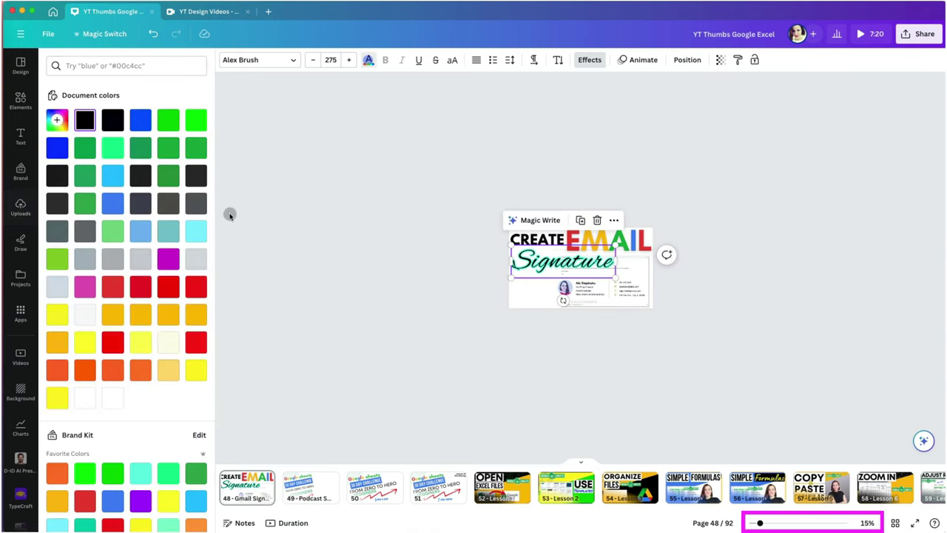
{"action": "scroll", "coordinate": [169, 342], "scroll_direction": "down", "scroll_amount": 5}
{"action": "left_click", "coordinate": [194, 329]}
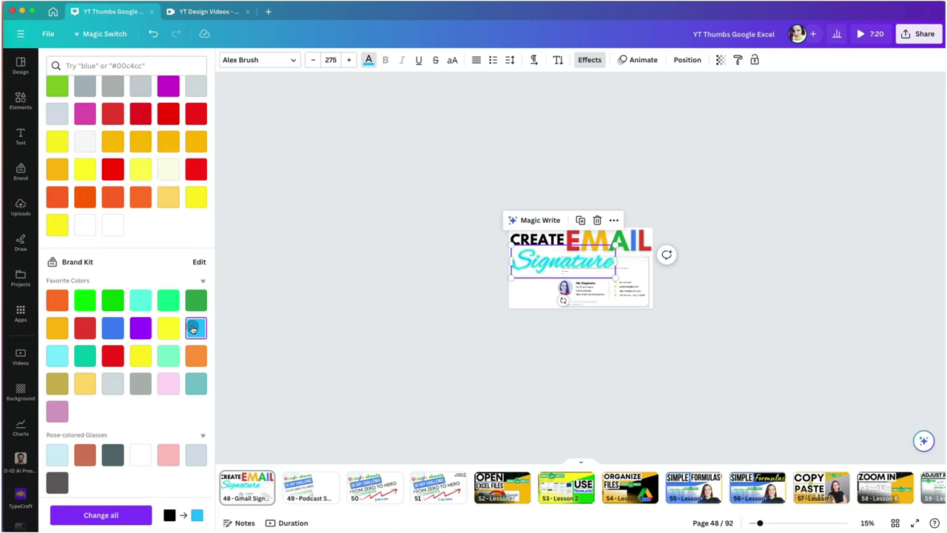
{"action": "left_click", "coordinate": [141, 385]}
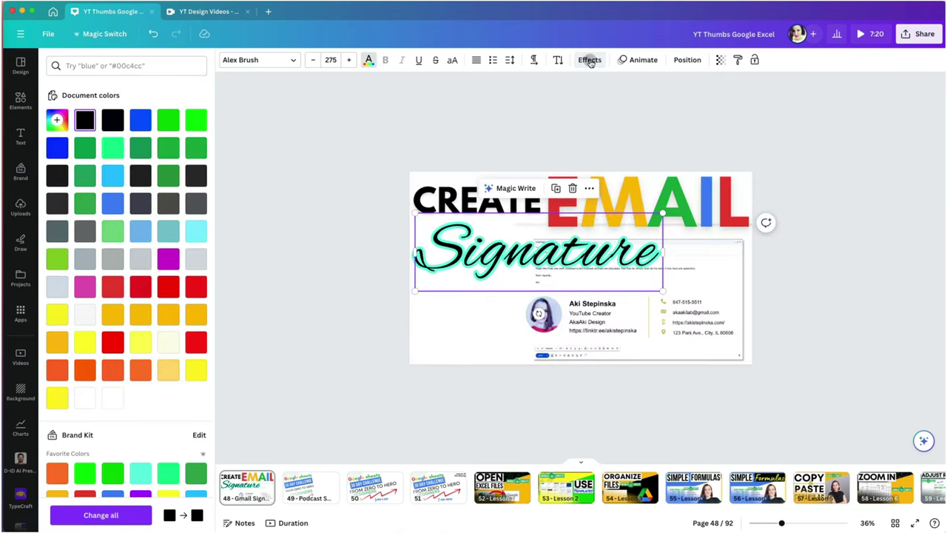
- Set the Signature outline back to bright green and enlarge the text to size 319
{"action": "left_click", "coordinate": [589, 59]}
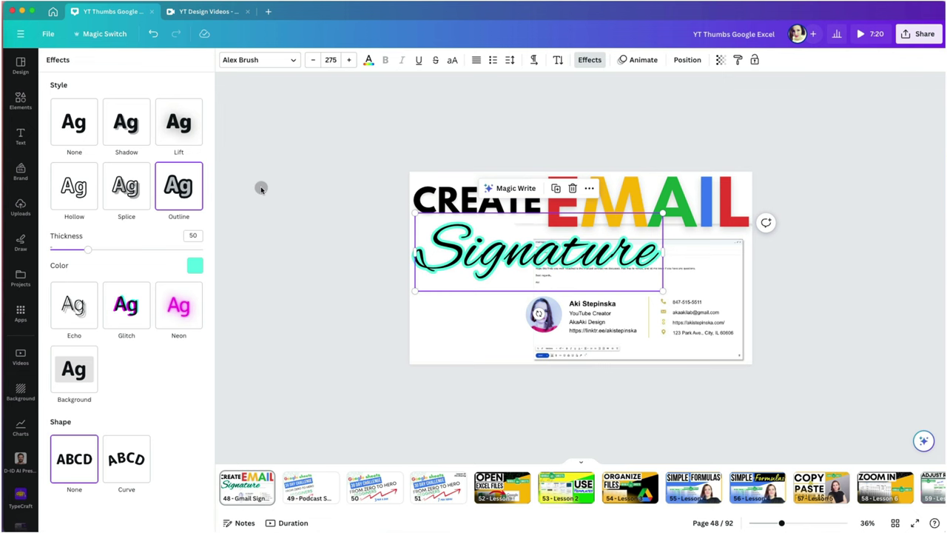
{"action": "left_click", "coordinate": [195, 265]}
{"action": "left_click", "coordinate": [185, 317]}
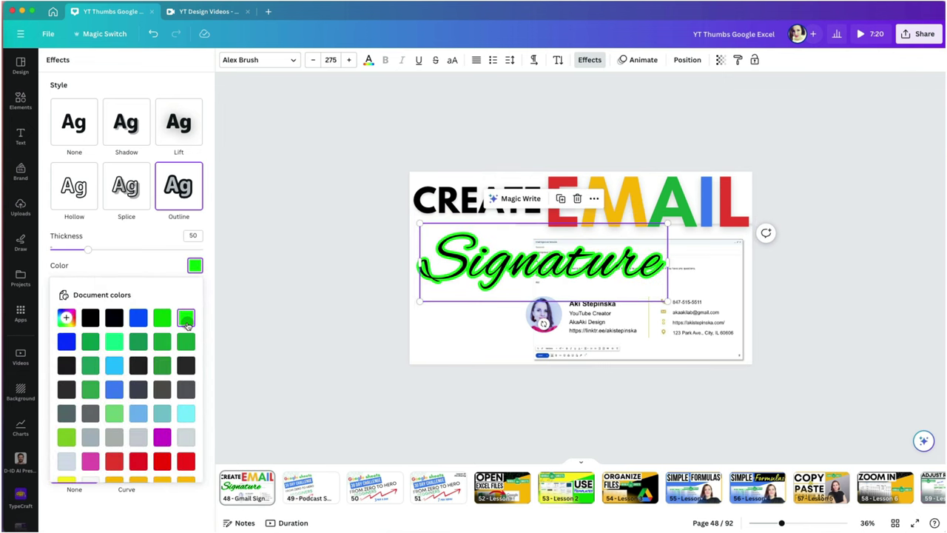
{"action": "scroll", "coordinate": [188, 326], "scroll_direction": "down", "scroll_amount": 5}
{"action": "left_click_drag", "start_coordinate": [668, 301], "coordinate": [711, 302]}
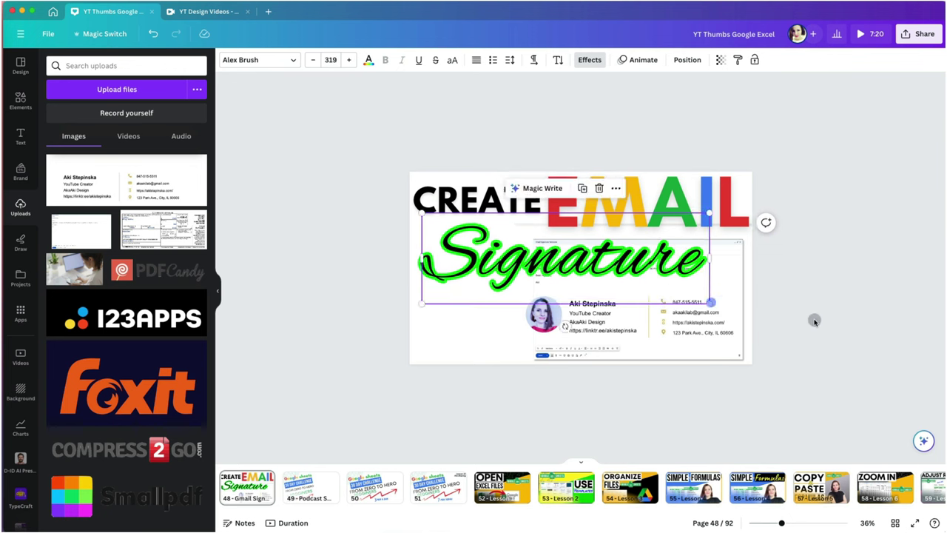
- Select the Gmail icon on page 44, the Delete Google Account page
{"action": "left_click", "coordinate": [814, 320]}
{"action": "left_click", "coordinate": [895, 522]}
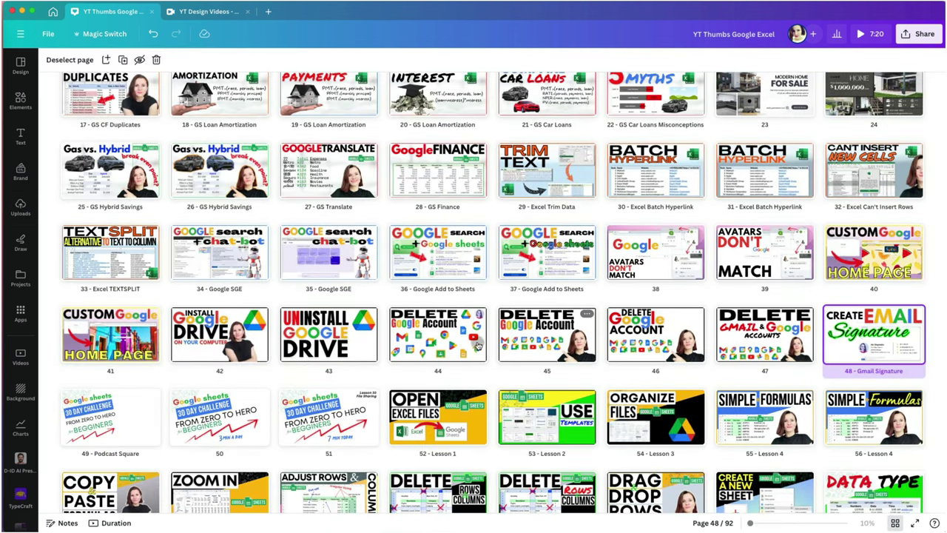
{"action": "double_click", "coordinate": [459, 346]}
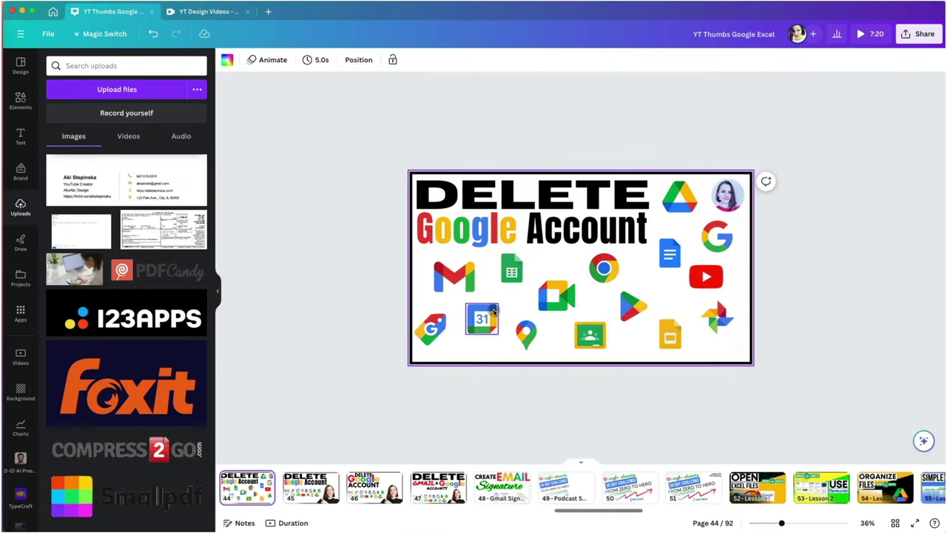
{"action": "left_click", "coordinate": [459, 281]}
{"action": "left_click", "coordinate": [458, 281]}
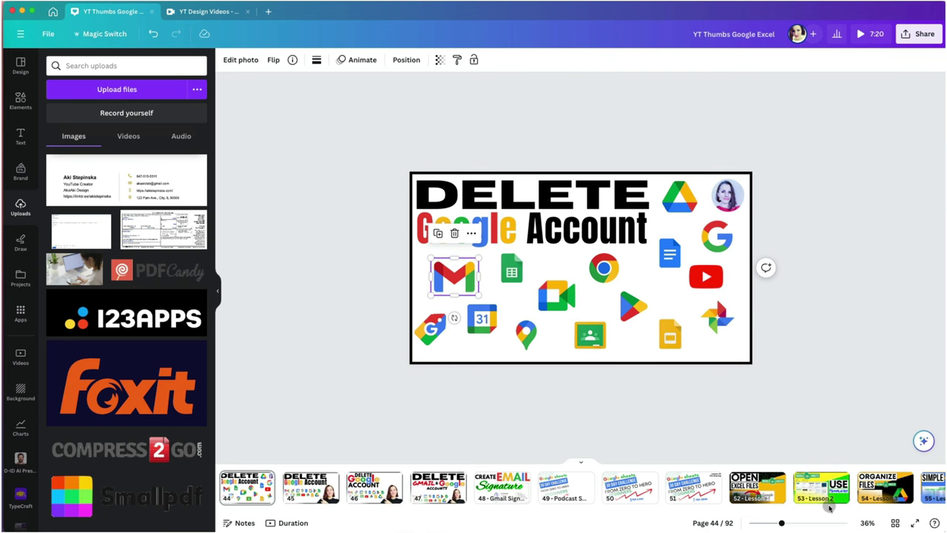
- Paste the Gmail logo onto the email signature page and place it at the lower left
{"action": "left_click", "coordinate": [501, 490]}
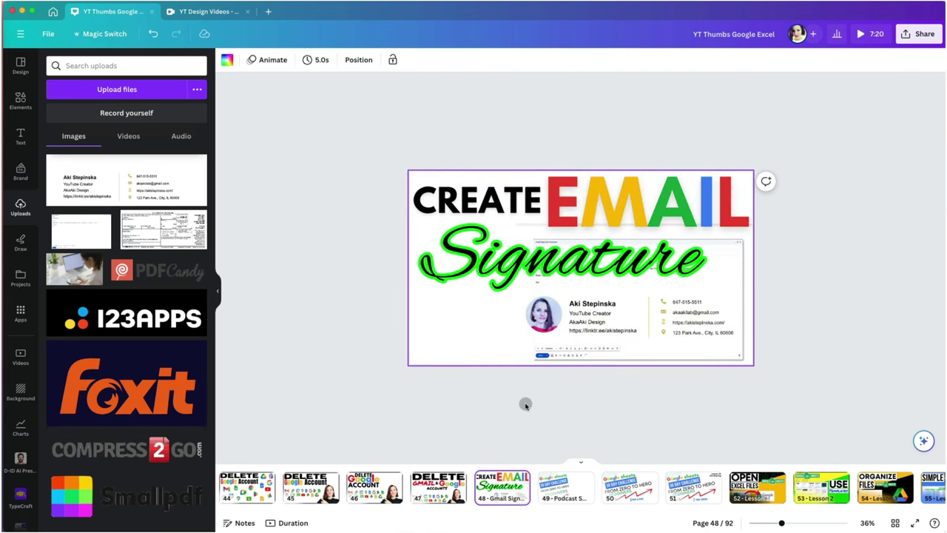
{"action": "key", "text": "super+v"}
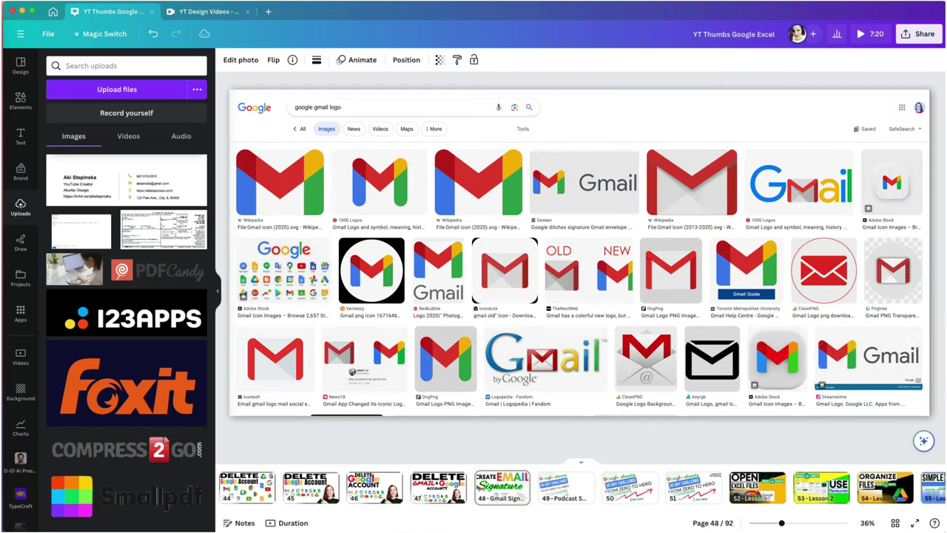
{"action": "key", "text": "super+z"}
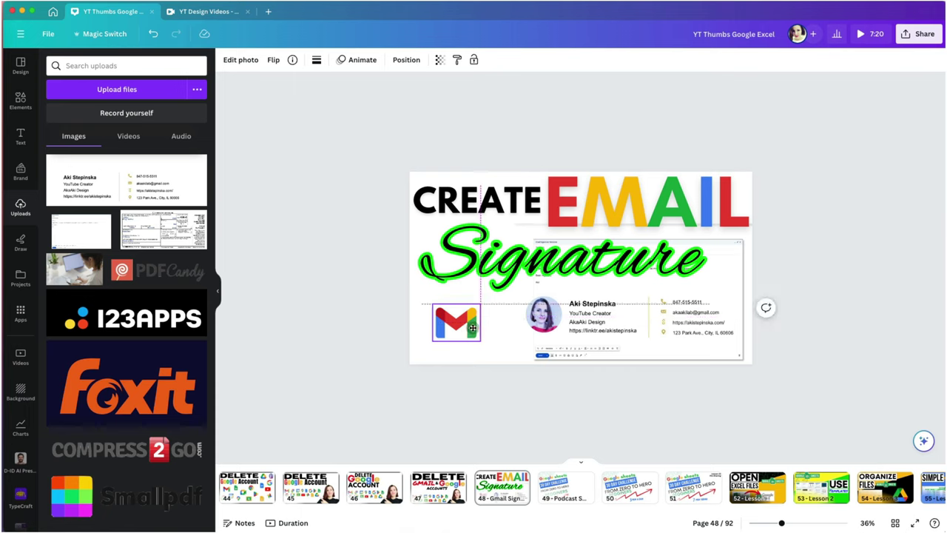
{"action": "left_click_drag", "start_coordinate": [472, 329], "coordinate": [449, 350]}
{"action": "left_click_drag", "start_coordinate": [729, 201], "coordinate": [701, 212]}
- Copy the bordered frame from page 53 and paste it onto the email signature page
{"action": "left_click", "coordinate": [514, 201]}
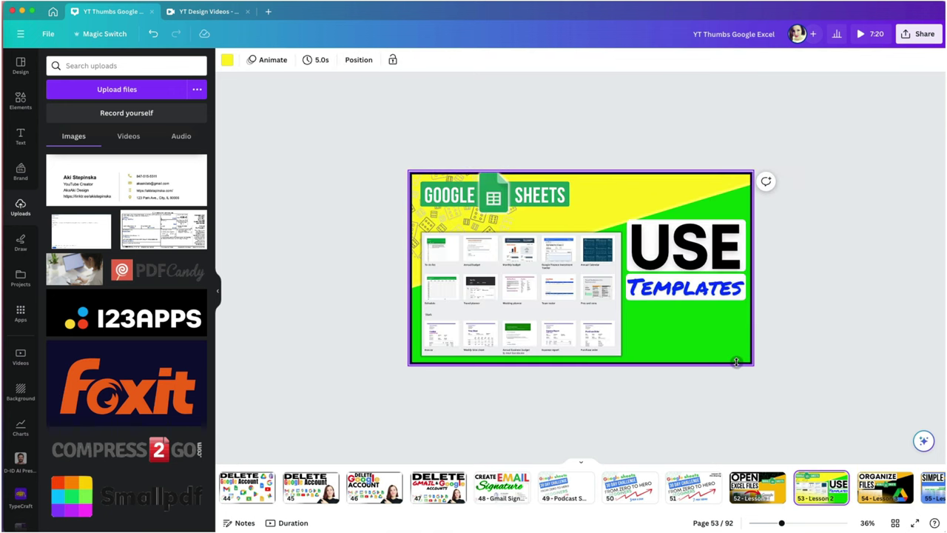
{"action": "left_click", "coordinate": [738, 362]}
{"action": "key", "text": "super+c"}
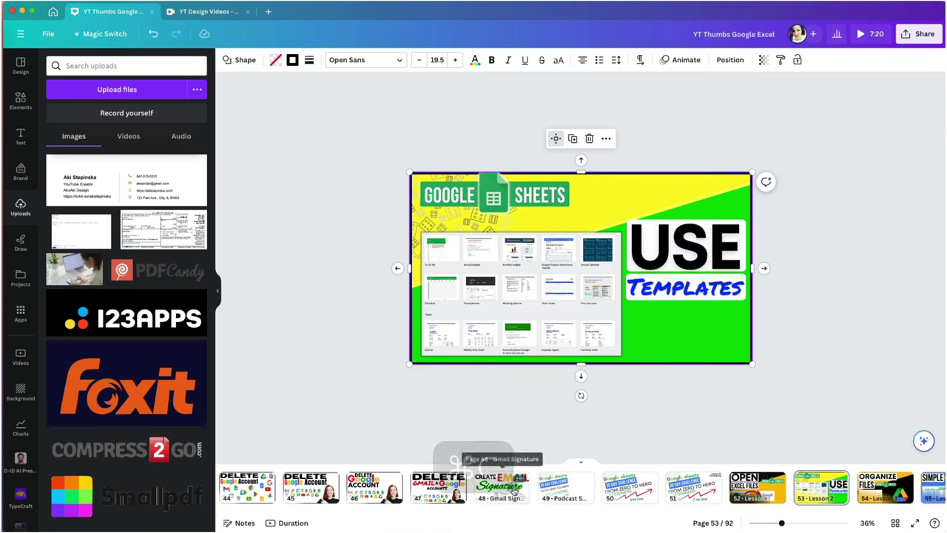
{"action": "left_click", "coordinate": [502, 488]}
{"action": "key", "text": "super+v"}
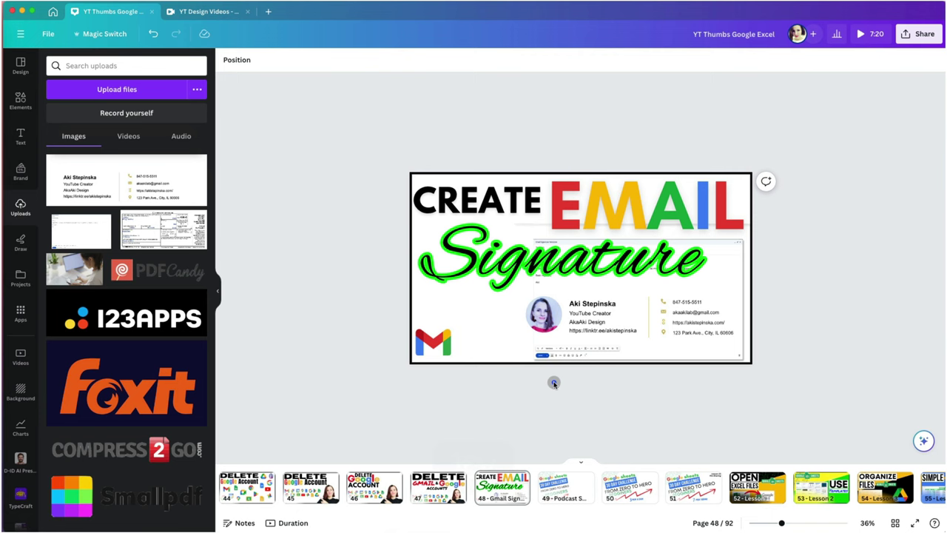
{"action": "left_click", "coordinate": [520, 362]}
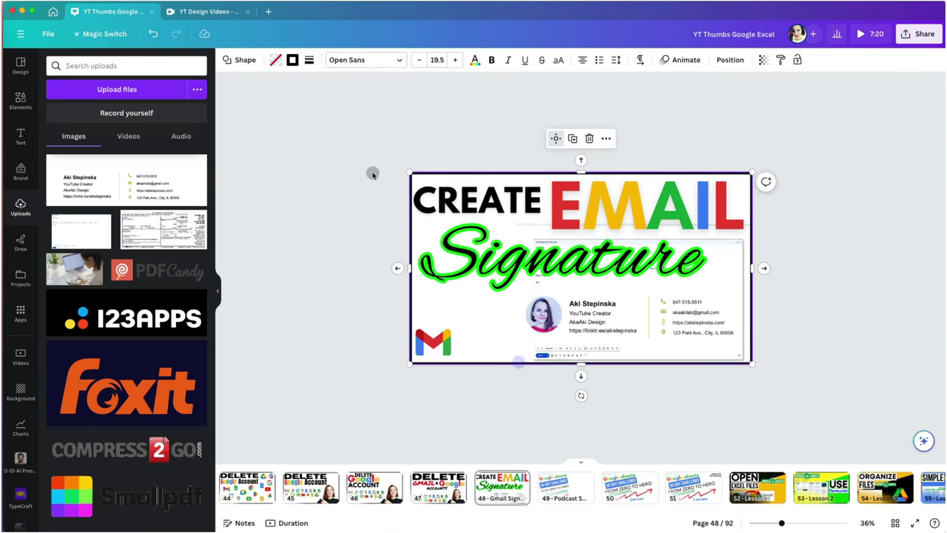
- Make the frame's border blue with border weight 13
{"action": "left_click", "coordinate": [292, 61]}
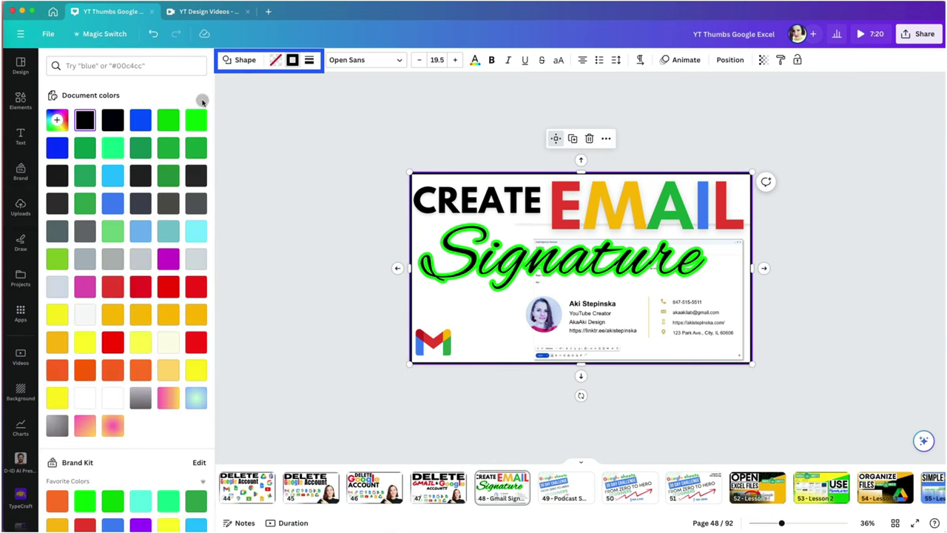
{"action": "left_click", "coordinate": [196, 119]}
{"action": "left_click", "coordinate": [170, 121]}
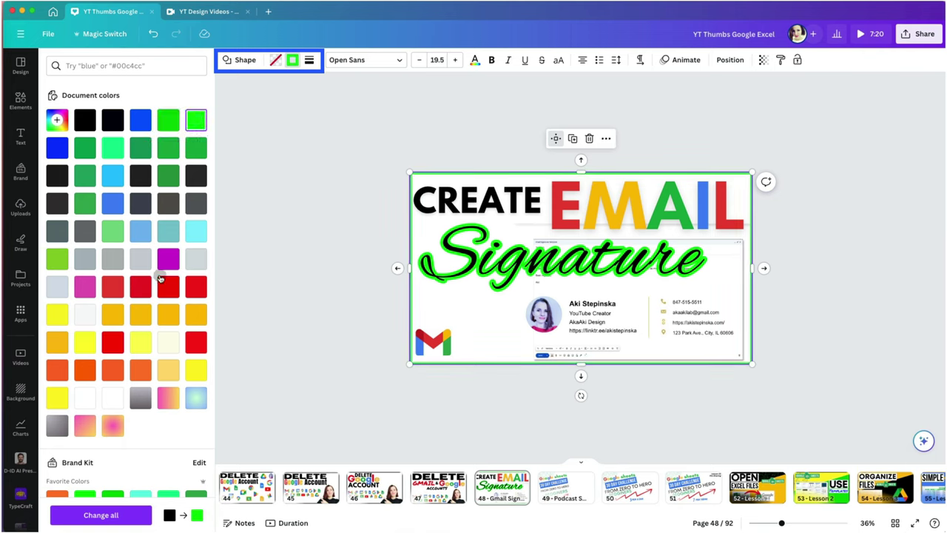
{"action": "left_click", "coordinate": [140, 121]}
{"action": "left_click", "coordinate": [310, 60]}
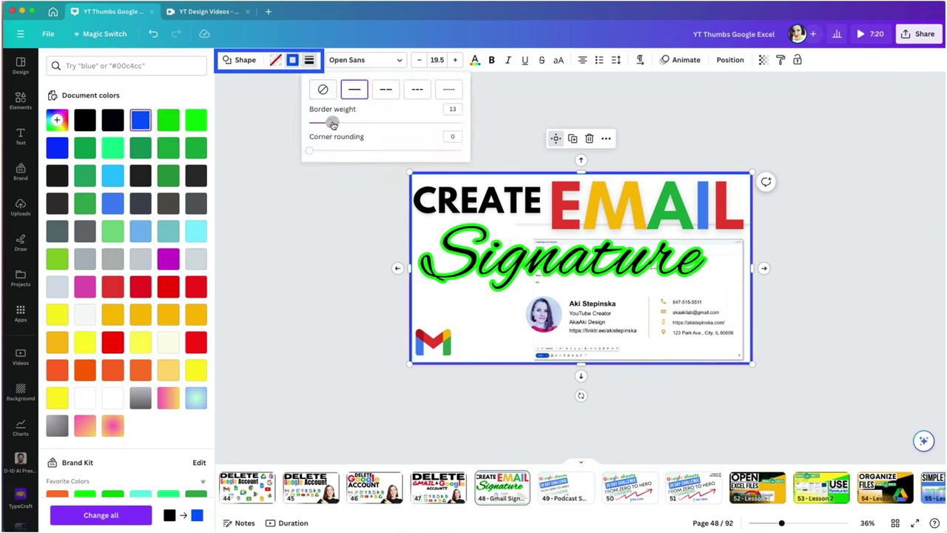
{"action": "left_click_drag", "start_coordinate": [330, 123], "coordinate": [333, 123]}
{"action": "left_click", "coordinate": [345, 210]}
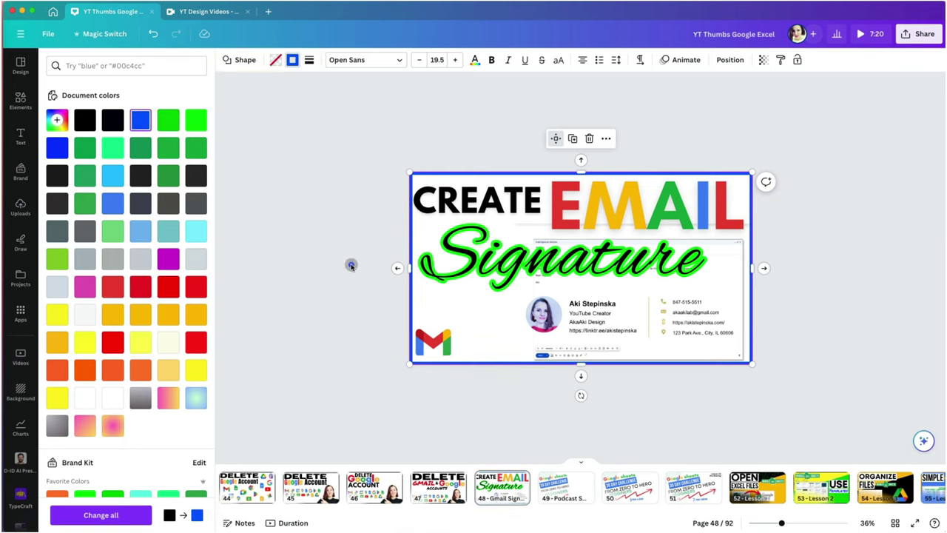
{"action": "left_click", "coordinate": [350, 269]}
{"action": "left_click", "coordinate": [351, 269]}
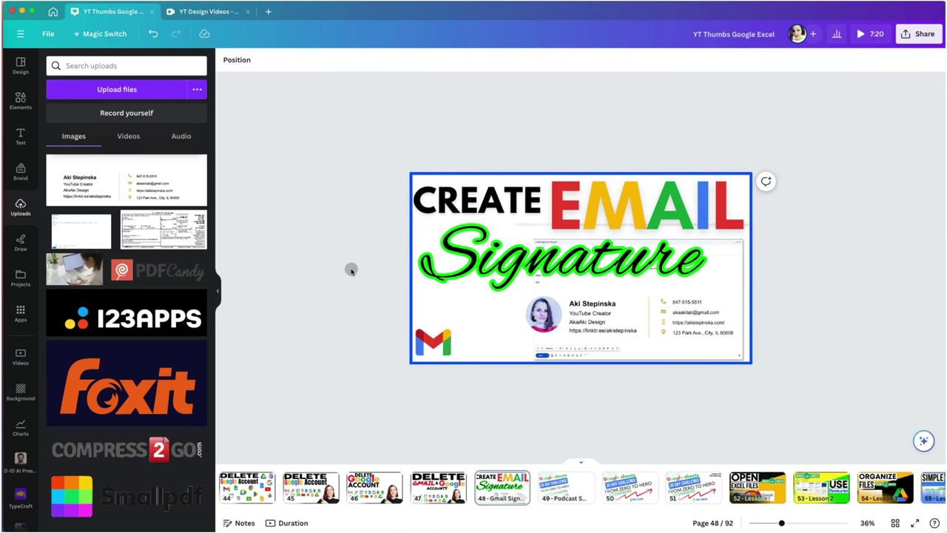
- Send the blue border frame behind all other elements
{"action": "scroll", "coordinate": [351, 269], "scroll_direction": "up", "scroll_amount": 5}
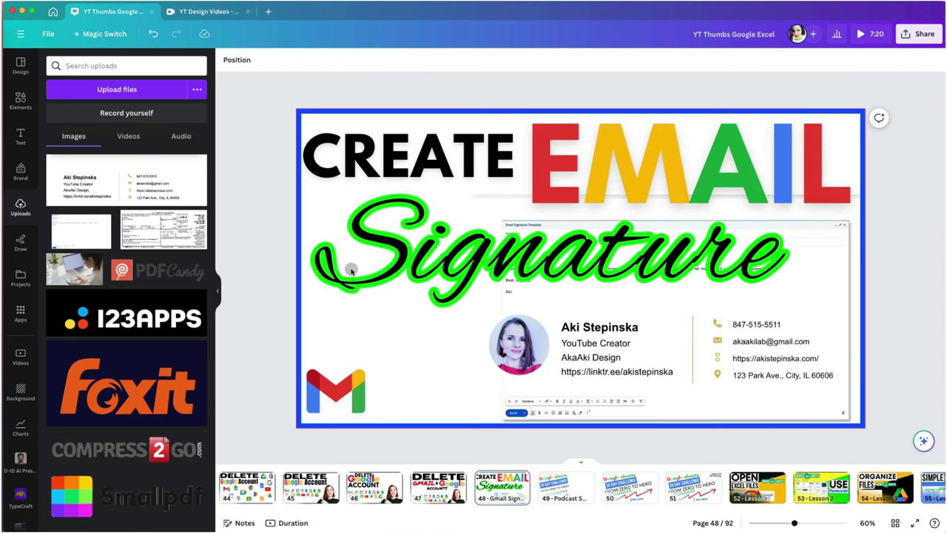
{"action": "left_click", "coordinate": [363, 148]}
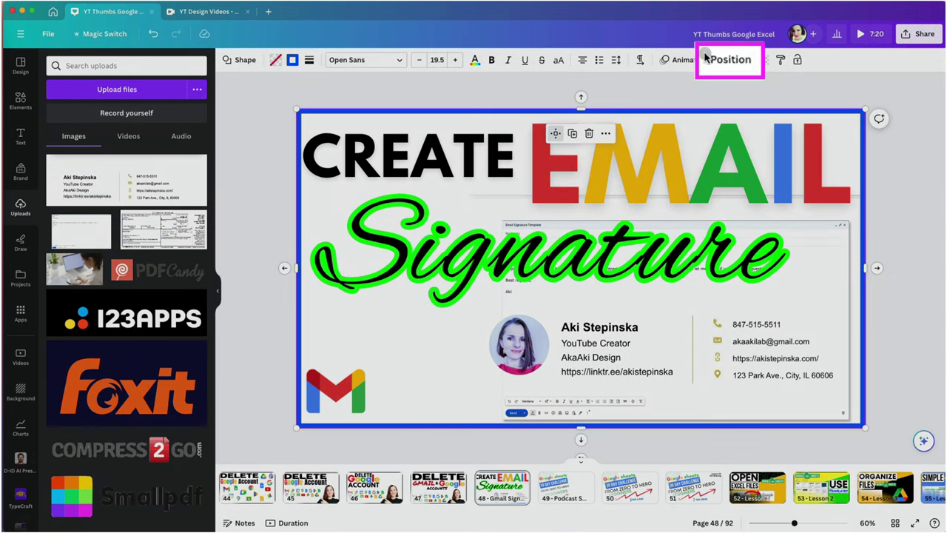
{"action": "left_click", "coordinate": [729, 57]}
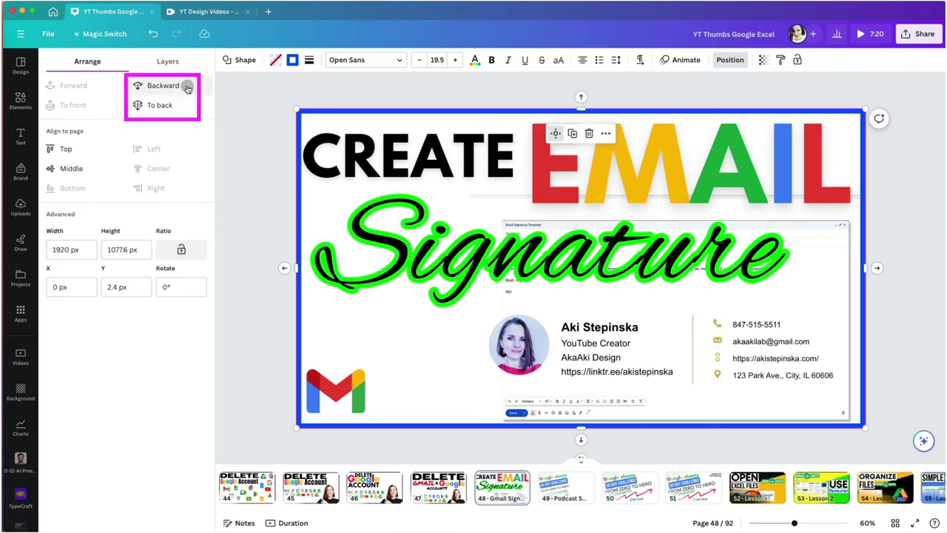
{"action": "left_click", "coordinate": [168, 87]}
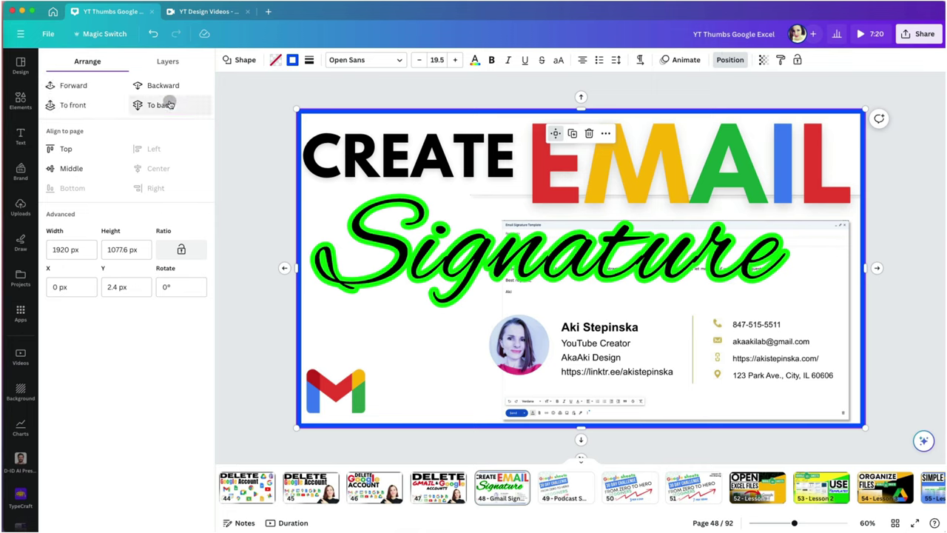
{"action": "left_click", "coordinate": [170, 104]}
{"action": "left_click", "coordinate": [249, 109]}
- Shrink the CREATE text slightly to size 126
{"action": "left_click", "coordinate": [331, 151]}
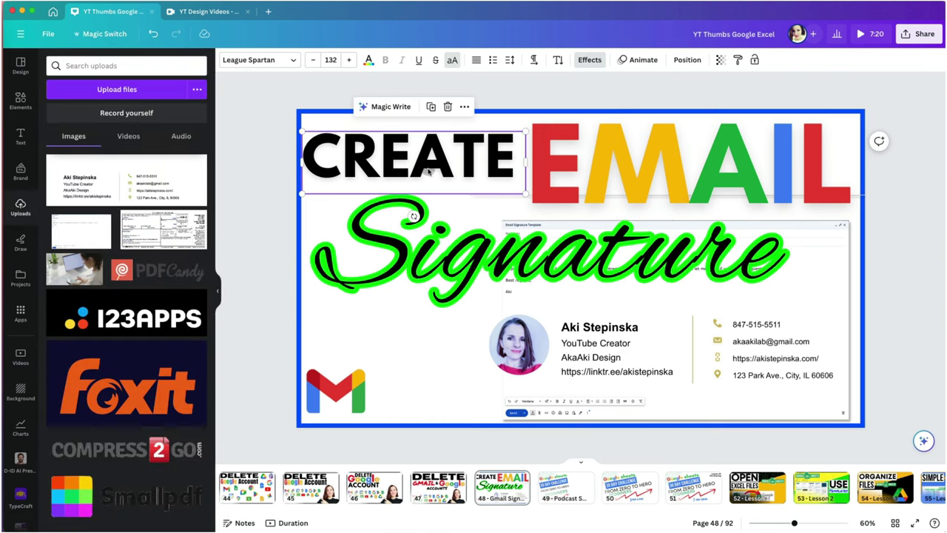
{"action": "left_click_drag", "start_coordinate": [522, 193], "coordinate": [510, 189]}
{"action": "left_click", "coordinate": [593, 162]}
{"action": "left_click", "coordinate": [886, 247]}
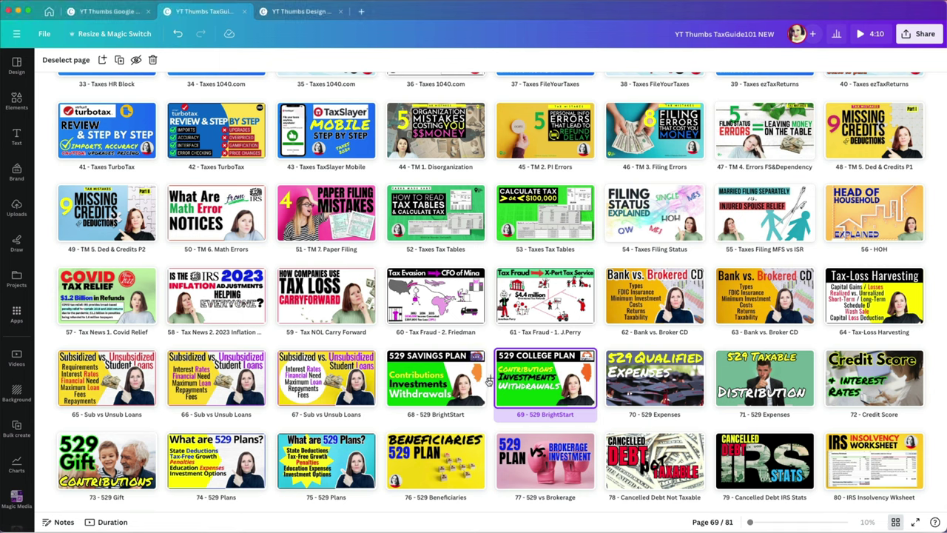
- Duplicate the 529 Savings Plan page as page 69, edit its title, and open it
{"action": "mouse_move", "coordinate": [491, 380]}
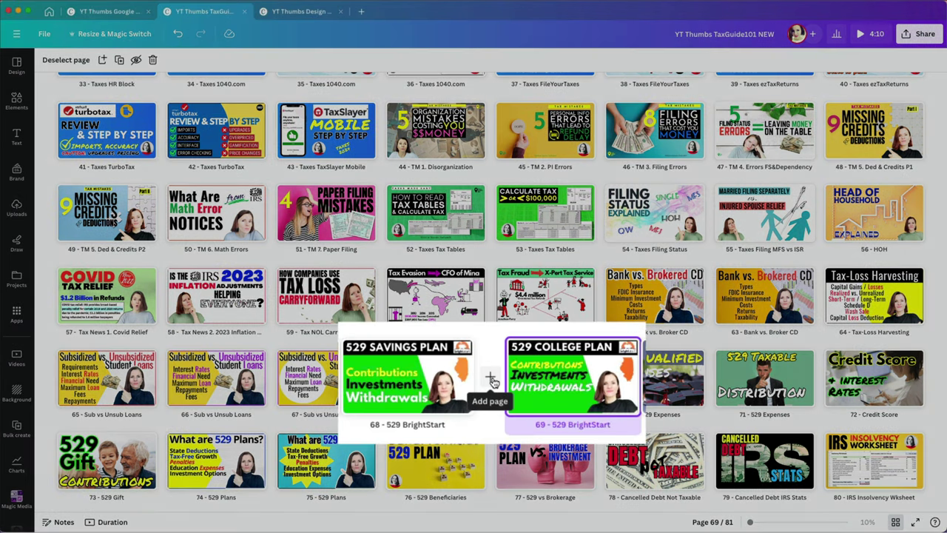
{"action": "left_click", "coordinate": [491, 381]}
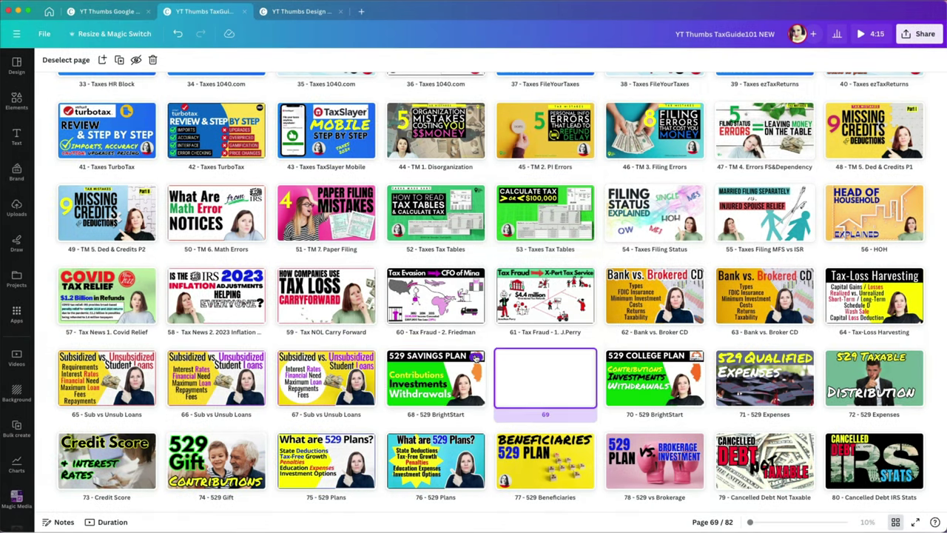
{"action": "left_click", "coordinate": [477, 358]}
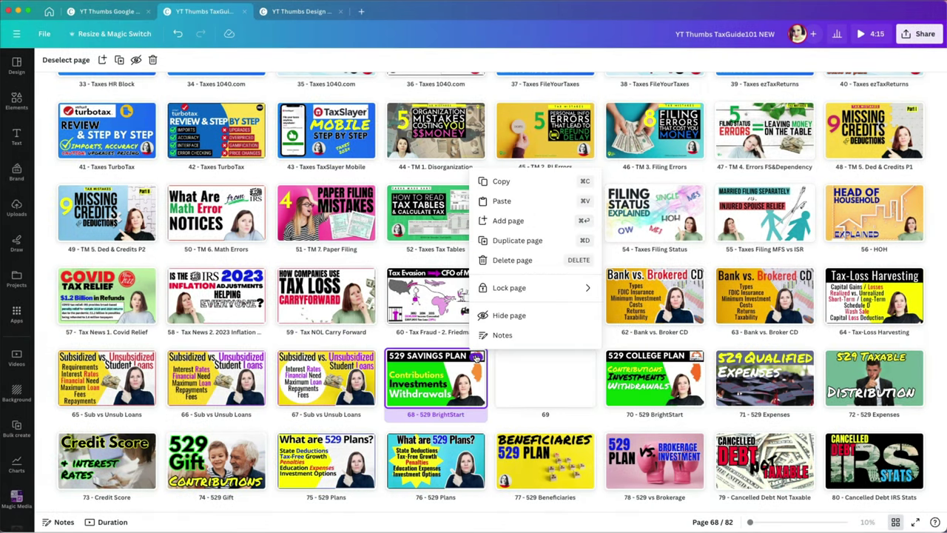
{"action": "left_click", "coordinate": [518, 240]}
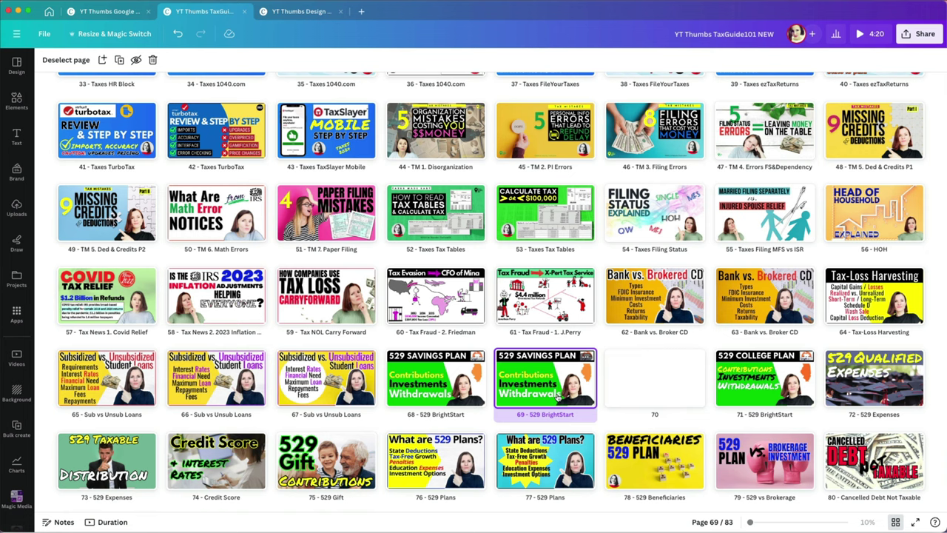
{"action": "double_click", "coordinate": [558, 414]}
{"action": "type", "text": "Pros Cons"}
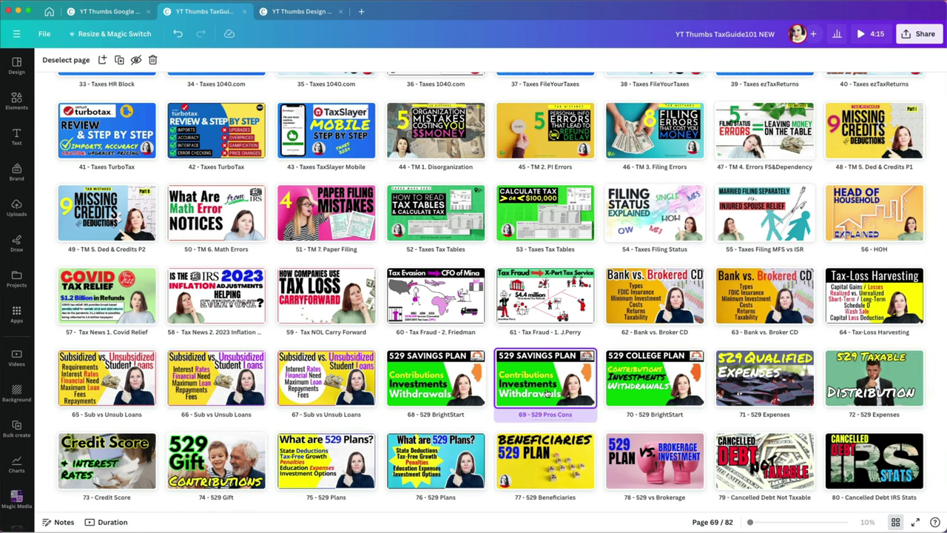
{"action": "double_click", "coordinate": [546, 394]}
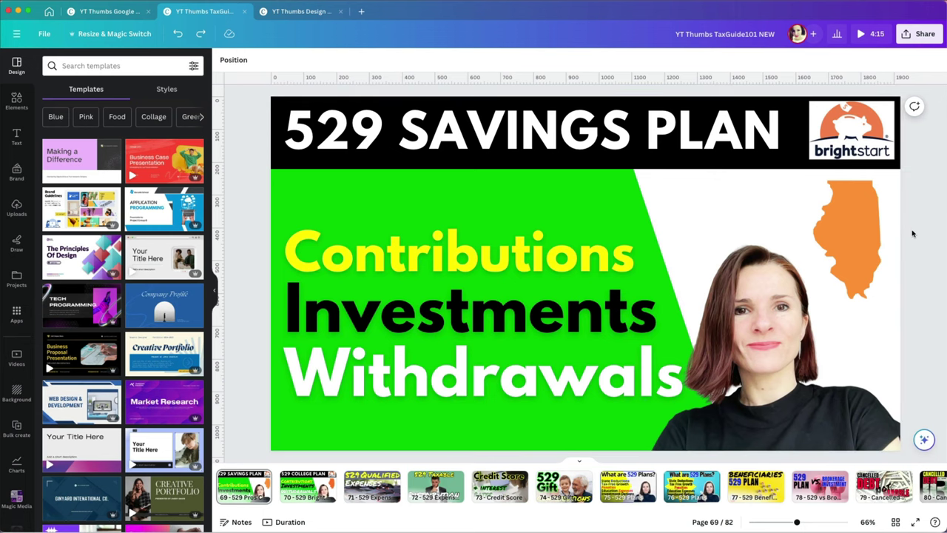
- Delete the photo, Illinois map, Brightstart logo, header bar, Investments, Withdrawals and green shape
{"action": "left_click", "coordinate": [785, 333]}
{"action": "key", "text": "Delete"}
{"action": "left_click", "coordinate": [848, 237]}
{"action": "key", "text": "Delete"}
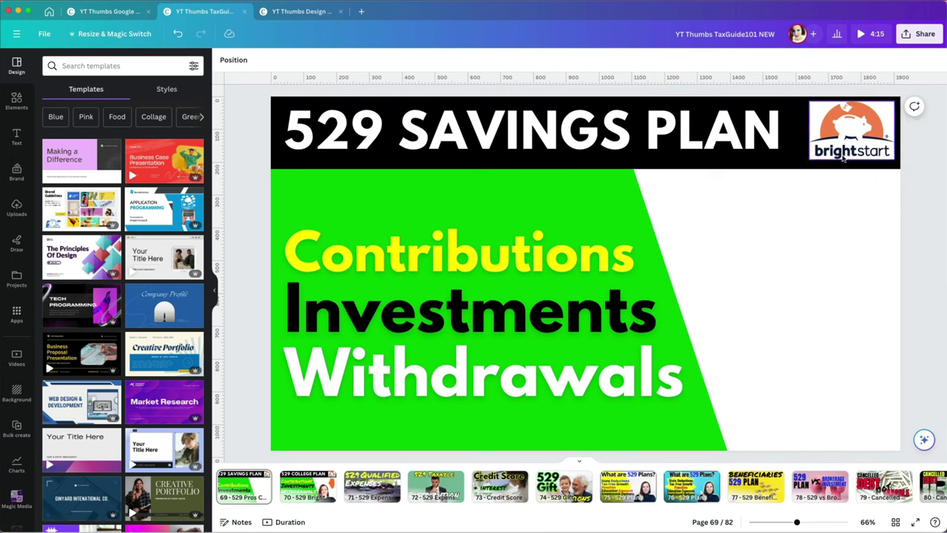
{"action": "left_click", "coordinate": [844, 157]}
{"action": "key", "text": "Delete"}
{"action": "left_click", "coordinate": [839, 163]}
{"action": "key", "text": "Delete"}
{"action": "left_click", "coordinate": [614, 314]}
{"action": "key", "text": "Delete"}
{"action": "left_click", "coordinate": [603, 376]}
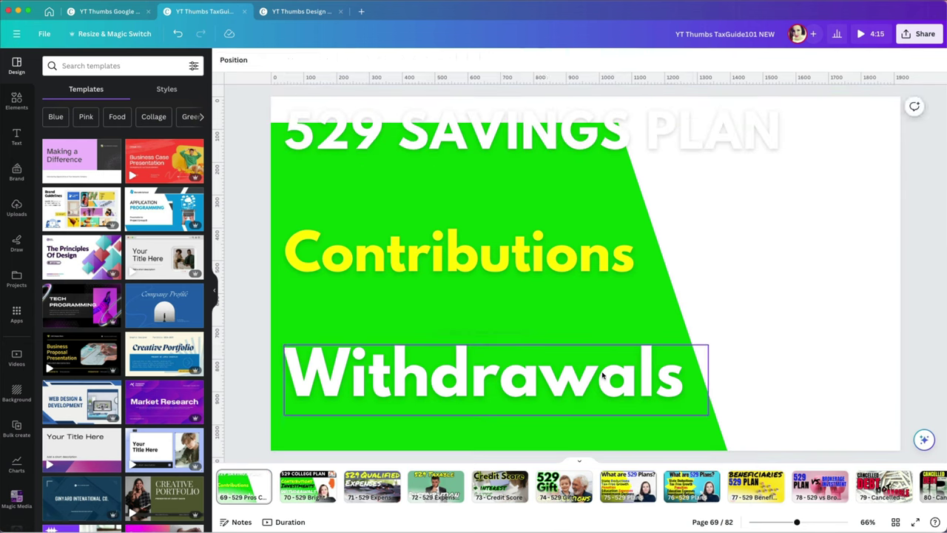
{"action": "key", "text": "Delete"}
{"action": "left_click", "coordinate": [666, 374]}
{"action": "key", "text": "Delete"}
- Make the remaining 529 SAVINGS PLAN and Contributions text black
{"action": "key", "text": "super+a"}
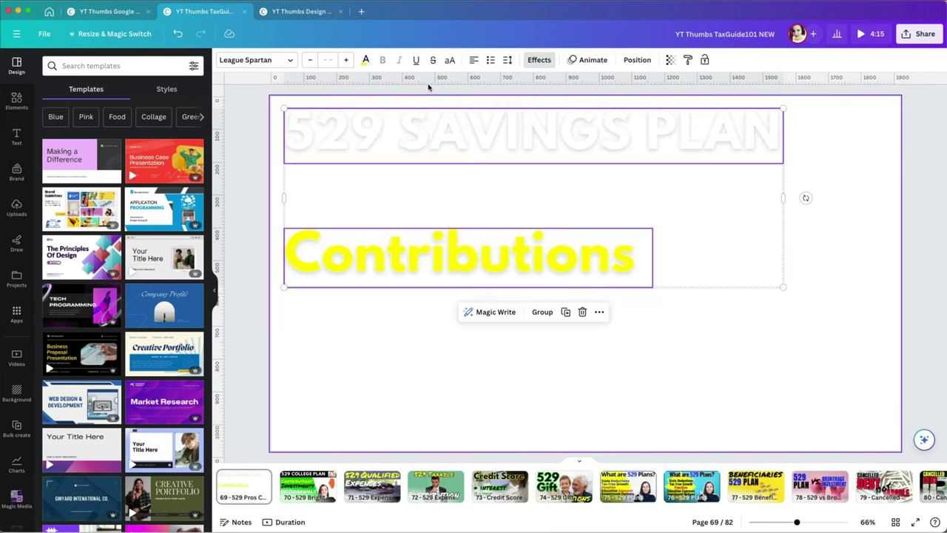
{"action": "left_click", "coordinate": [365, 60]}
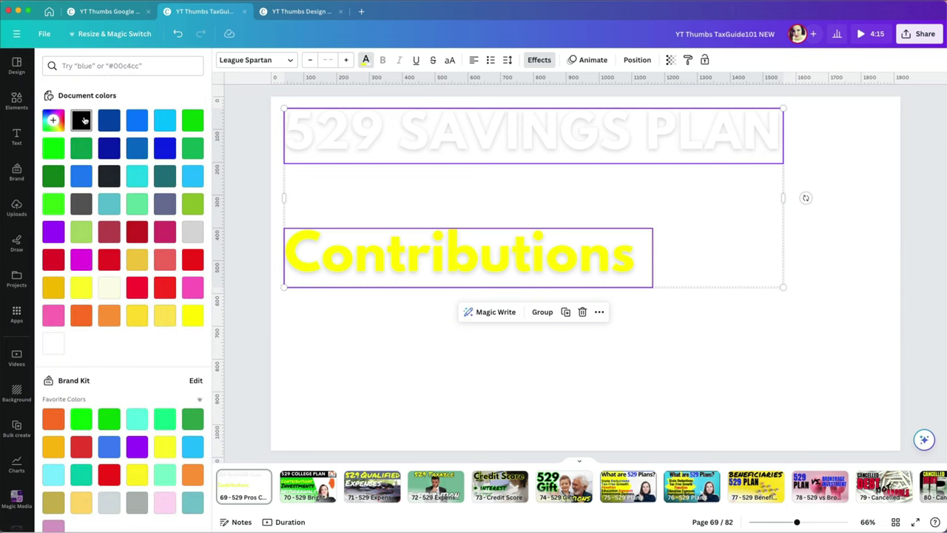
{"action": "left_click", "coordinate": [82, 120]}
{"action": "left_click", "coordinate": [487, 353]}
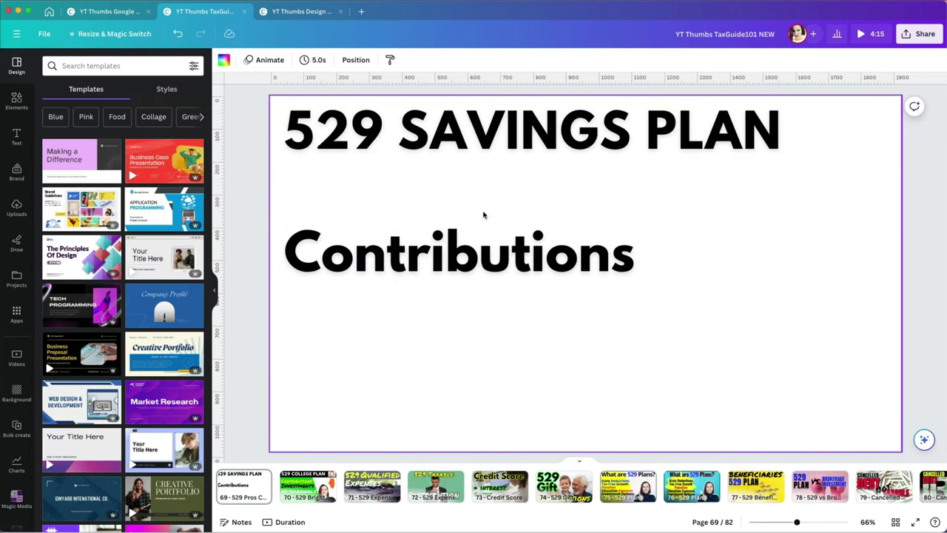
- Change the title to 529 COLLEGE PLAN and replace Contributions with Pros
{"action": "double_click", "coordinate": [490, 138]}
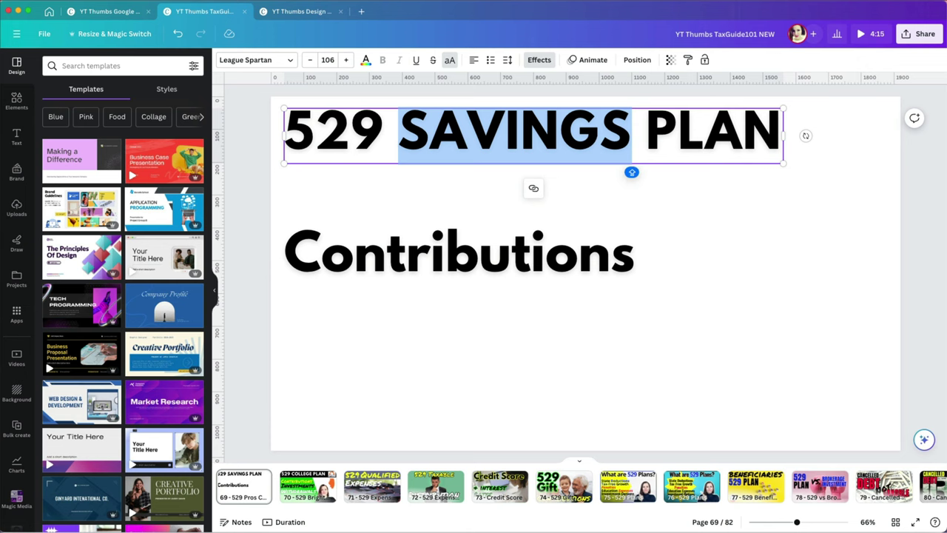
{"action": "type", "text": "COLLEGE"}
{"action": "left_click", "coordinate": [486, 186]}
{"action": "double_click", "coordinate": [459, 256]}
{"action": "type", "text": "P"}
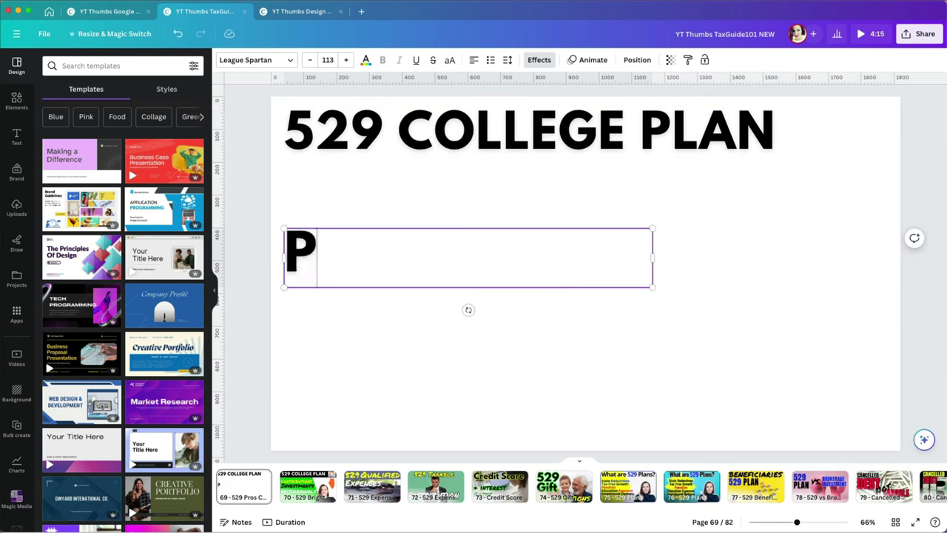
{"action": "type", "text": "ros"}
{"action": "left_click_drag", "start_coordinate": [651, 259], "coordinate": [409, 257]}
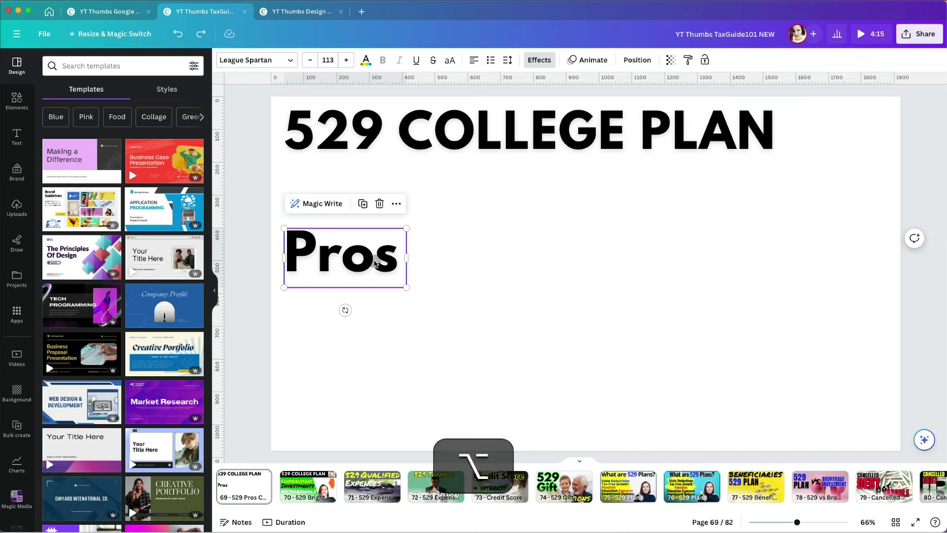
- Duplicate Pros as Cons beside it and centre both beneath the title
{"action": "left_click_drag", "start_coordinate": [373, 263], "coordinate": [607, 258]}
{"action": "double_click", "coordinate": [534, 265]}
{"action": "type", "text": "Cons"}
{"action": "left_click", "coordinate": [630, 266]}
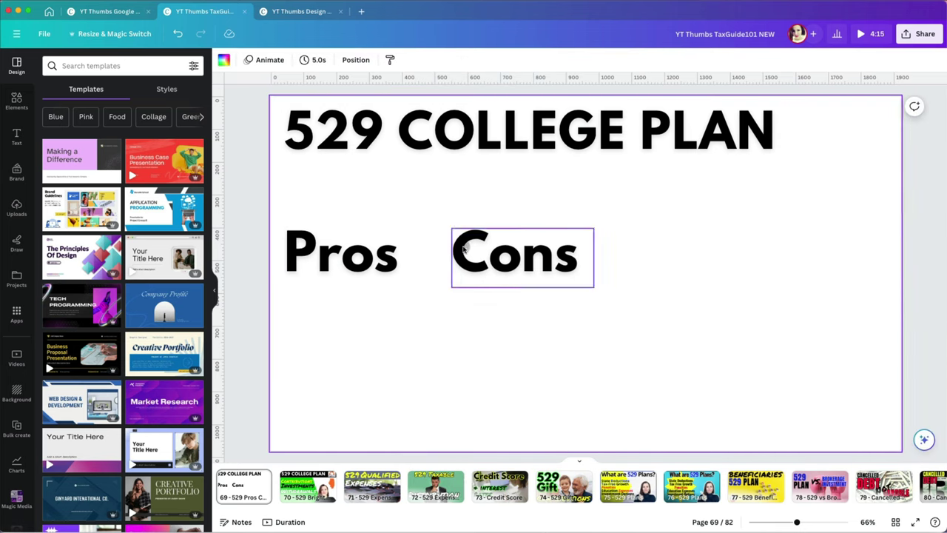
{"action": "left_click", "coordinate": [341, 256]}
{"action": "left_click", "coordinate": [489, 257], "text": "shift"}
{"action": "left_click_drag", "start_coordinate": [488, 257], "coordinate": [631, 253]}
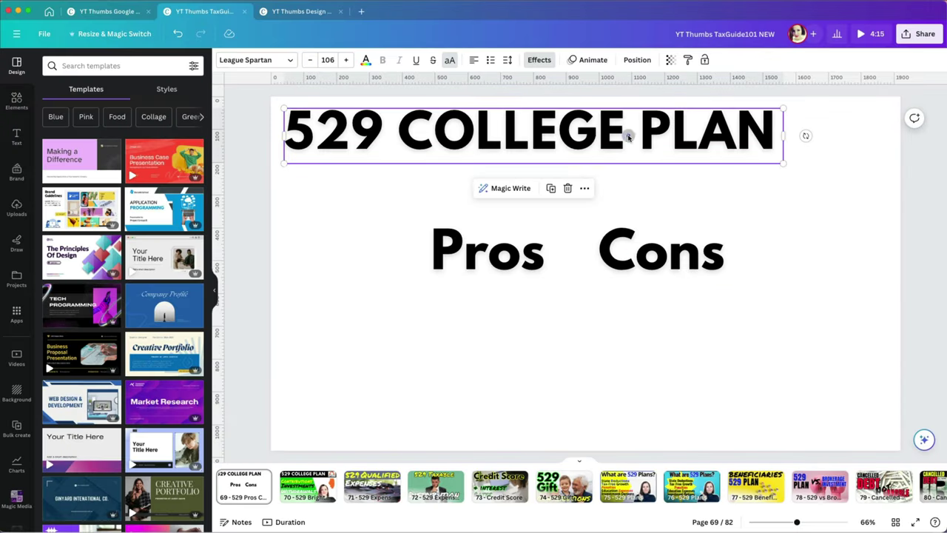
- Enlarge the title and give it white text on a square, tight, solid black background
{"action": "left_click_drag", "start_coordinate": [783, 162], "coordinate": [883, 175]}
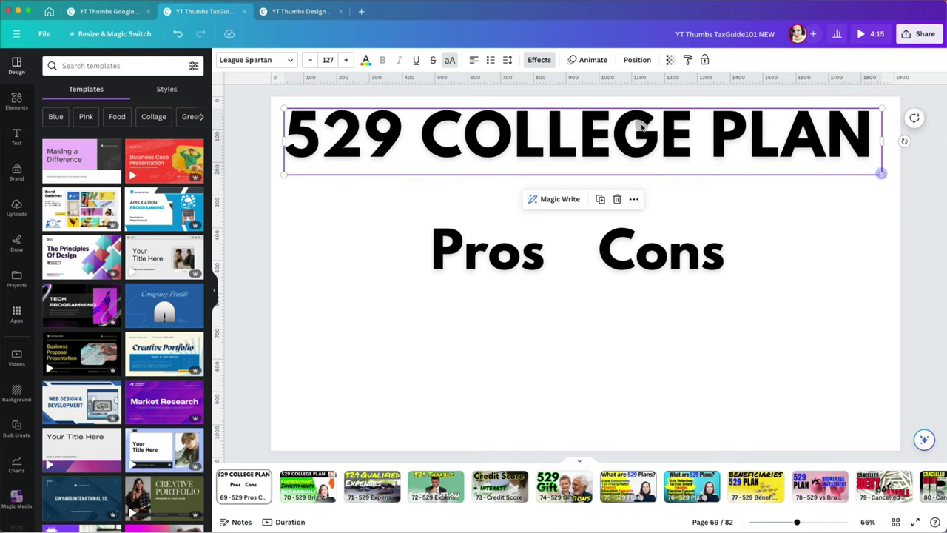
{"action": "left_click", "coordinate": [545, 61]}
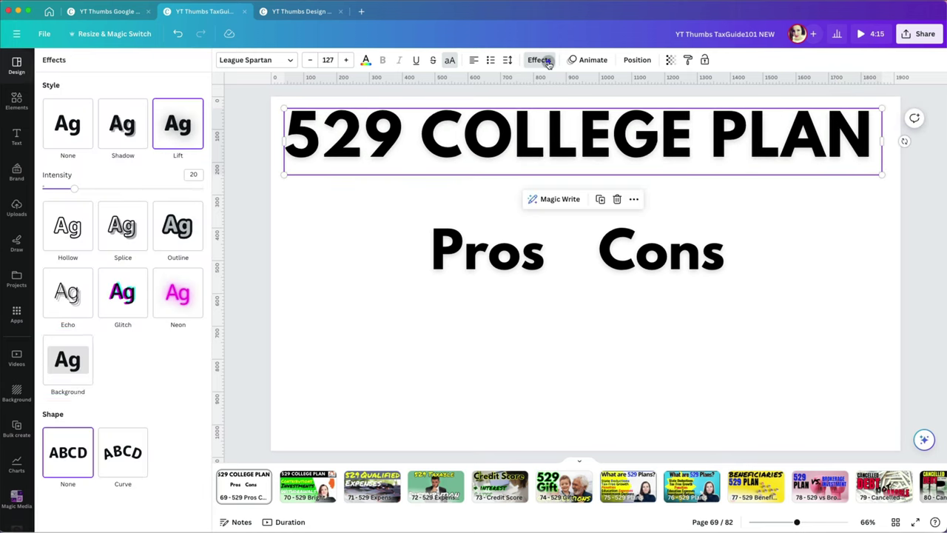
{"action": "left_click", "coordinate": [76, 360]}
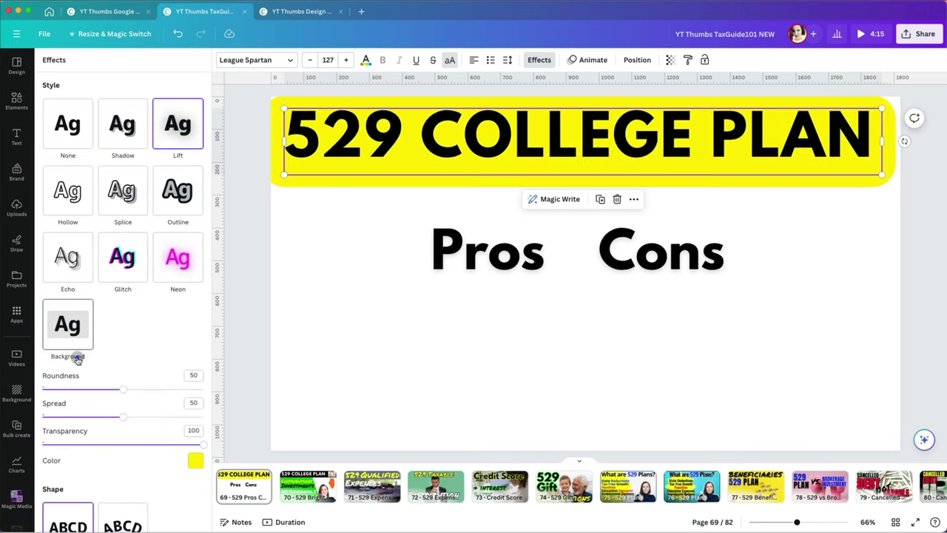
{"action": "left_click_drag", "start_coordinate": [125, 387], "coordinate": [46, 389]}
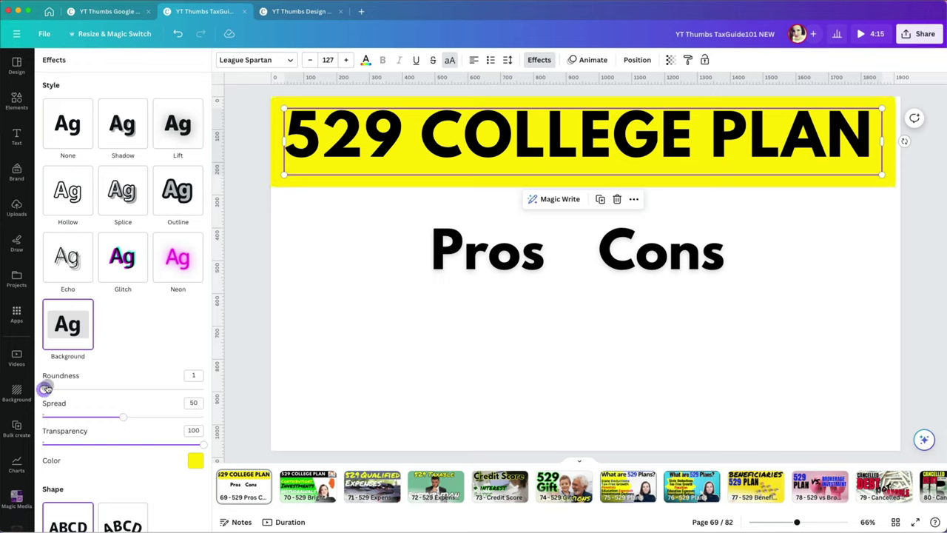
{"action": "left_click_drag", "start_coordinate": [124, 418], "coordinate": [67, 415]}
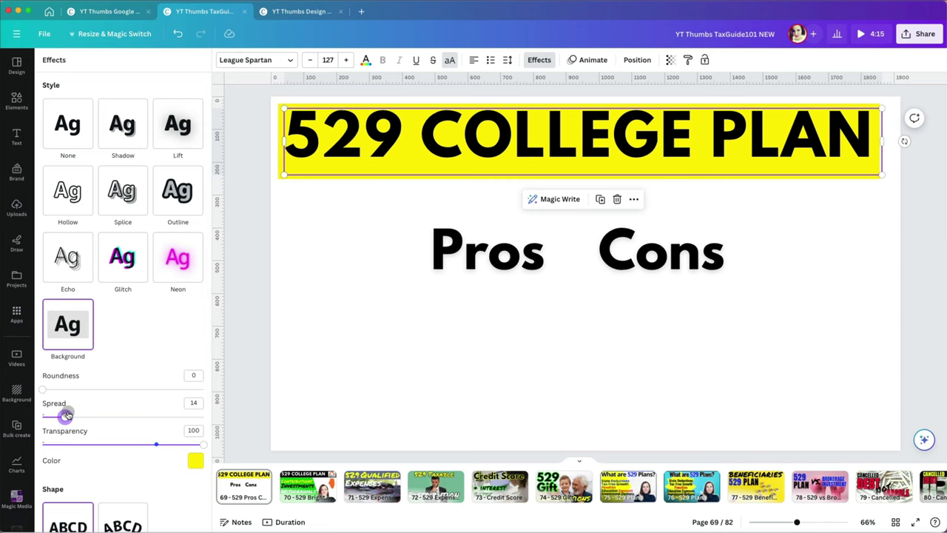
{"action": "mouse_move", "coordinate": [199, 446]}
{"action": "left_mouse_down"}
{"action": "mouse_move", "coordinate": [101, 444]}
{"action": "mouse_move", "coordinate": [202, 445]}
{"action": "left_mouse_up"}
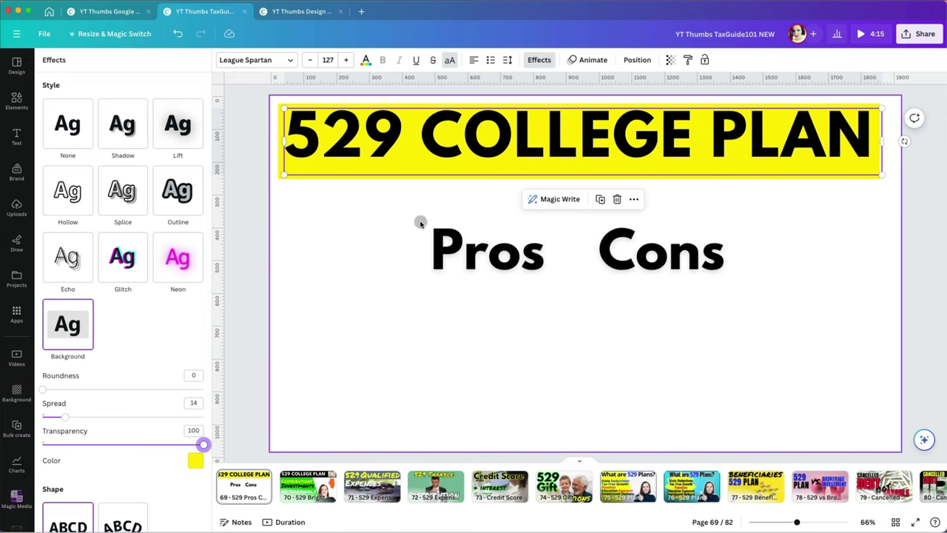
{"action": "left_click", "coordinate": [196, 459]}
{"action": "left_click", "coordinate": [91, 284]}
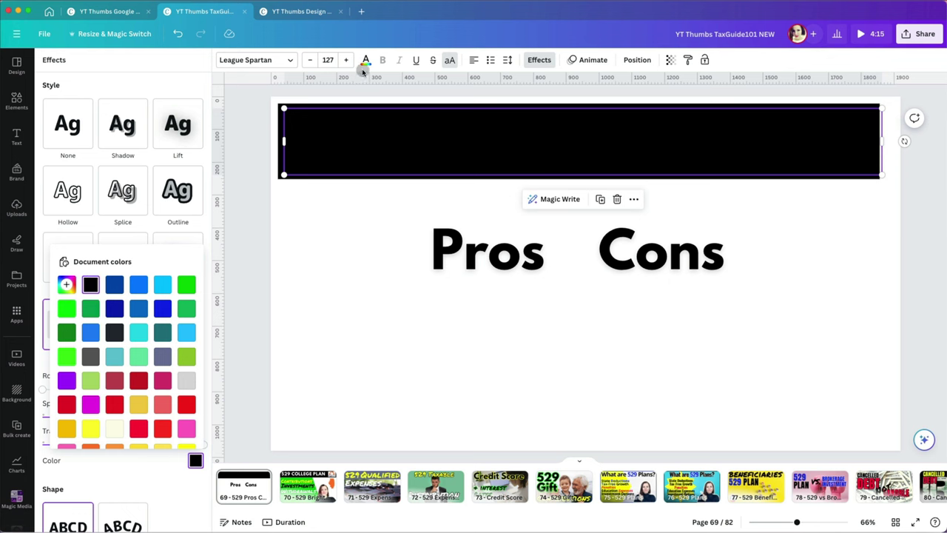
{"action": "left_click", "coordinate": [365, 60]}
{"action": "left_click", "coordinate": [54, 341]}
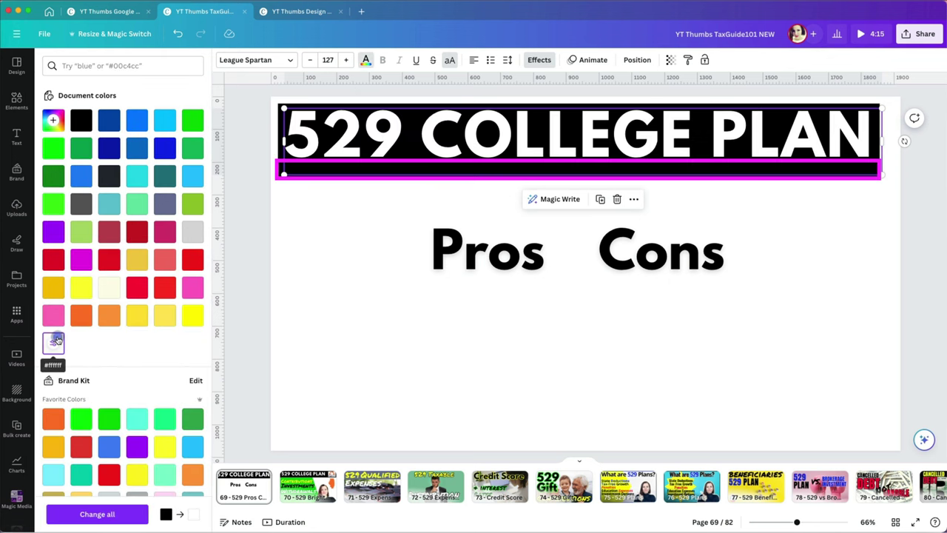
{"action": "left_click", "coordinate": [373, 209]}
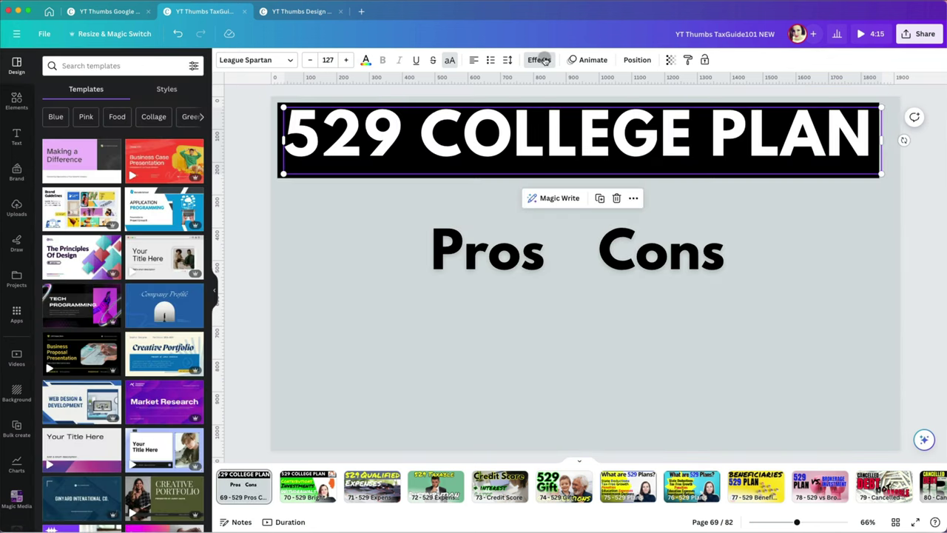
- Remove the title's background effect and add a black rectangle spanning behind the title
{"action": "left_click", "coordinate": [539, 60]}
{"action": "left_click", "coordinate": [75, 126]}
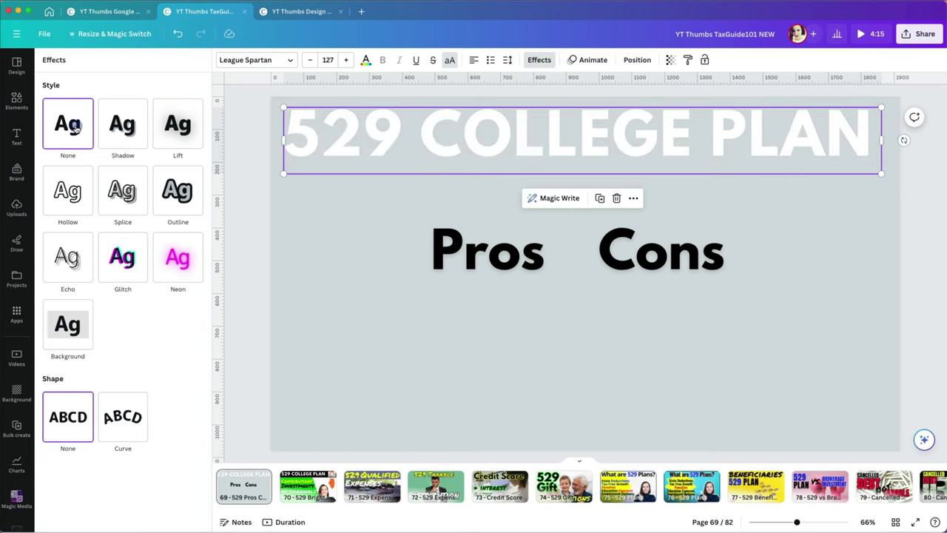
{"action": "left_click", "coordinate": [21, 101]}
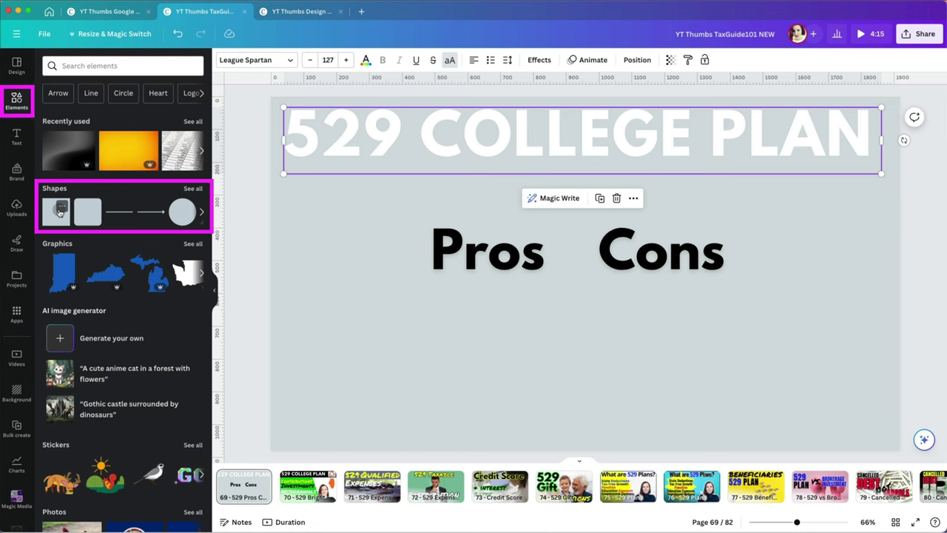
{"action": "left_click", "coordinate": [59, 213]}
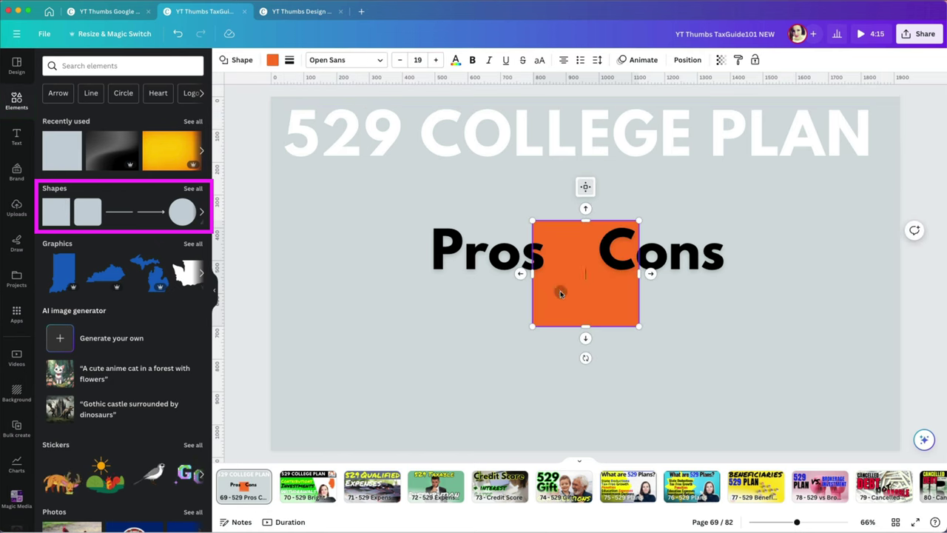
{"action": "left_click_drag", "start_coordinate": [560, 293], "coordinate": [307, 173]}
{"action": "left_click_drag", "start_coordinate": [382, 153], "coordinate": [880, 154]}
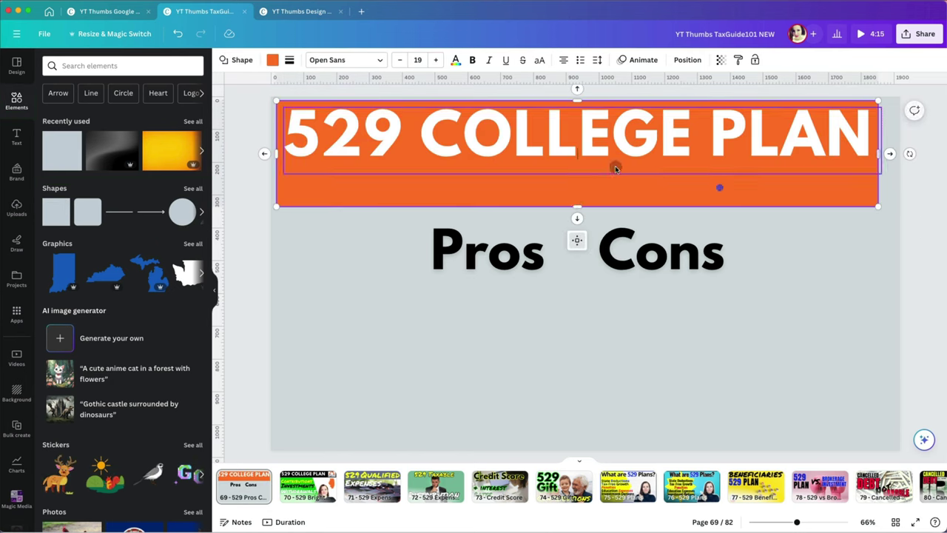
{"action": "left_click_drag", "start_coordinate": [578, 207], "coordinate": [577, 166]}
{"action": "left_click", "coordinate": [272, 60]}
{"action": "left_click", "coordinate": [108, 120]}
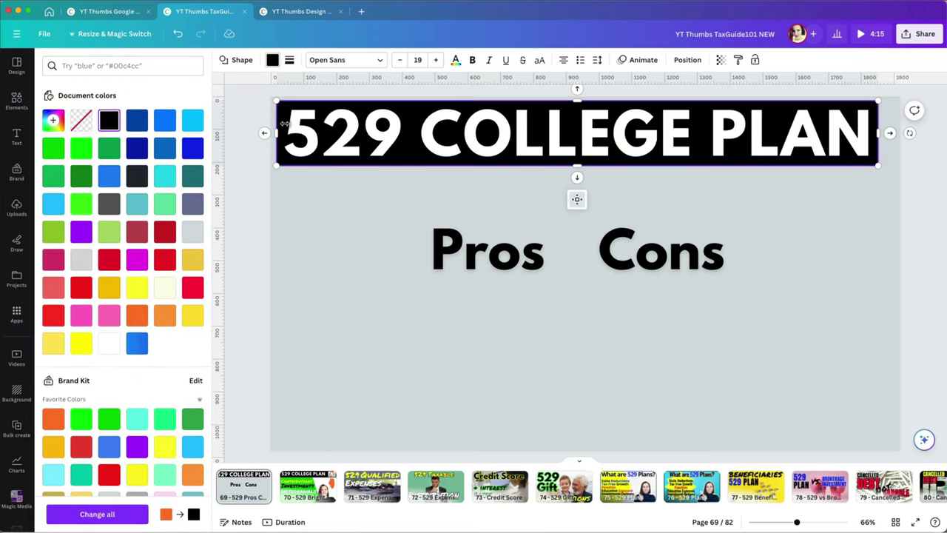
{"action": "left_click", "coordinate": [797, 175]}
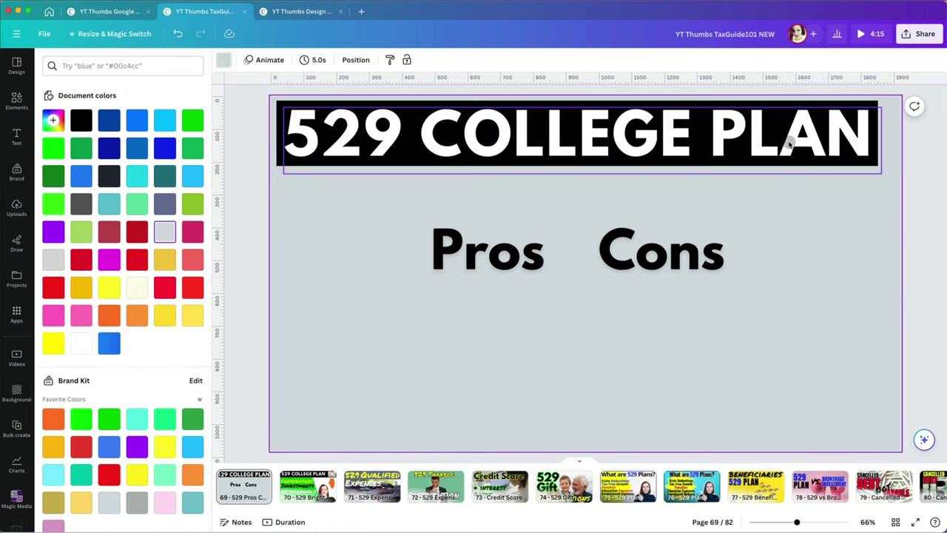
- Group the title with the black rectangle and widen the title bar slightly
{"action": "left_click", "coordinate": [789, 145]}
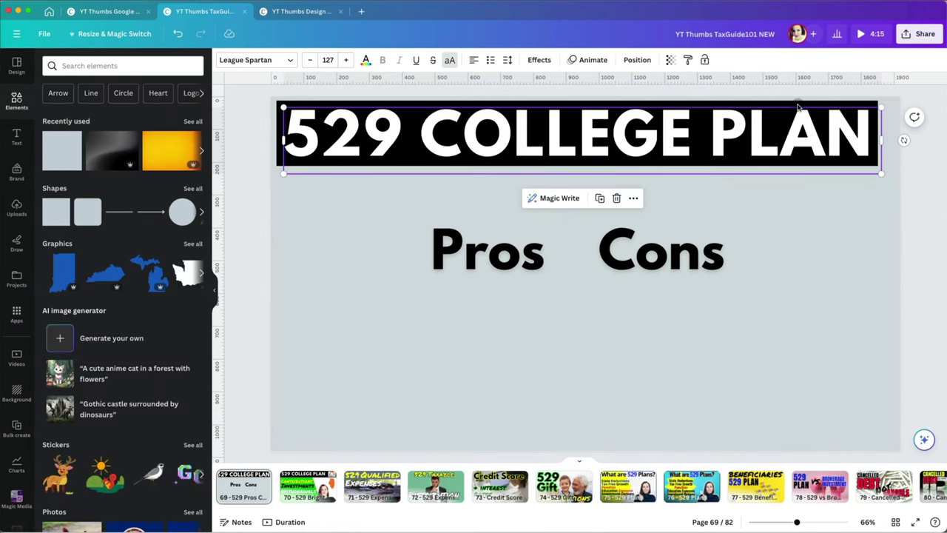
{"action": "left_click", "coordinate": [798, 106], "text": "shift"}
{"action": "left_click", "coordinate": [585, 199]}
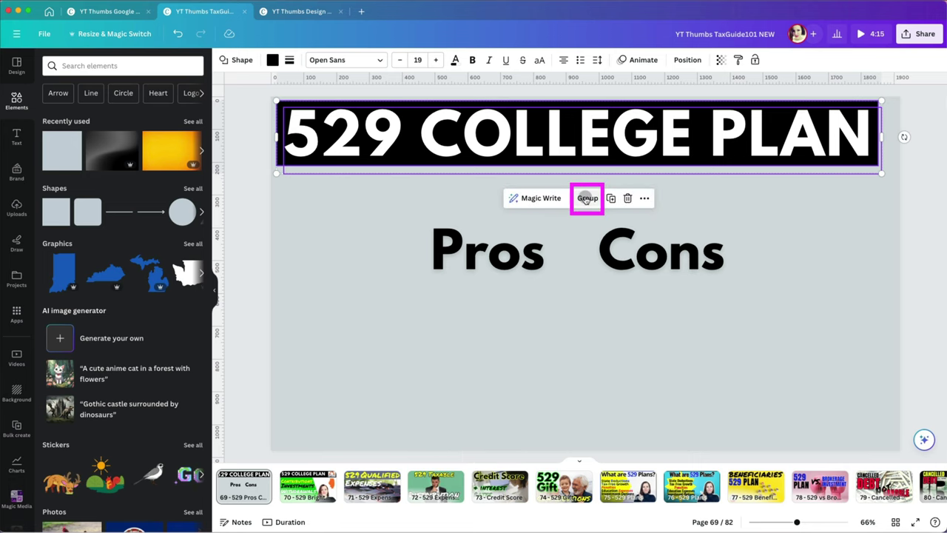
{"action": "left_click_drag", "start_coordinate": [881, 173], "coordinate": [893, 176]}
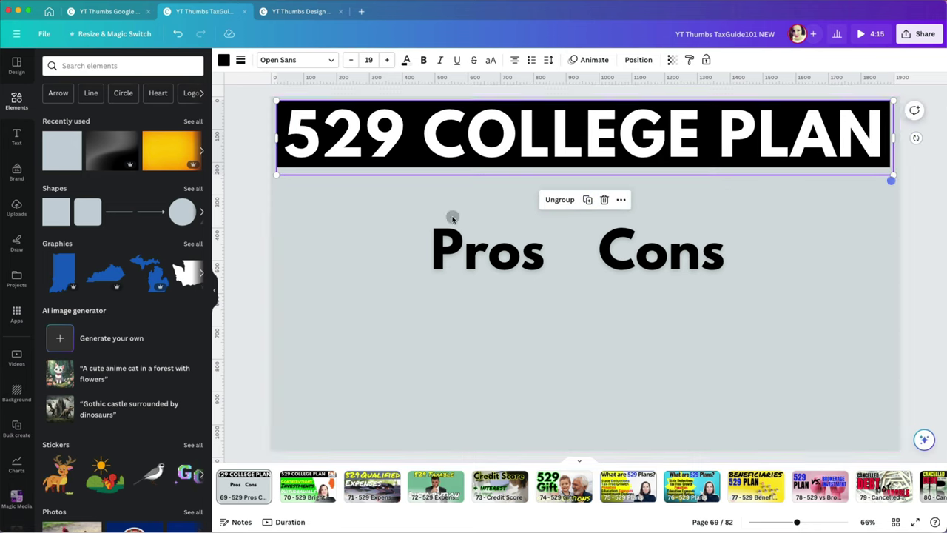
{"action": "left_click_drag", "start_coordinate": [281, 174], "coordinate": [277, 173]}
- Add a square and stretch it over the right half of the page
{"action": "left_click", "coordinate": [571, 299]}
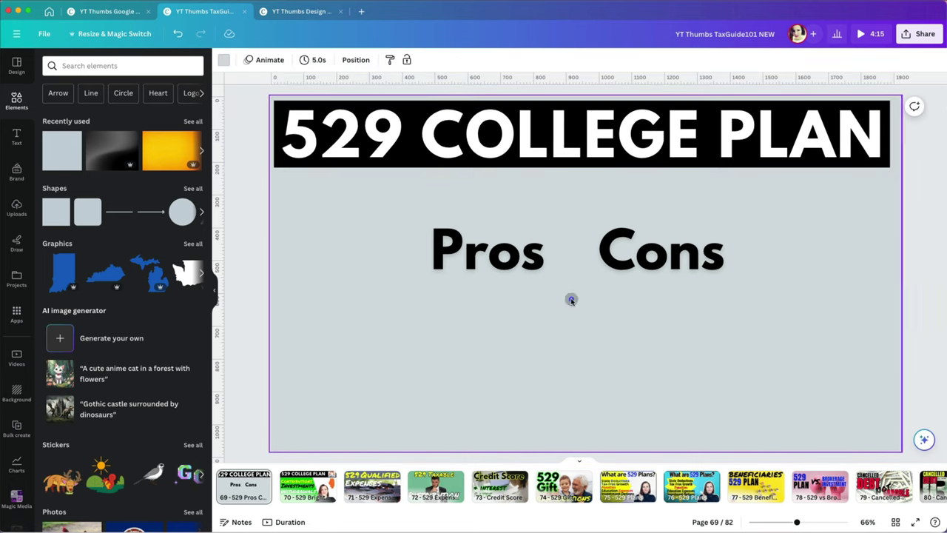
{"action": "left_click", "coordinate": [72, 154]}
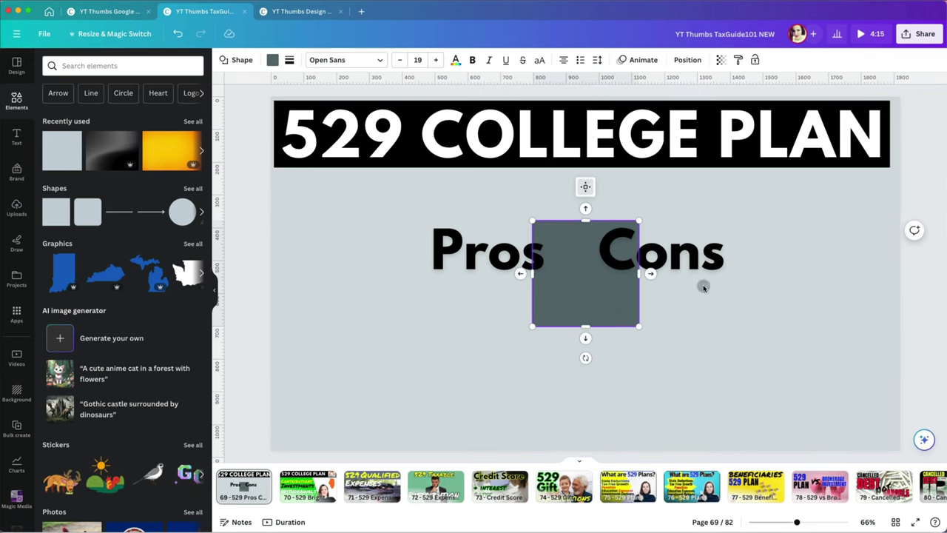
{"action": "left_click_drag", "start_coordinate": [610, 316], "coordinate": [874, 193]}
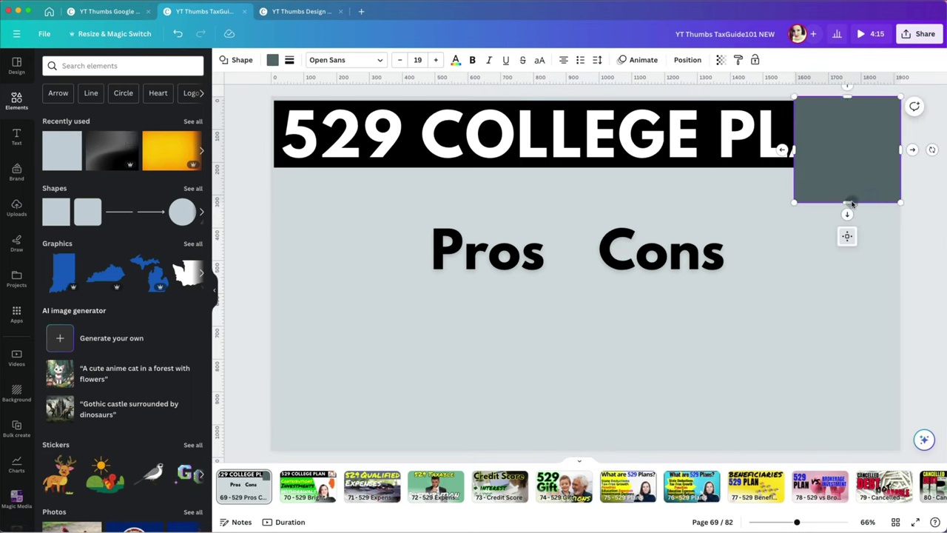
{"action": "left_click_drag", "start_coordinate": [797, 202], "coordinate": [576, 447]}
- Fill the right-half square red and send it behind the title
{"action": "left_click", "coordinate": [272, 59]}
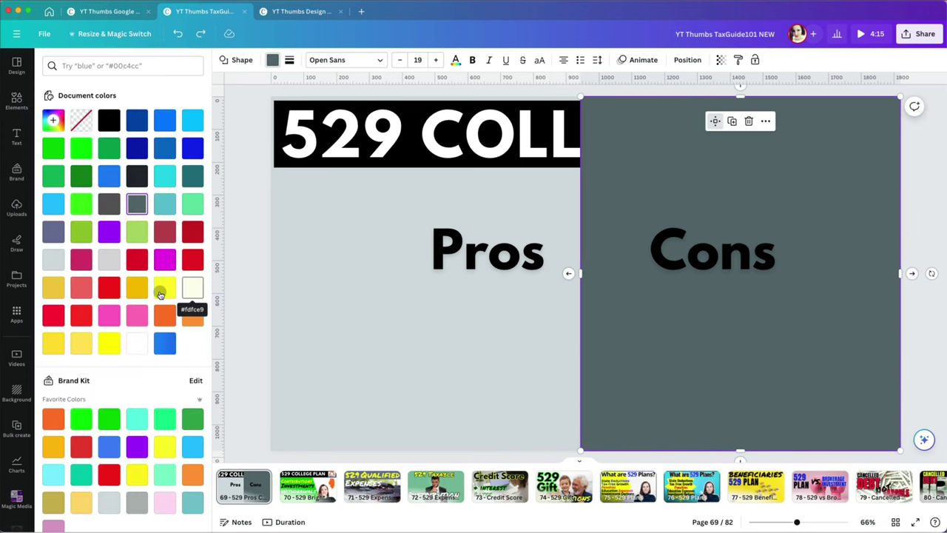
{"action": "left_click", "coordinate": [81, 316]}
{"action": "left_click", "coordinate": [688, 59]}
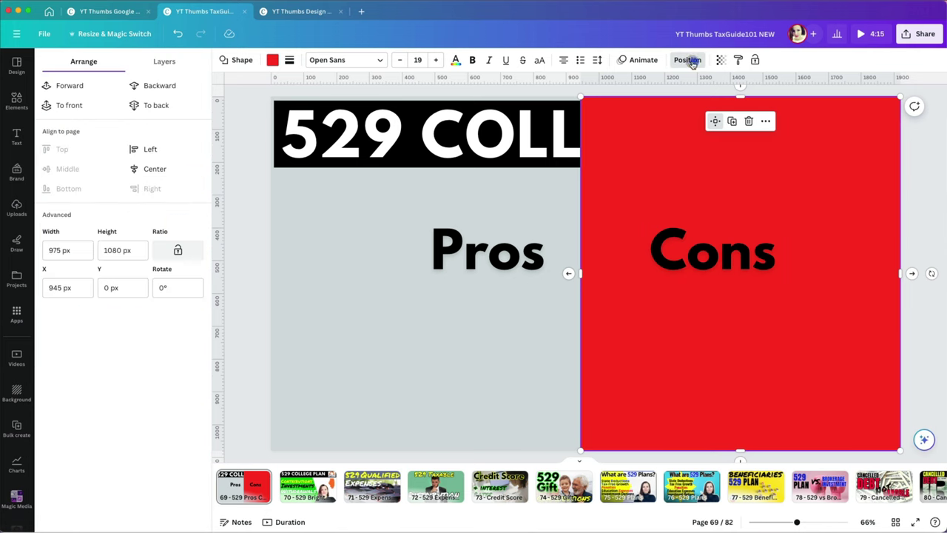
{"action": "left_click", "coordinate": [169, 105]}
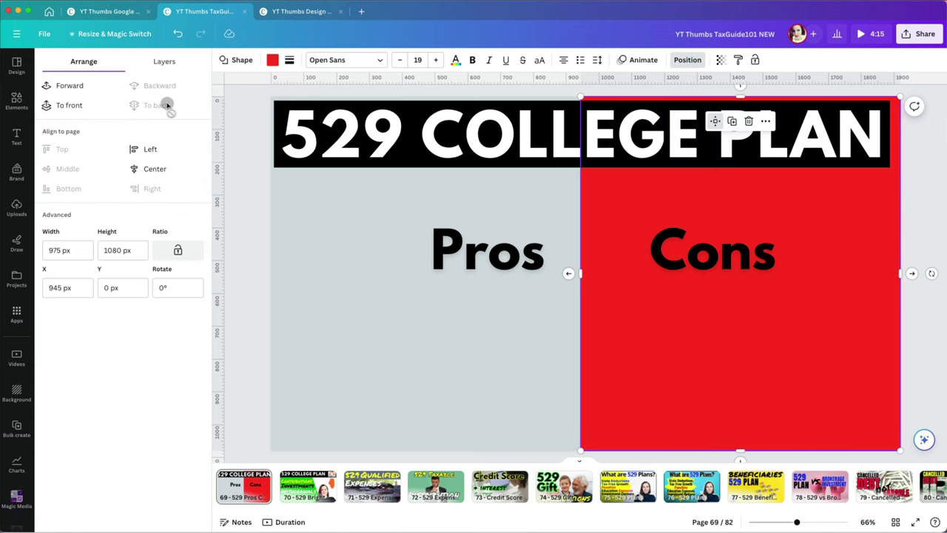
{"action": "left_click", "coordinate": [338, 286]}
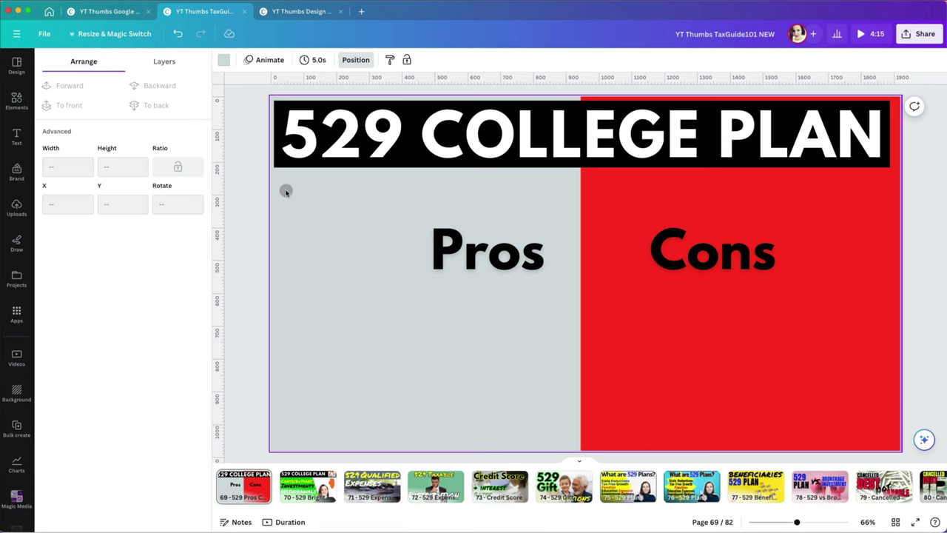
- Make the page background bright green, then lighten it to #8DF17A
{"action": "left_click", "coordinate": [225, 59]}
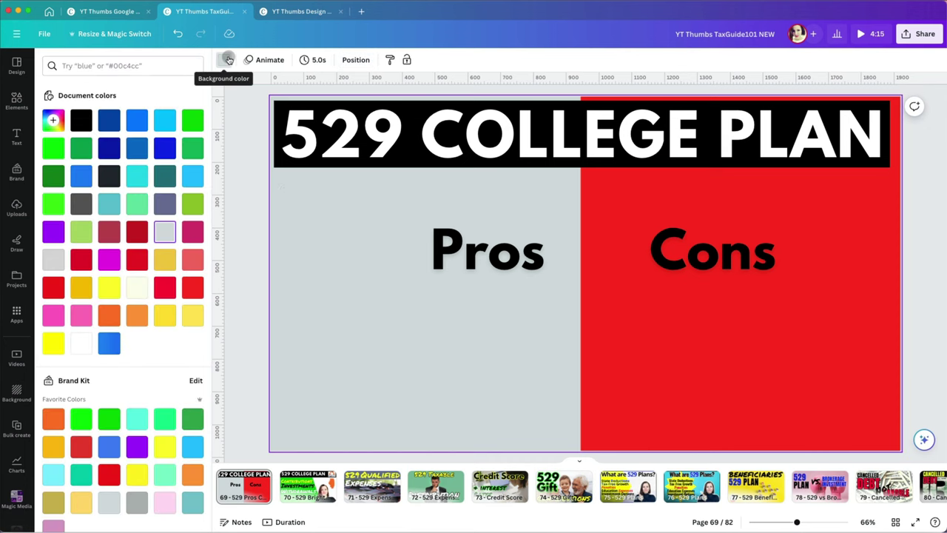
{"action": "left_click", "coordinate": [54, 205]}
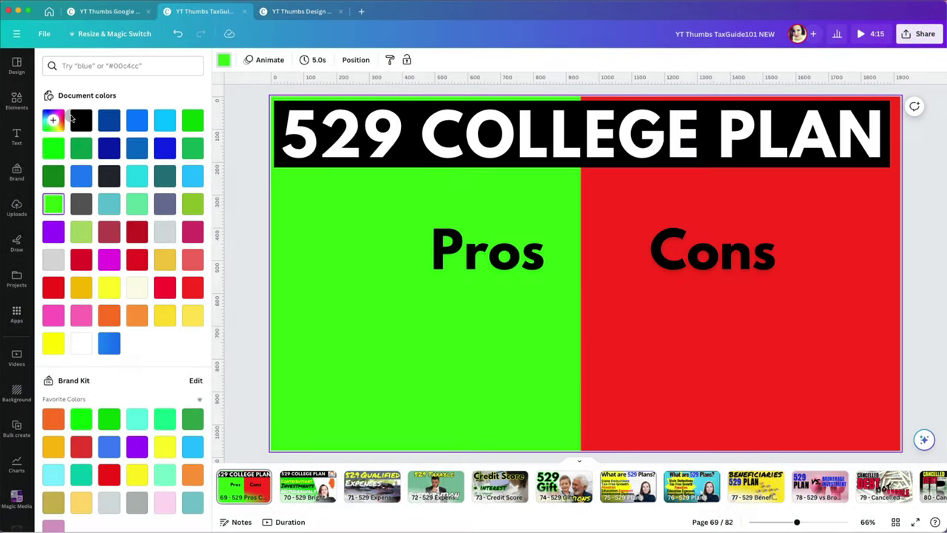
{"action": "left_click", "coordinate": [53, 120]}
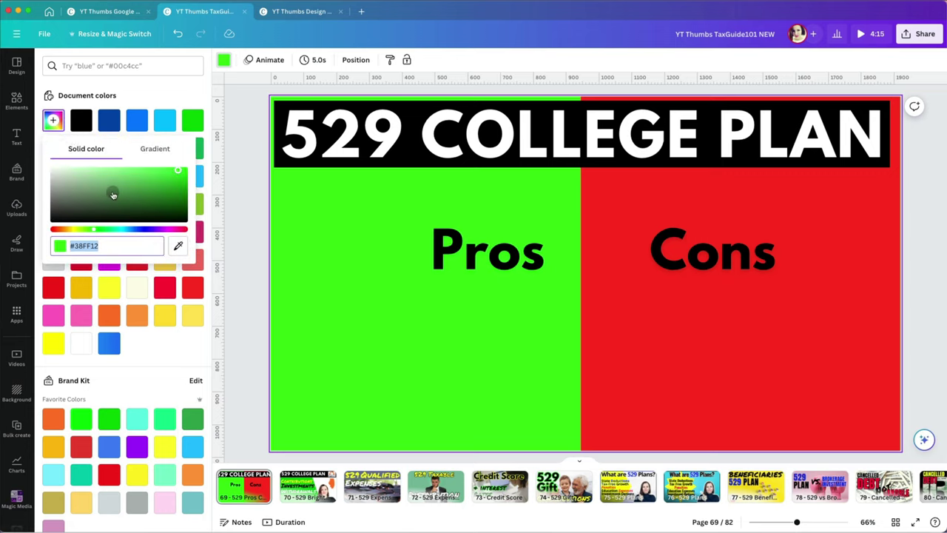
{"action": "left_click_drag", "start_coordinate": [181, 171], "coordinate": [125, 169]}
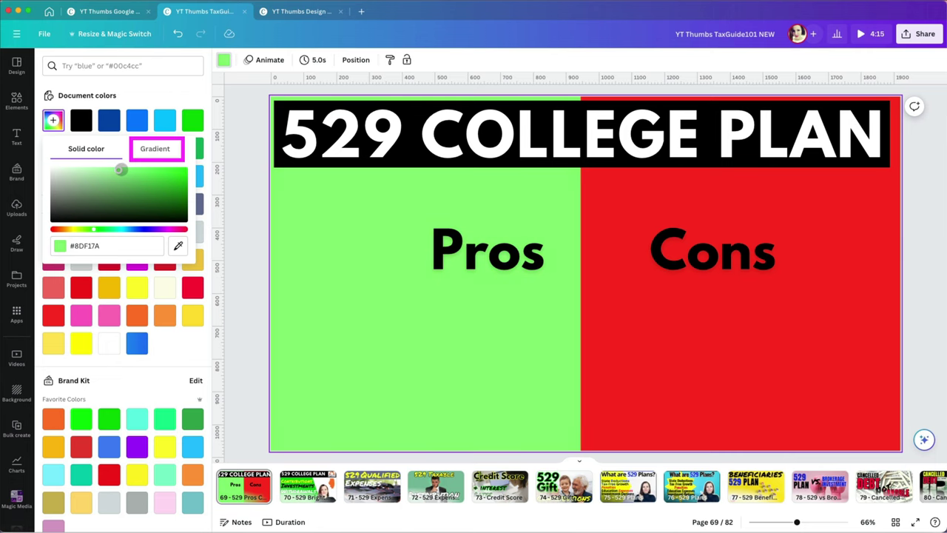
- Search the Elements graphics for 'check mark' and show all results
{"action": "left_click", "coordinate": [16, 102]}
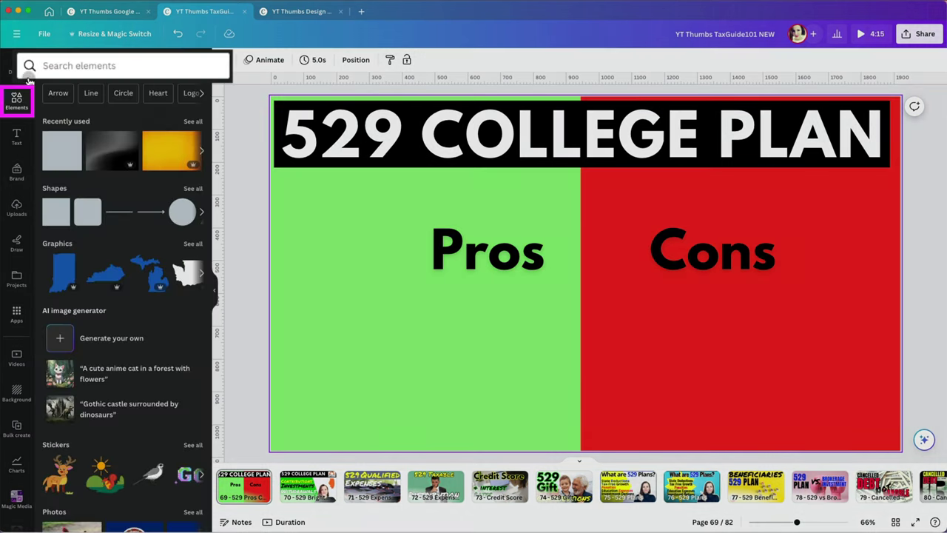
{"action": "left_click", "coordinate": [59, 65]}
{"action": "type", "text": "check"}
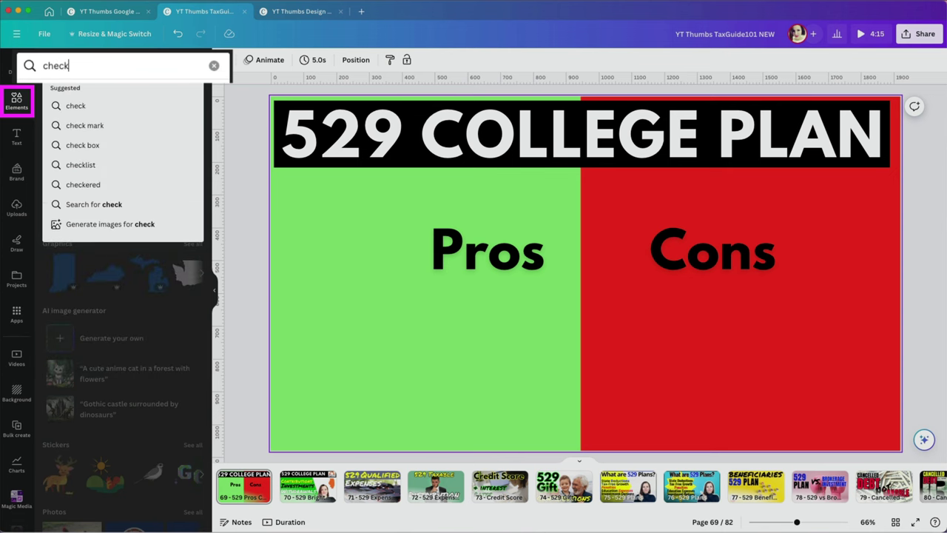
{"action": "left_click", "coordinate": [83, 125]}
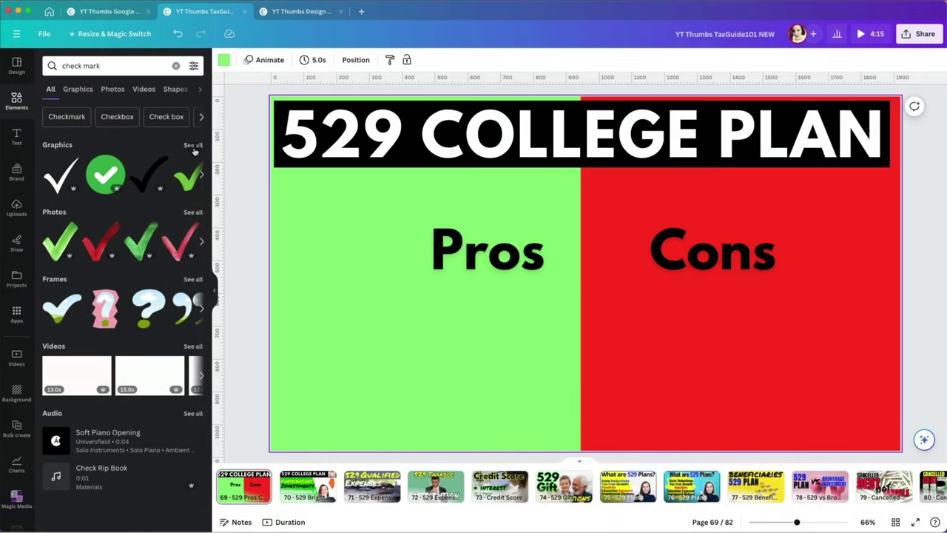
{"action": "left_click", "coordinate": [193, 145]}
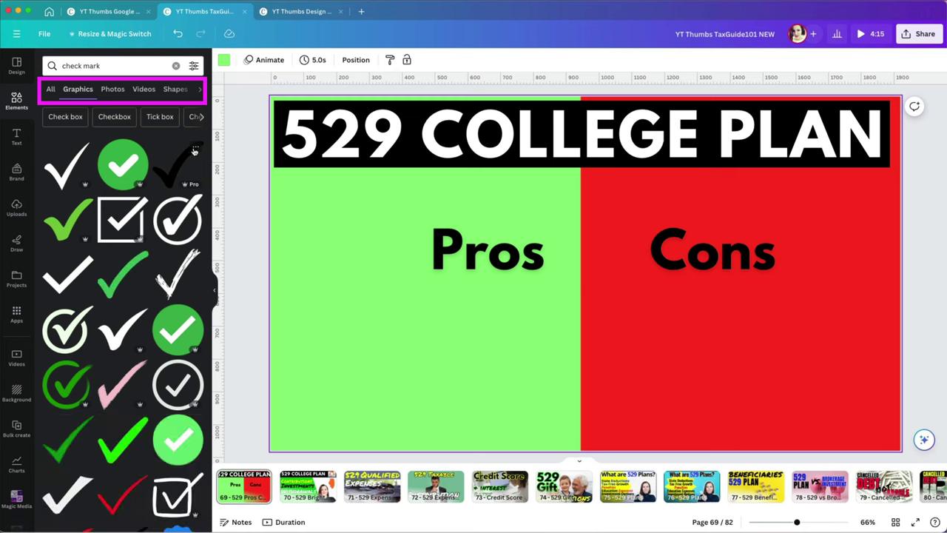
{"action": "scroll", "coordinate": [92, 439], "scroll_direction": "down", "scroll_amount": 5}
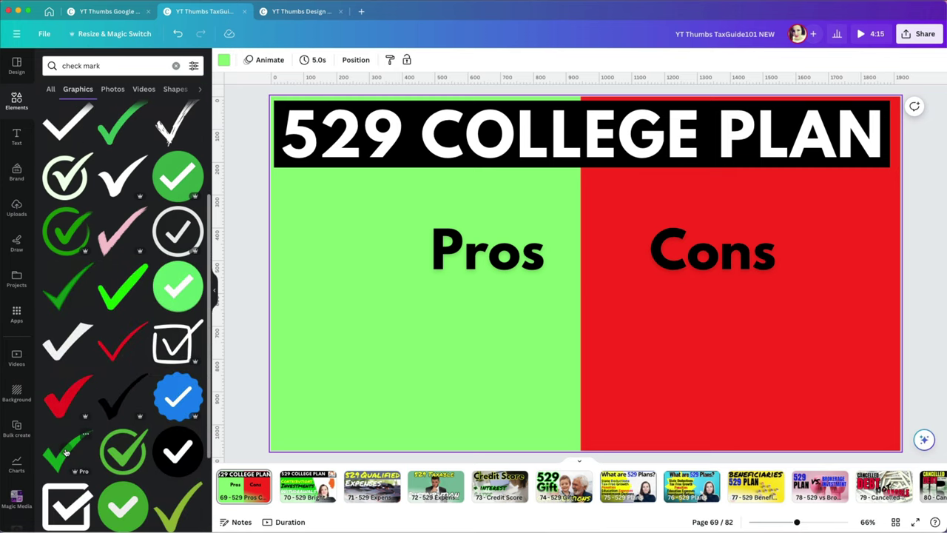
- Add a check mark graphic under Pros and colour it black
{"action": "left_click", "coordinate": [65, 452]}
{"action": "left_click_drag", "start_coordinate": [546, 303], "coordinate": [422, 353]}
{"action": "left_click", "coordinate": [339, 60]}
{"action": "left_click", "coordinate": [81, 120]}
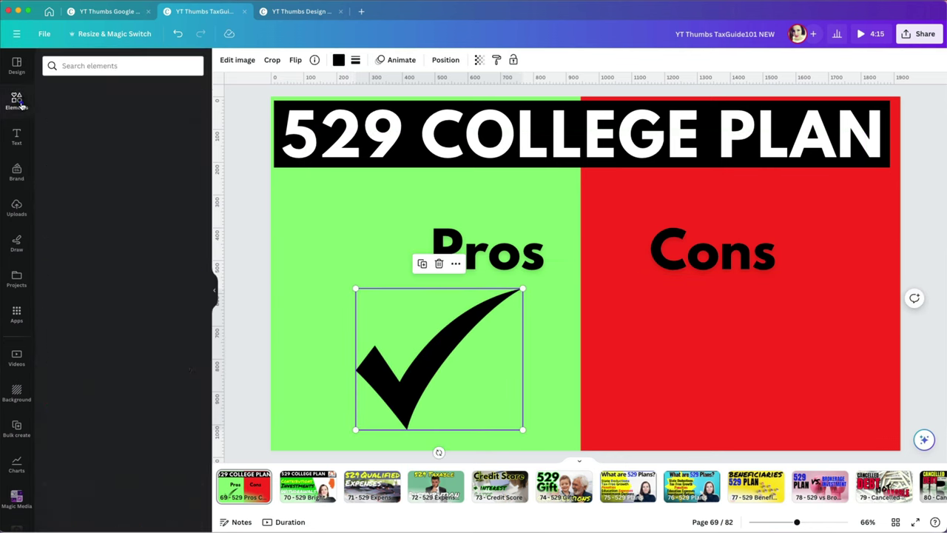
- Add a brush X graphic from an 'x mark' search under Cons and colour it white
{"action": "left_click", "coordinate": [105, 71]}
{"action": "type", "text": "x"}
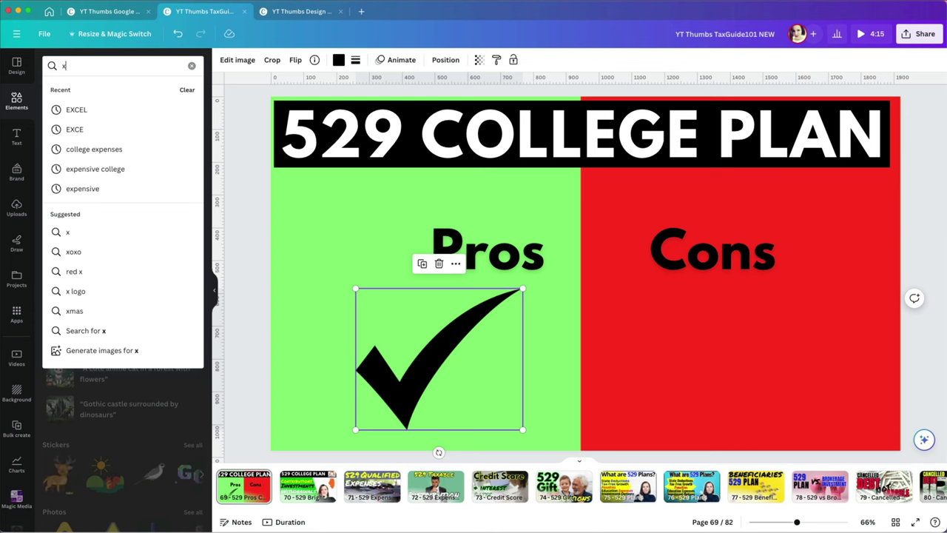
{"action": "type", "text": " mark"}
{"action": "key", "text": "Return"}
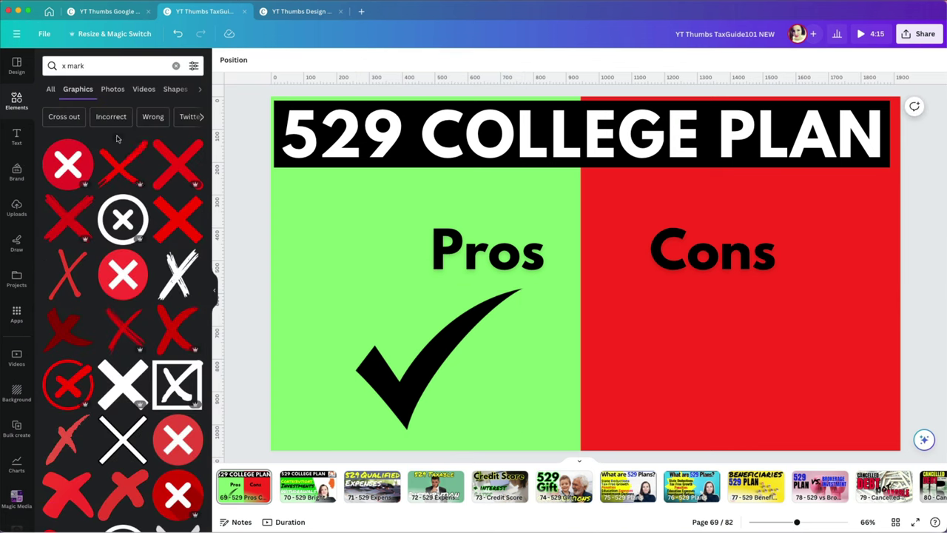
{"action": "left_click", "coordinate": [125, 165]}
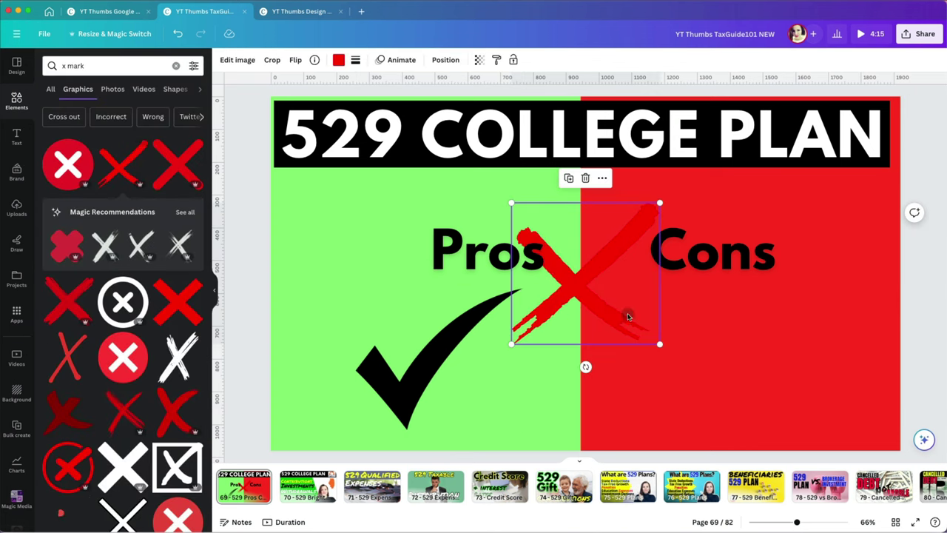
{"action": "left_click_drag", "start_coordinate": [628, 317], "coordinate": [760, 403]}
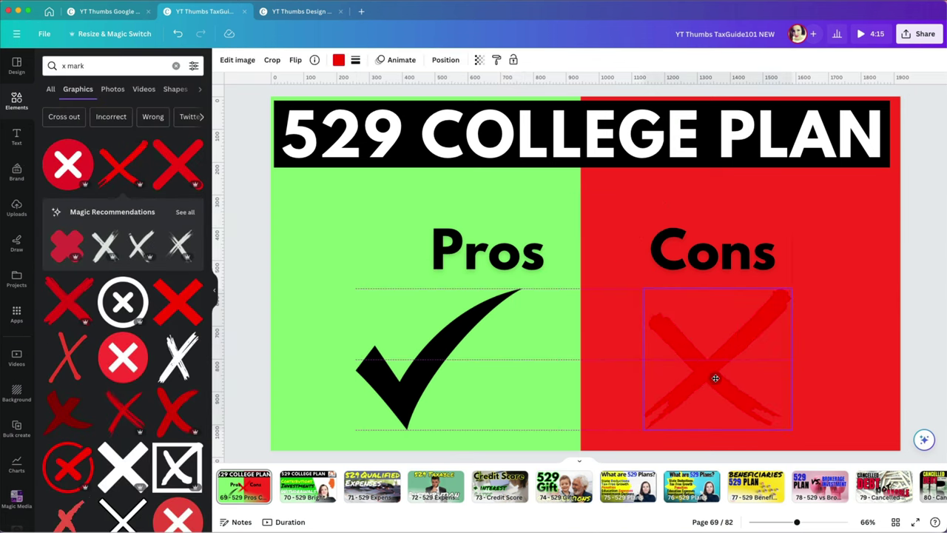
{"action": "left_click", "coordinate": [341, 59]}
{"action": "left_click", "coordinate": [82, 120]}
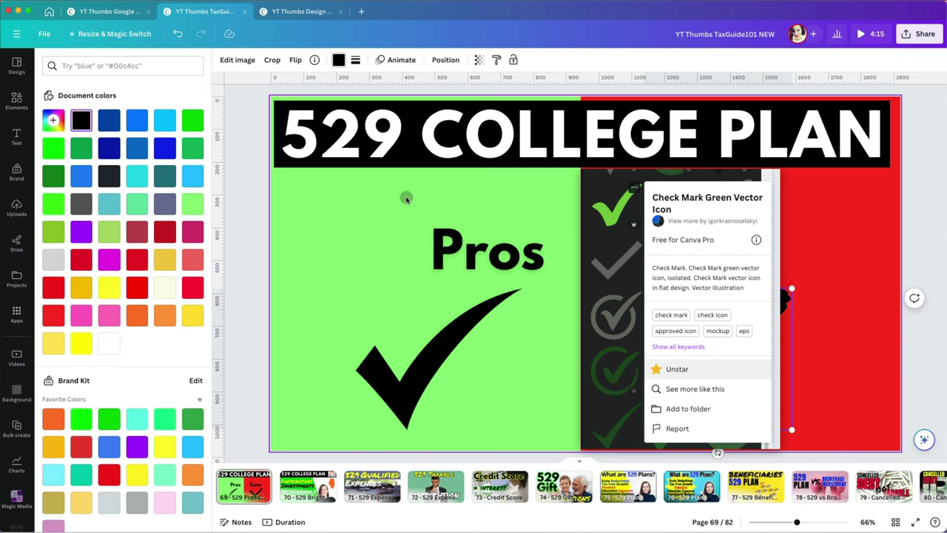
{"action": "left_click", "coordinate": [117, 345]}
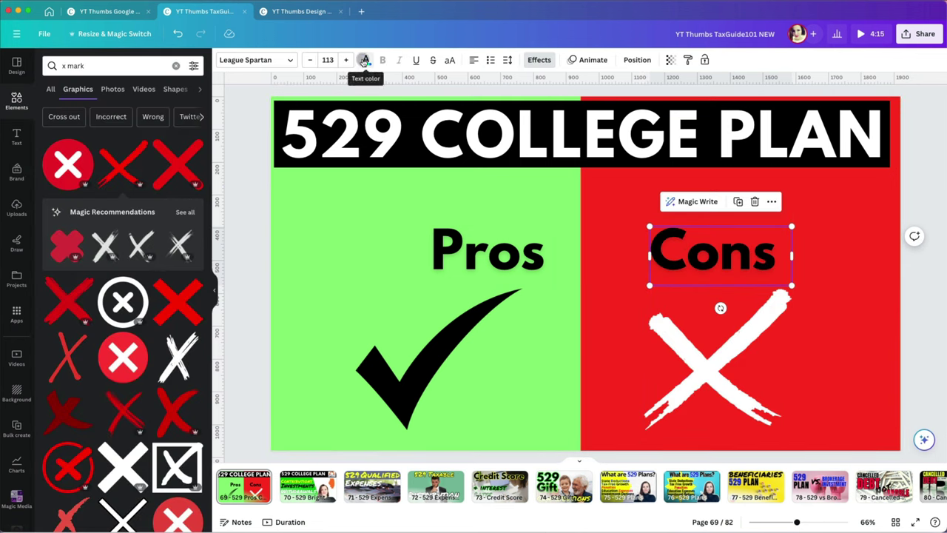
- Turn the Cons heading white and fine-tune the check mark and X placement
{"action": "left_click", "coordinate": [366, 60]}
{"action": "left_click", "coordinate": [82, 343]}
{"action": "left_click", "coordinate": [482, 359]}
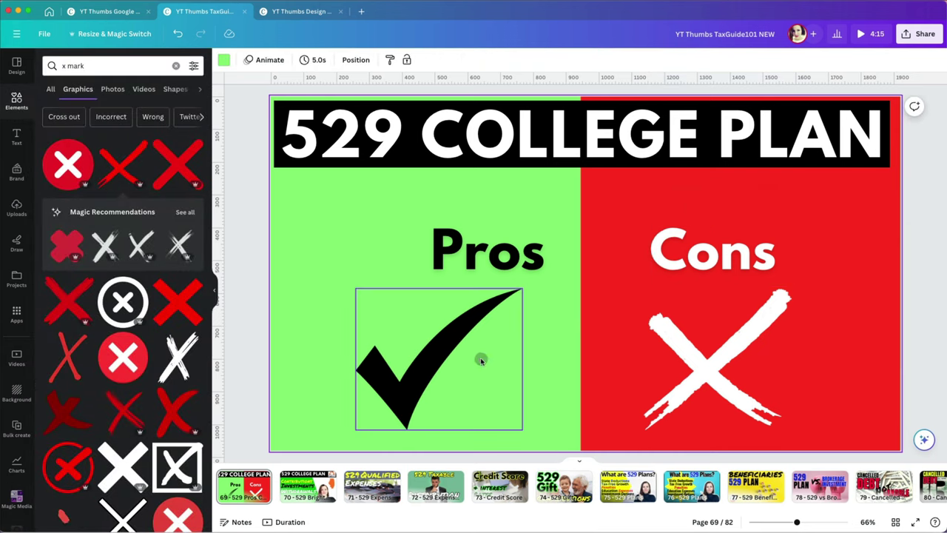
{"action": "left_click_drag", "start_coordinate": [444, 360], "coordinate": [691, 360]}
{"action": "left_click", "coordinate": [786, 294]}
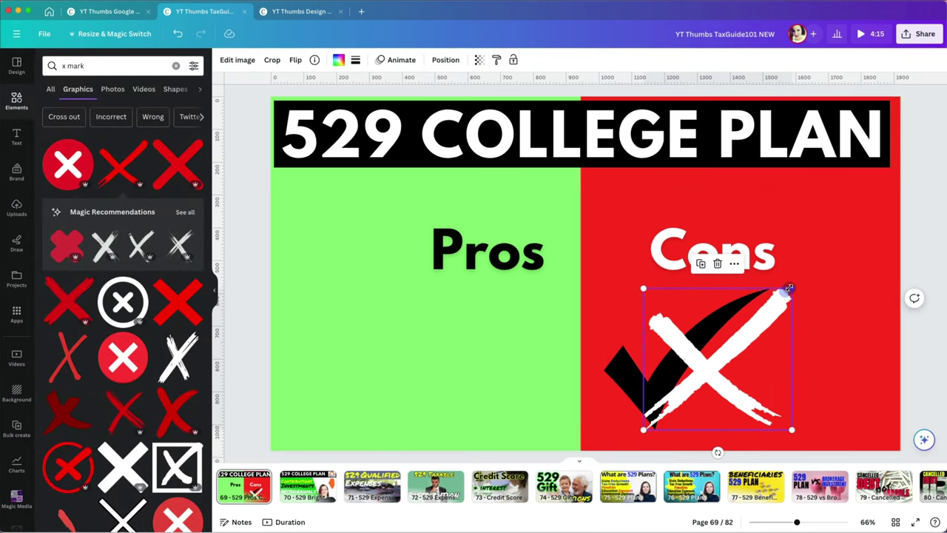
{"action": "left_click_drag", "start_coordinate": [786, 292], "coordinate": [789, 283]}
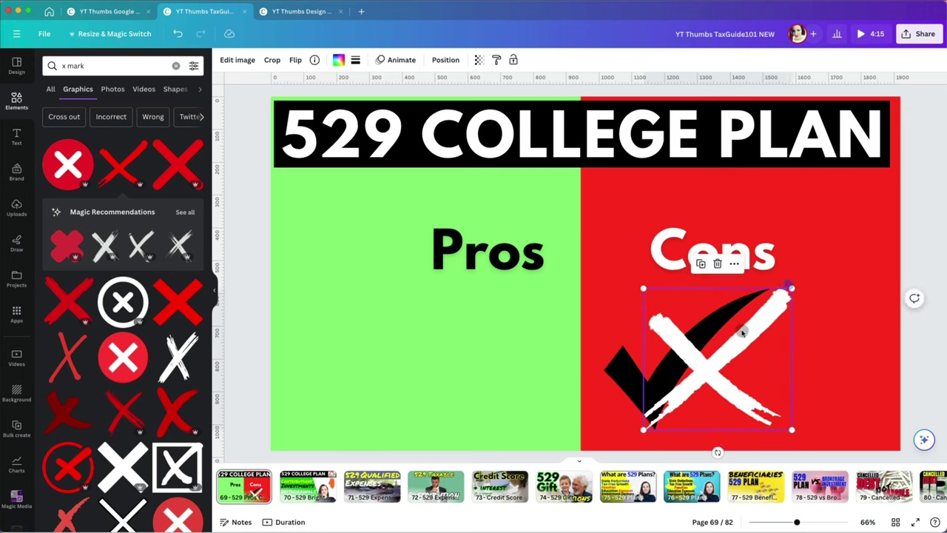
{"action": "left_click_drag", "start_coordinate": [625, 376], "coordinate": [372, 369]}
{"action": "left_click", "coordinate": [704, 363]}
{"action": "left_click_drag", "start_coordinate": [703, 363], "coordinate": [736, 374]}
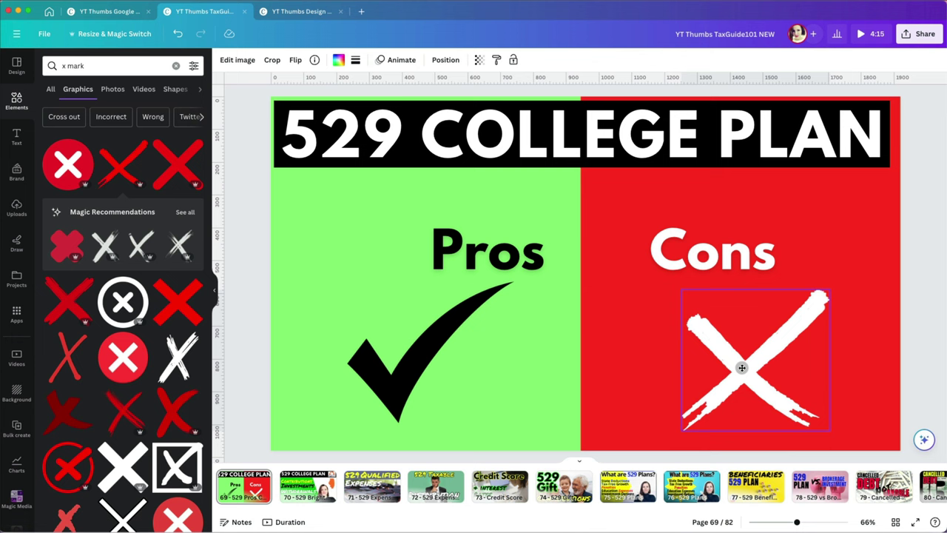
- Enlarge Pros and Cons, align them at the same height, and nudge them right
{"action": "left_click_drag", "start_coordinate": [488, 252], "coordinate": [403, 222]}
{"action": "left_click_drag", "start_coordinate": [781, 296], "coordinate": [708, 247]}
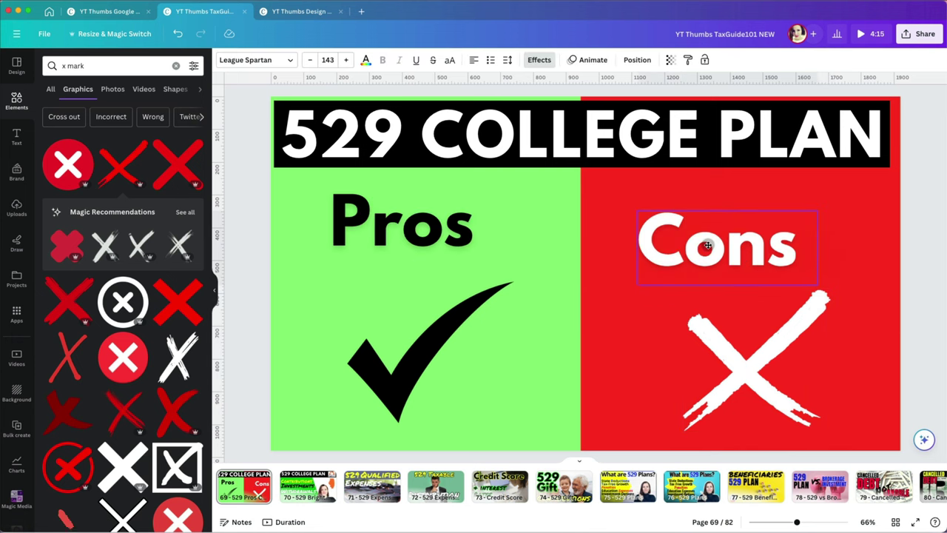
{"action": "left_click", "coordinate": [474, 229], "text": "shift"}
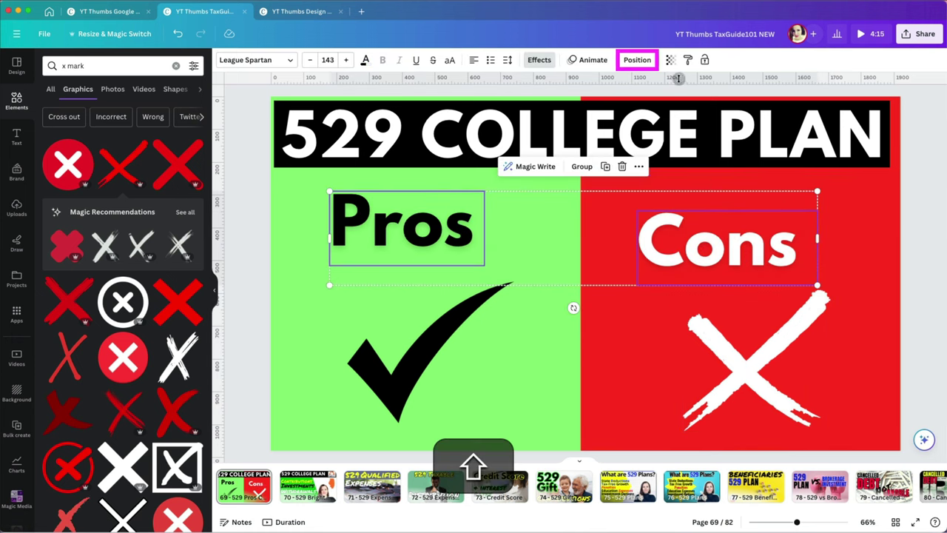
{"action": "left_click", "coordinate": [637, 60]}
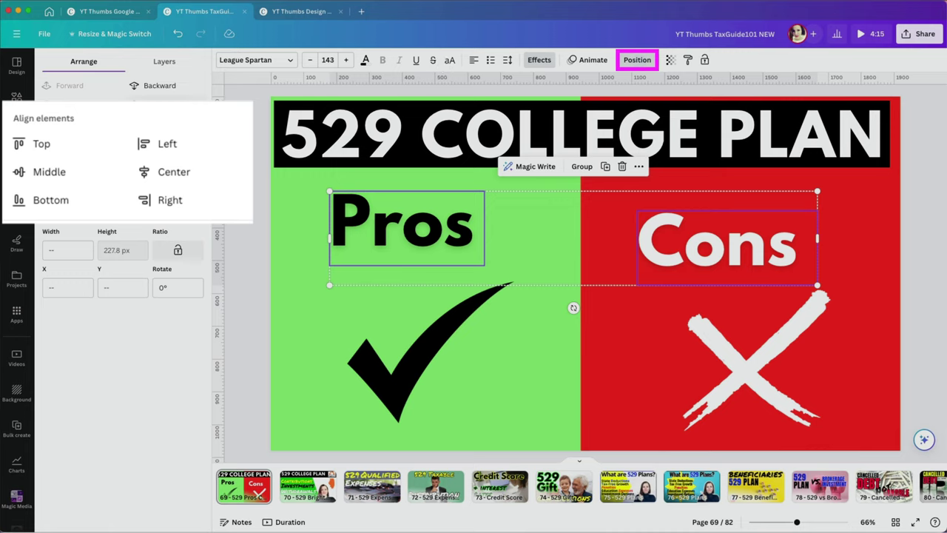
{"action": "left_click", "coordinate": [68, 175]}
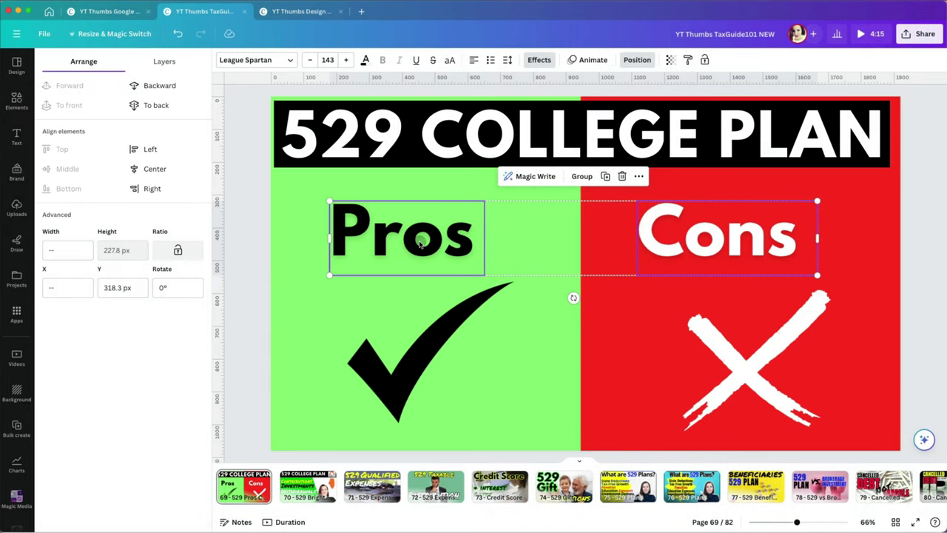
{"action": "left_click_drag", "start_coordinate": [421, 241], "coordinate": [426, 242]}
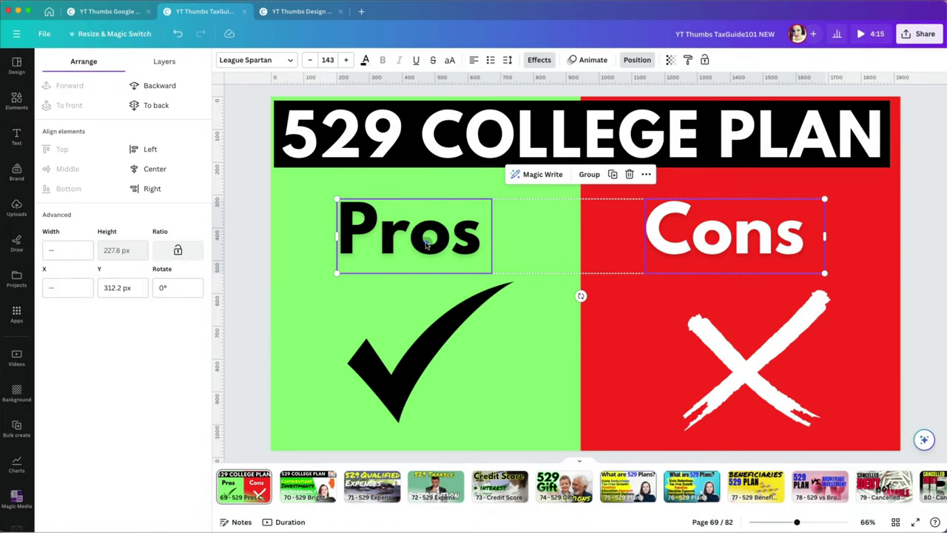
- Set Pros and Cons to font size 165, widening the boxes so each word fits
{"action": "left_click", "coordinate": [327, 60]}
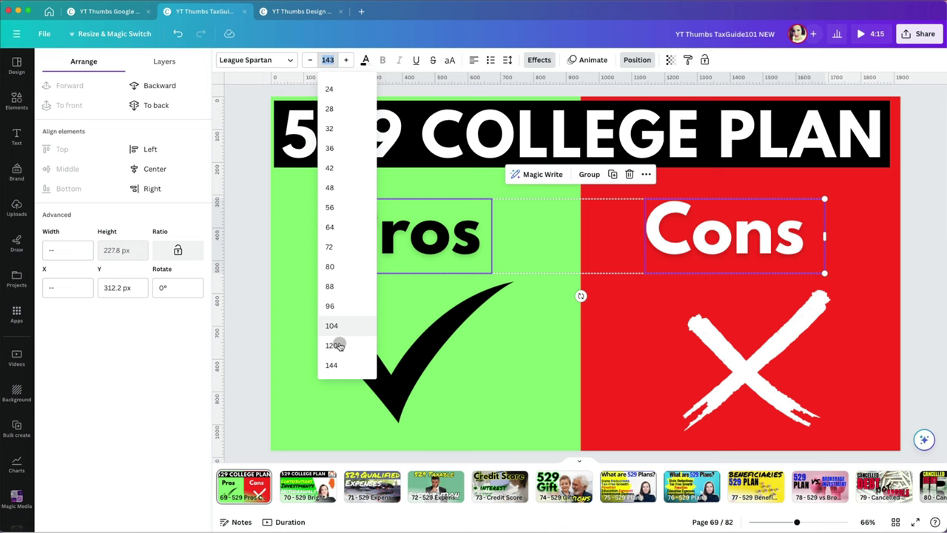
{"action": "type", "text": "165"}
{"action": "key", "text": "Return"}
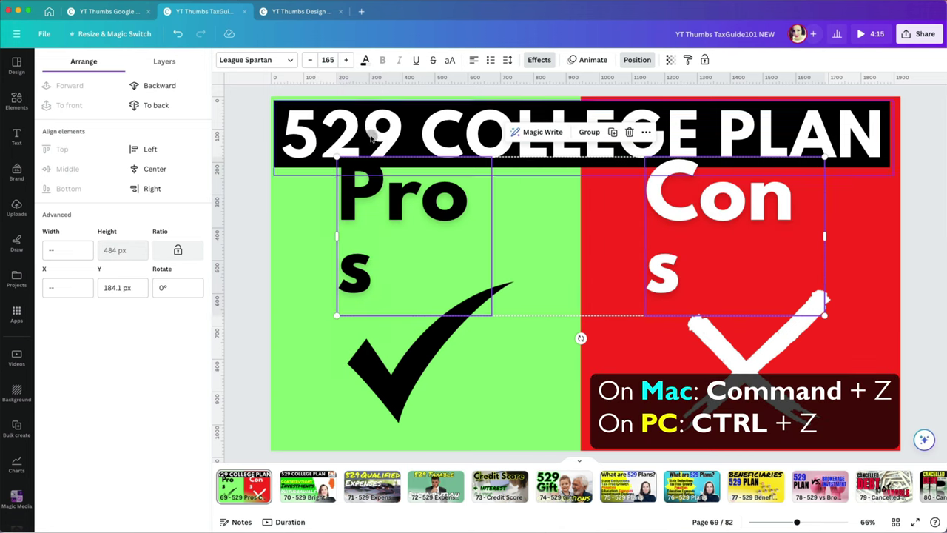
{"action": "left_click_drag", "start_coordinate": [330, 236], "coordinate": [284, 235]}
{"action": "left_click_drag", "start_coordinate": [367, 230], "coordinate": [404, 224]}
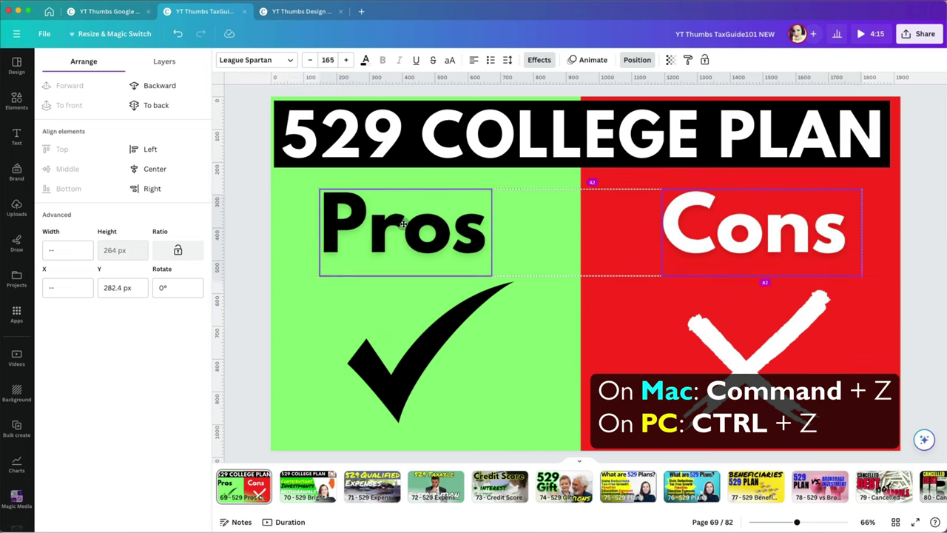
- Change the Pros and Cons font to Permanent Marker
{"action": "left_click", "coordinate": [269, 62]}
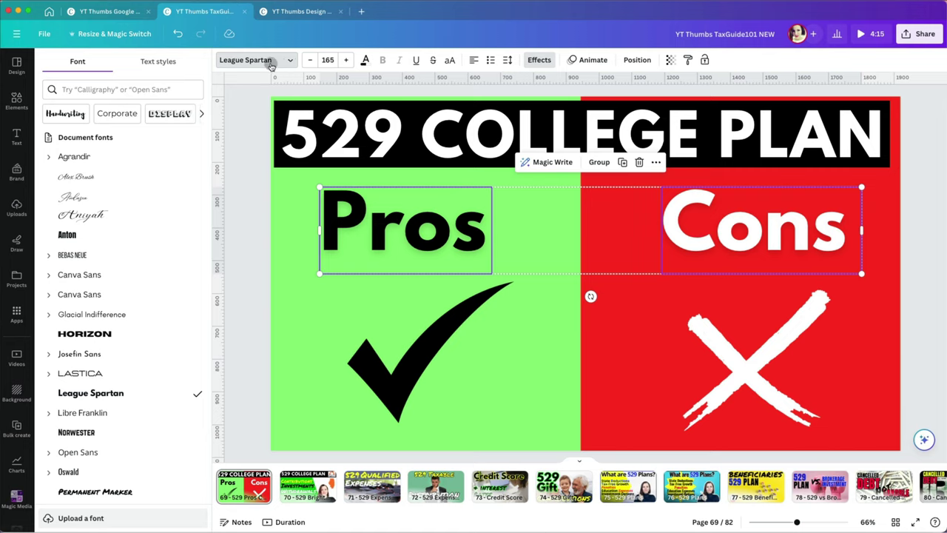
{"action": "left_click", "coordinate": [163, 88]}
{"action": "type", "text": "per"}
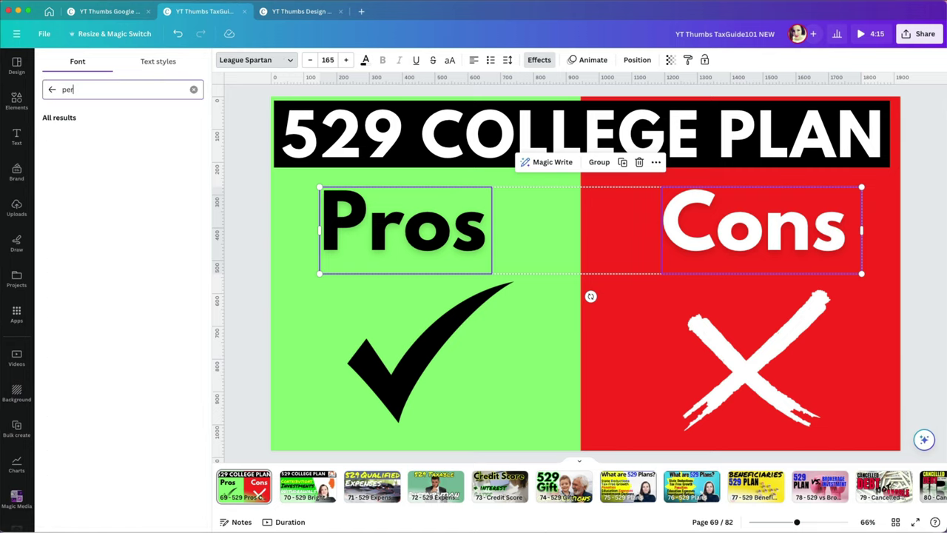
{"action": "type", "text": "m"}
{"action": "left_click", "coordinate": [141, 137]}
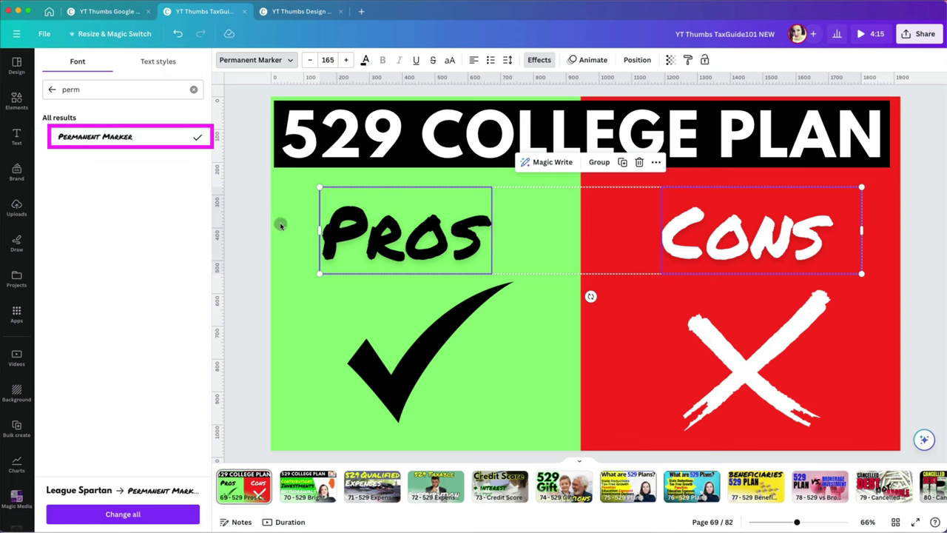
- Shrink the check mark and X together and reposition each beneath its heading
{"action": "left_click", "coordinate": [253, 242]}
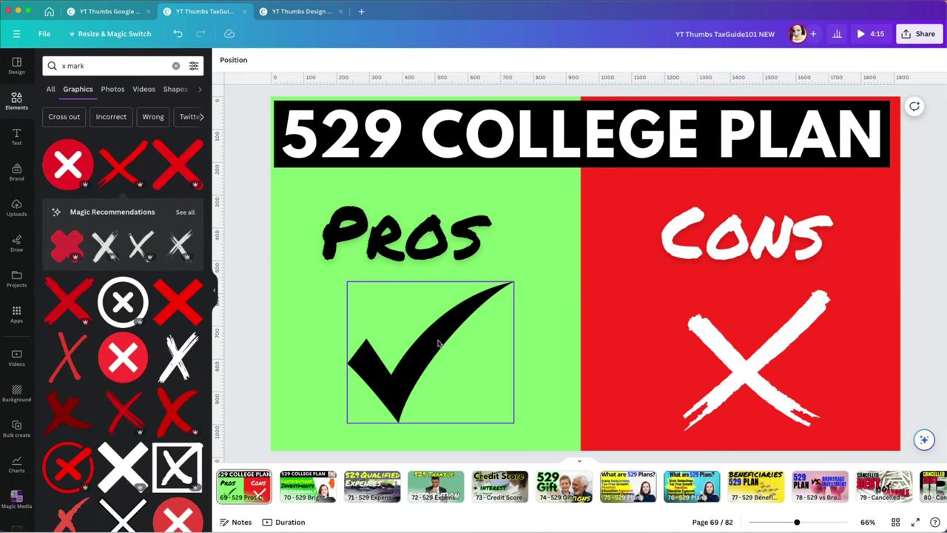
{"action": "left_click_drag", "start_coordinate": [437, 333], "coordinate": [422, 334]}
{"action": "left_click", "coordinate": [817, 294], "text": "shift"}
{"action": "left_click_drag", "start_coordinate": [831, 282], "coordinate": [767, 302]}
{"action": "left_click_drag", "start_coordinate": [703, 356], "coordinate": [750, 356]}
{"action": "left_click_drag", "start_coordinate": [421, 358], "coordinate": [400, 356]}
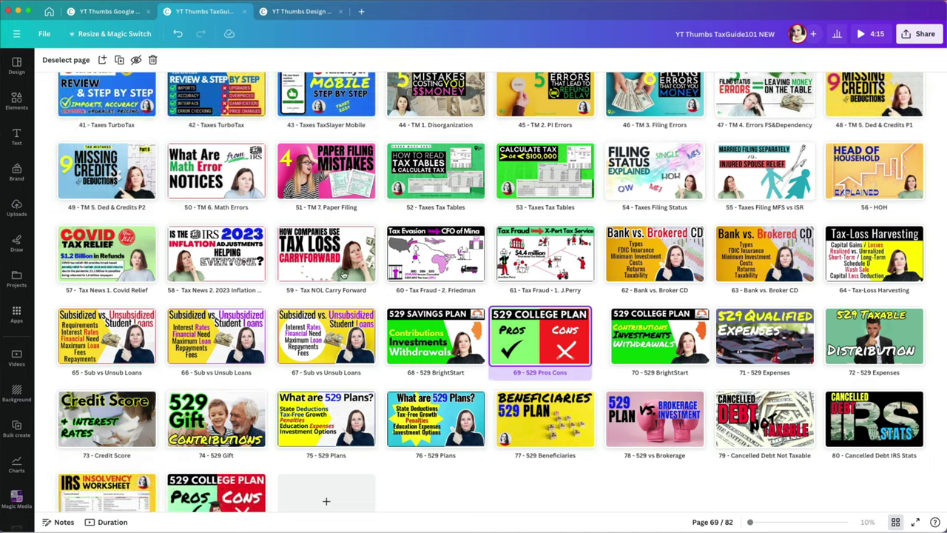
- Copy the woman photo from page 59 and paste it onto the 529 College Plan page
{"action": "double_click", "coordinate": [342, 275]}
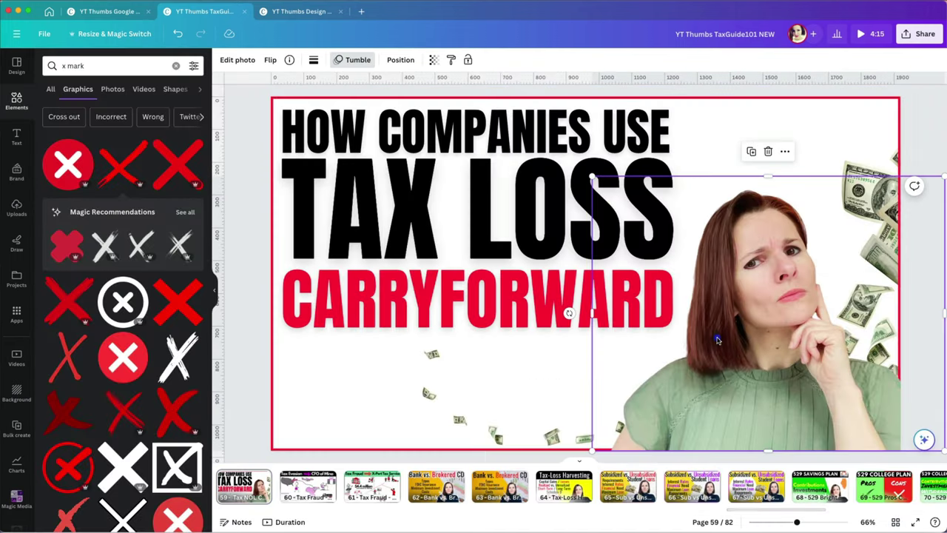
{"action": "key", "text": "super+c"}
{"action": "left_click", "coordinate": [884, 487]}
{"action": "key", "text": "super+v"}
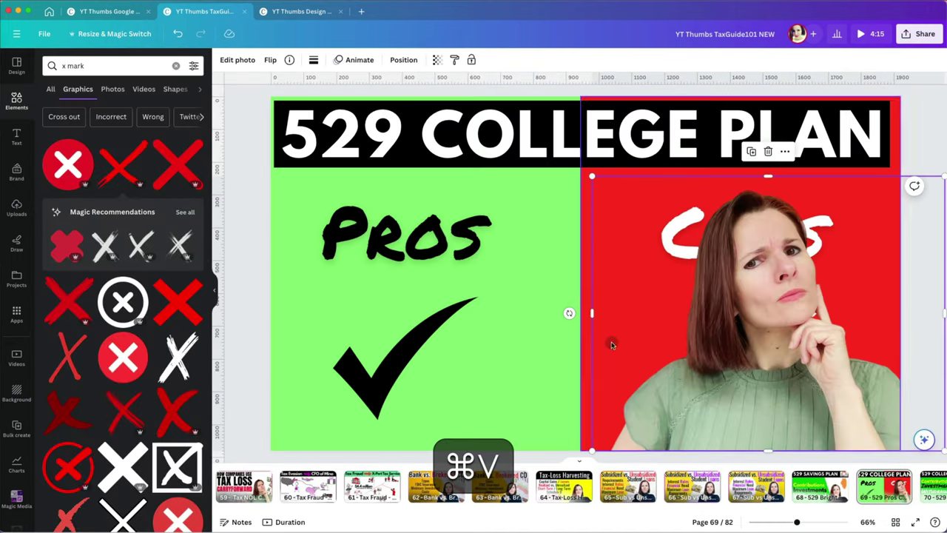
- Scale the photo down and centre it low on the green/red split
{"action": "left_click_drag", "start_coordinate": [581, 370], "coordinate": [538, 370]}
{"action": "left_click_drag", "start_coordinate": [790, 164], "coordinate": [697, 254]}
{"action": "left_click_drag", "start_coordinate": [562, 348], "coordinate": [572, 339]}
{"action": "left_click", "coordinate": [241, 60]}
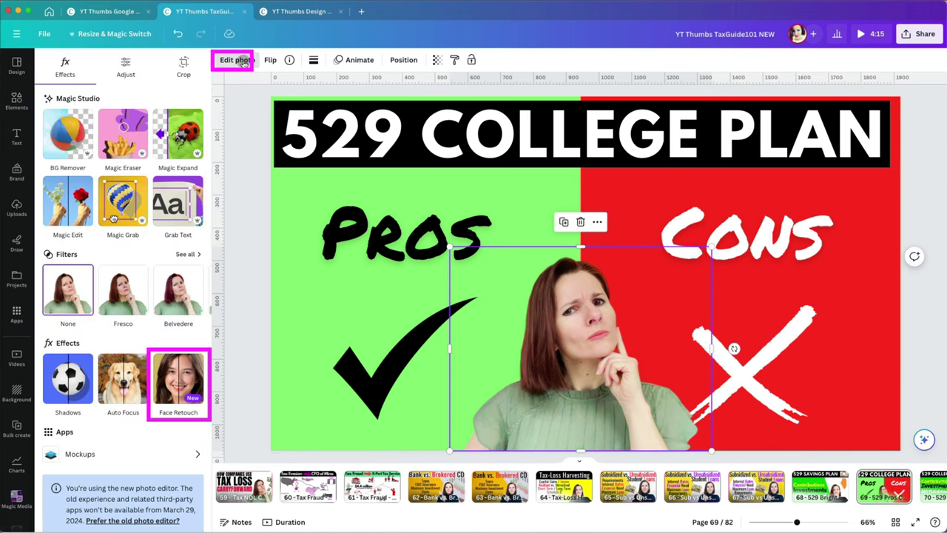
- Try Face Retouch, back out, and start Magic Edit on the portrait
{"action": "left_click", "coordinate": [181, 381]}
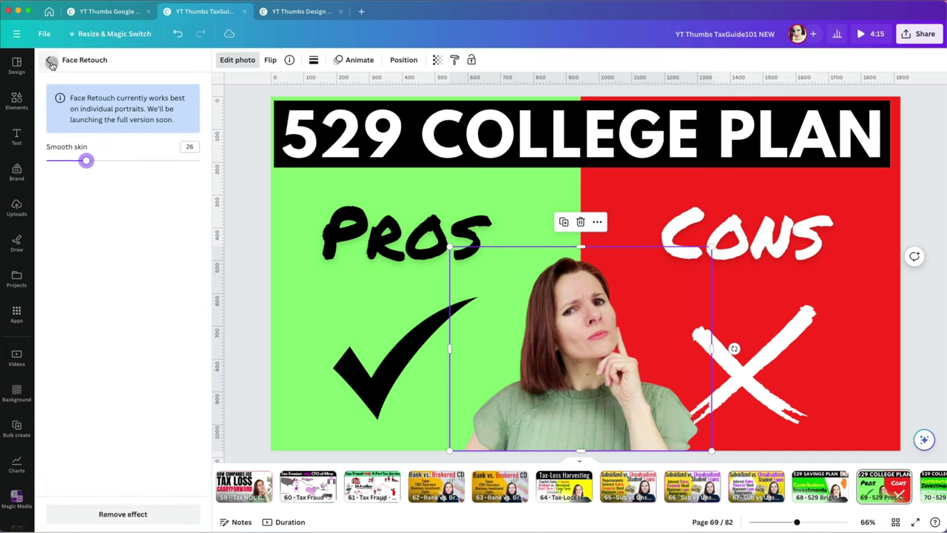
{"action": "left_click", "coordinate": [50, 62]}
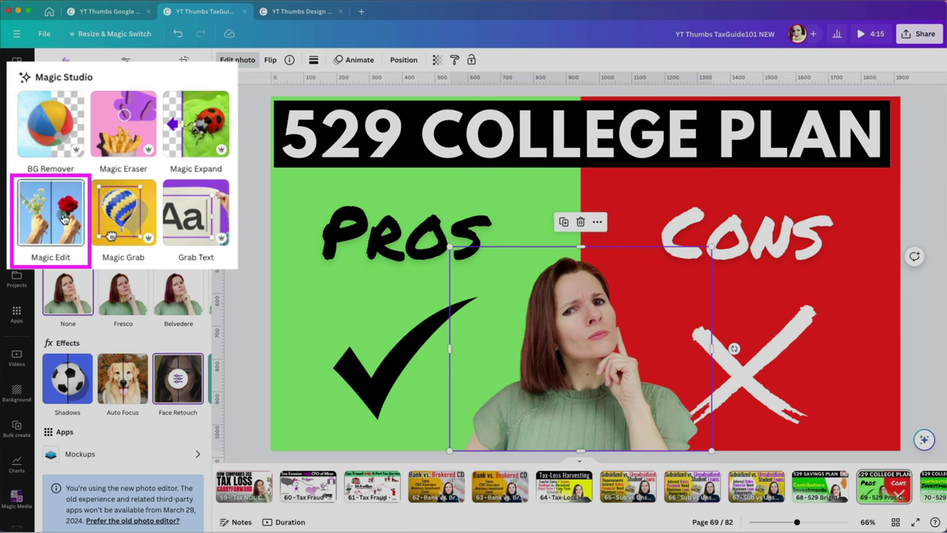
{"action": "left_click", "coordinate": [64, 220]}
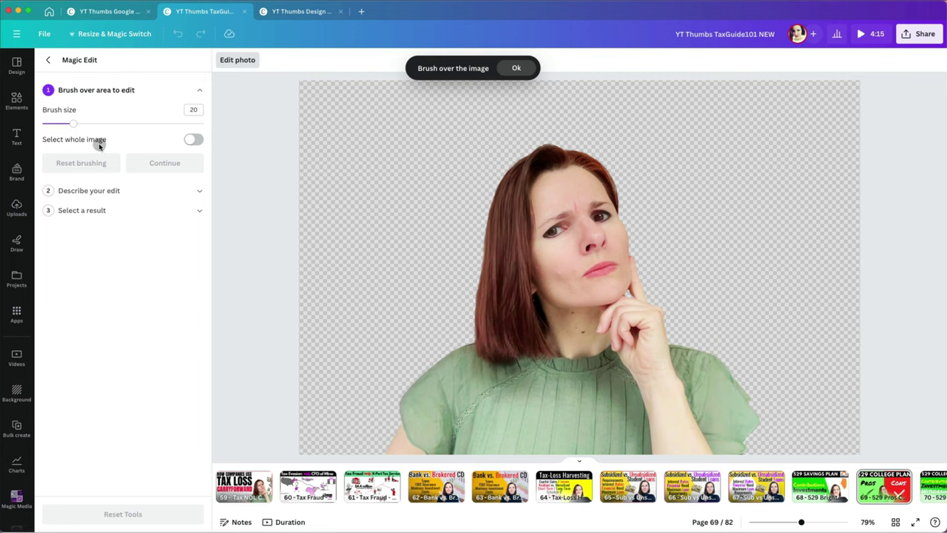
- Brush over the woman's whole green top, adjusting brush size and undoing a stray stroke
{"action": "left_click_drag", "start_coordinate": [76, 129], "coordinate": [84, 131]}
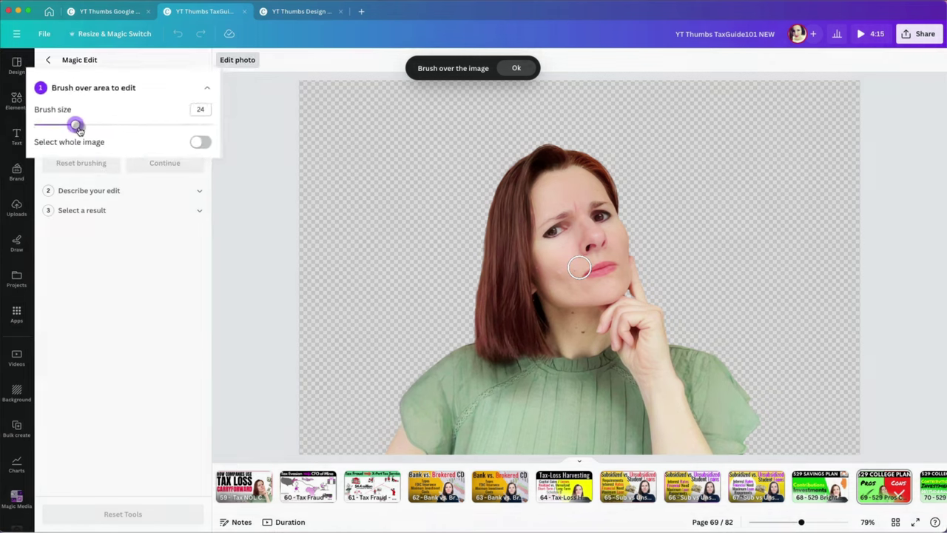
{"action": "mouse_move", "coordinate": [467, 355]}
{"action": "left_mouse_down"}
{"action": "mouse_move", "coordinate": [436, 375]}
{"action": "mouse_move", "coordinate": [412, 421]}
{"action": "mouse_move", "coordinate": [429, 440]}
{"action": "mouse_move", "coordinate": [630, 446]}
{"action": "mouse_move", "coordinate": [638, 424]}
{"action": "mouse_move", "coordinate": [611, 364]}
{"action": "mouse_move", "coordinate": [537, 361]}
{"action": "mouse_move", "coordinate": [487, 367]}
{"action": "mouse_move", "coordinate": [433, 426]}
{"action": "mouse_move", "coordinate": [484, 421]}
{"action": "mouse_move", "coordinate": [602, 384]}
{"action": "mouse_move", "coordinate": [622, 411]}
{"action": "left_mouse_up"}
{"action": "left_click_drag", "start_coordinate": [79, 123], "coordinate": [72, 123]}
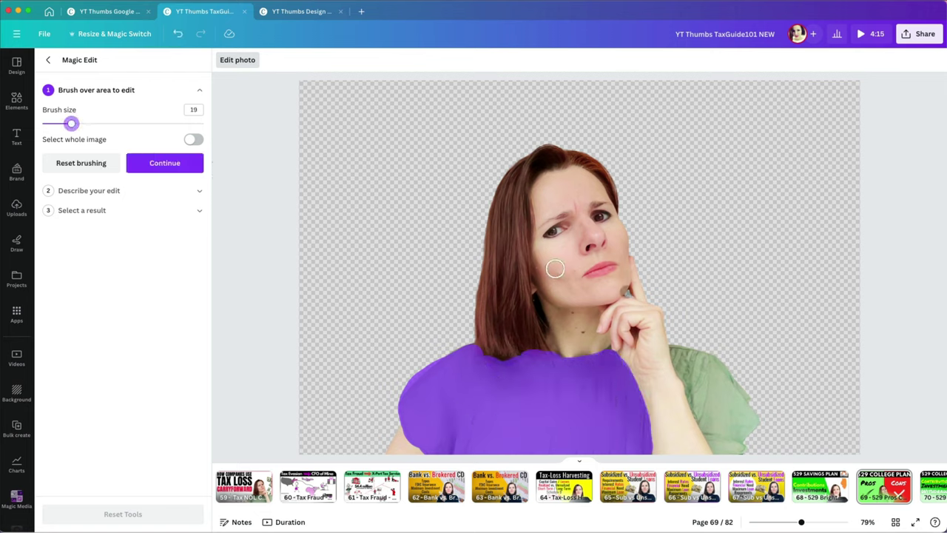
{"action": "mouse_move", "coordinate": [678, 349]}
{"action": "left_mouse_down"}
{"action": "mouse_move", "coordinate": [722, 446]}
{"action": "mouse_move", "coordinate": [736, 442]}
{"action": "mouse_move", "coordinate": [745, 409]}
{"action": "mouse_move", "coordinate": [702, 360]}
{"action": "mouse_move", "coordinate": [681, 352]}
{"action": "mouse_move", "coordinate": [703, 408]}
{"action": "mouse_move", "coordinate": [724, 415]}
{"action": "mouse_move", "coordinate": [707, 385]}
{"action": "left_mouse_up"}
{"action": "key", "text": "super+z"}
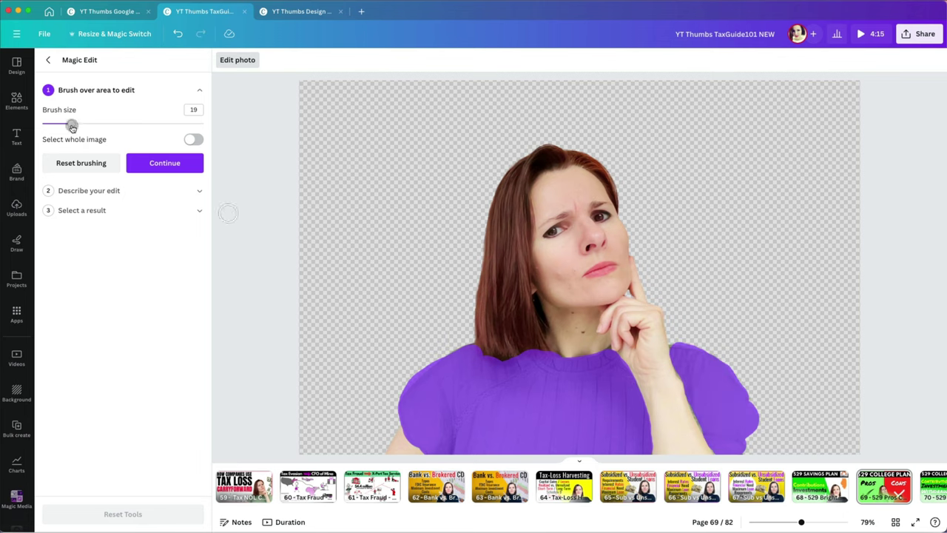
{"action": "left_click_drag", "start_coordinate": [72, 122], "coordinate": [50, 124]}
{"action": "key", "text": "super+0"}
{"action": "key", "text": "super+minus"}
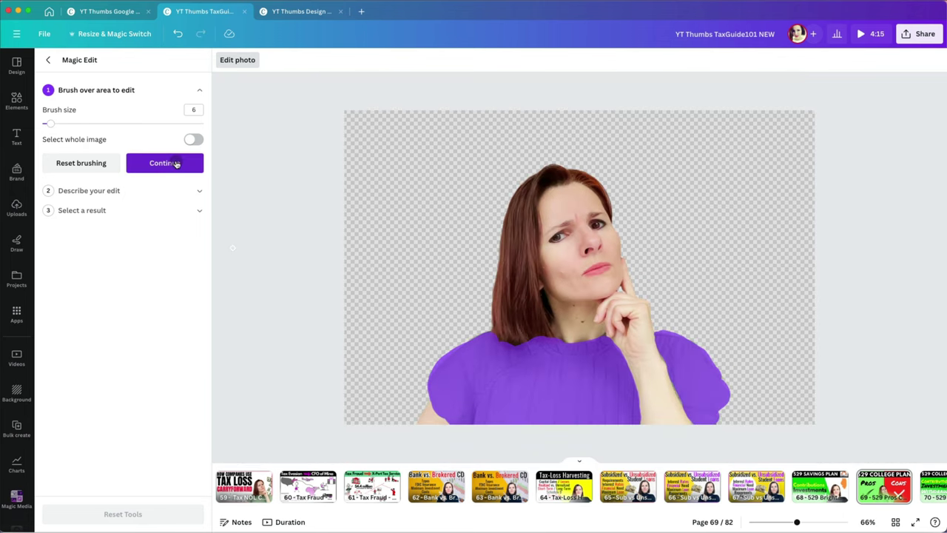
- Generate Magic Edit results for 'money shirt', then 'shirt with money symbols'
{"action": "left_click", "coordinate": [176, 164]}
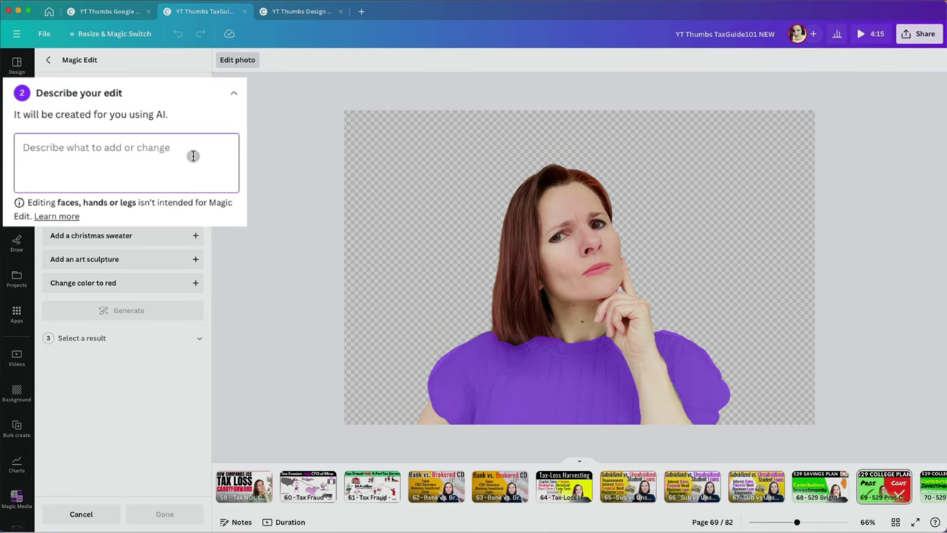
{"action": "type", "text": "money shirt"}
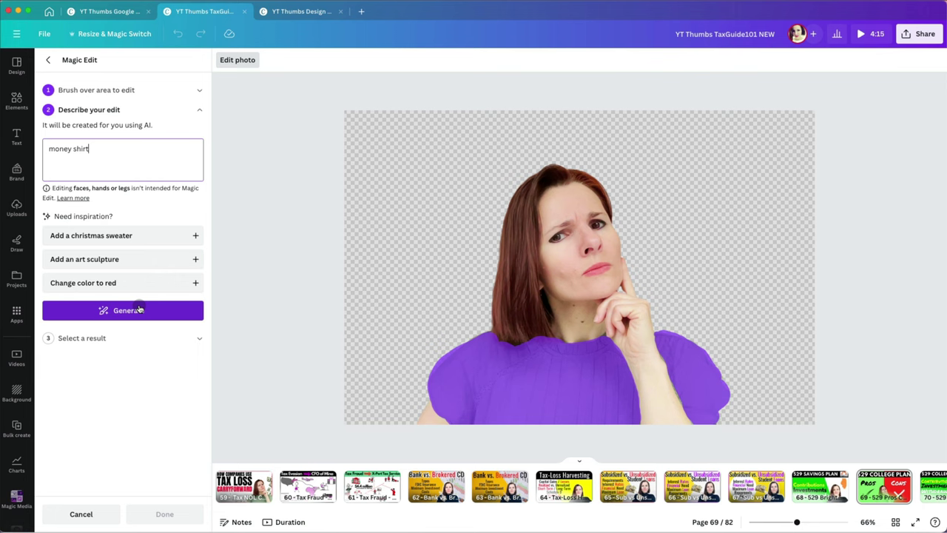
{"action": "left_click", "coordinate": [140, 310]}
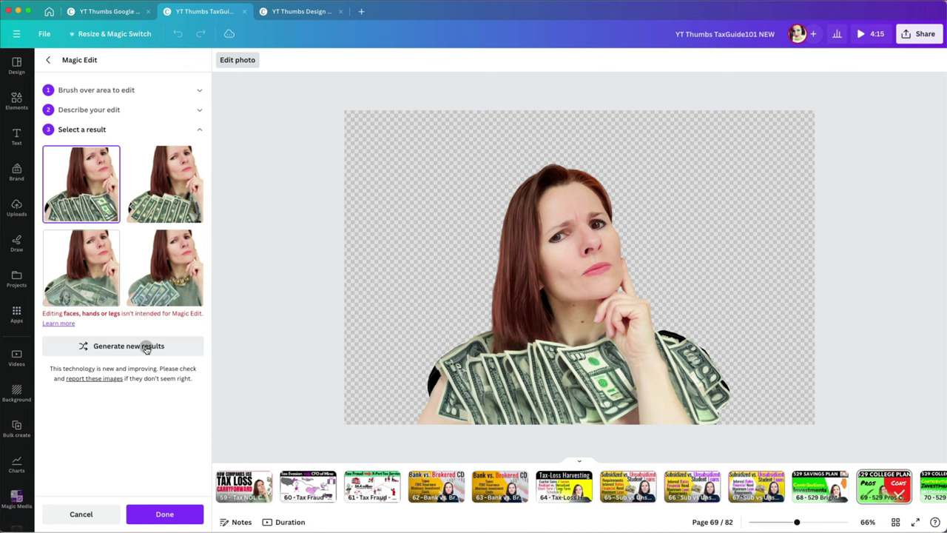
{"action": "left_click", "coordinate": [146, 346]}
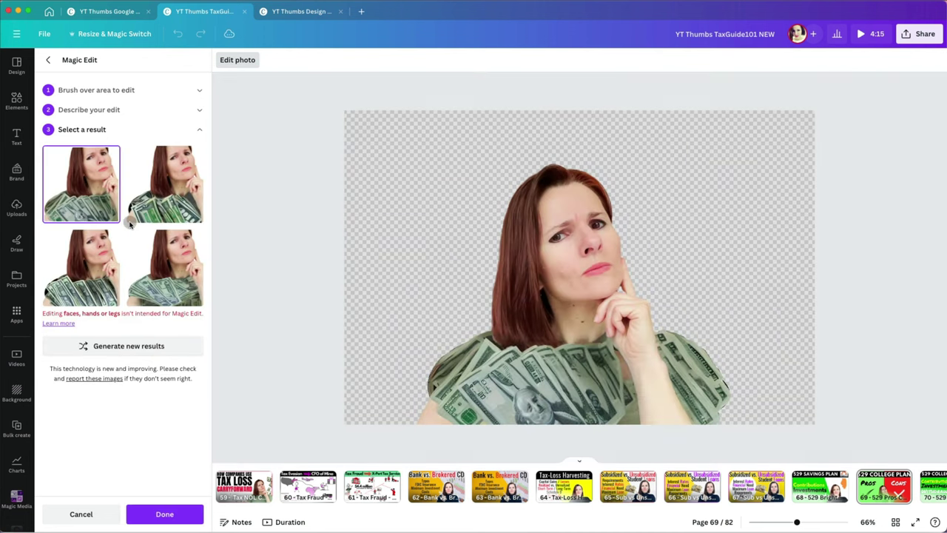
{"action": "left_click", "coordinate": [115, 115]}
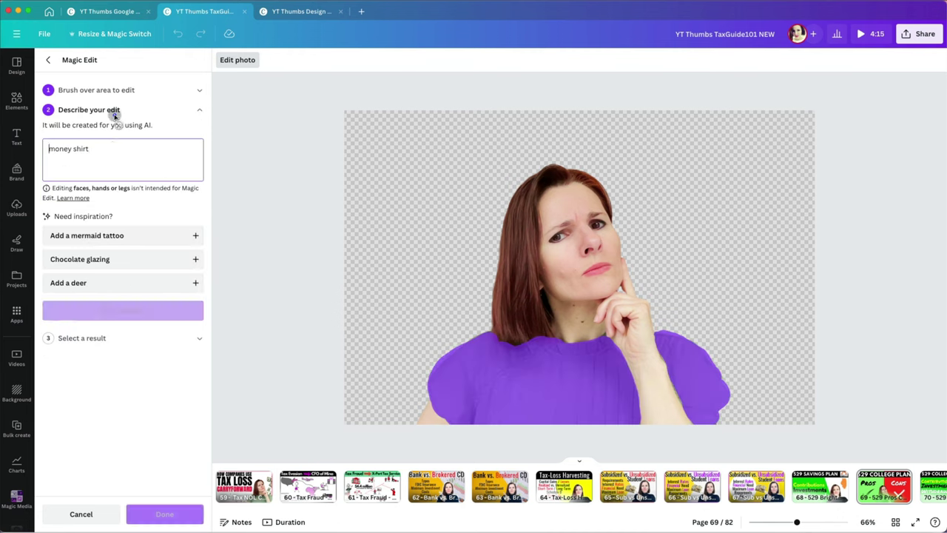
{"action": "key", "text": "super+a"}
{"action": "type", "text": "shirt with money sym"}
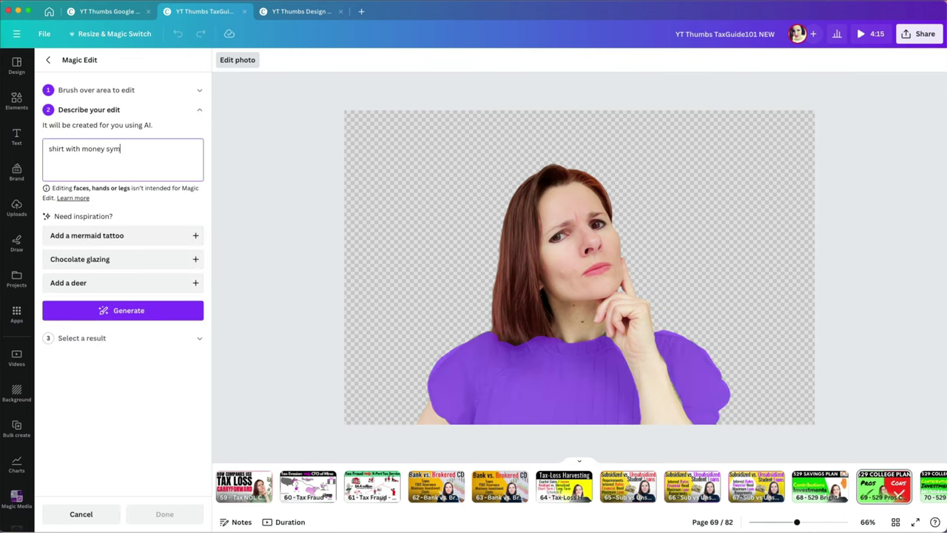
{"action": "type", "text": "bols"}
{"action": "left_click", "coordinate": [123, 310]}
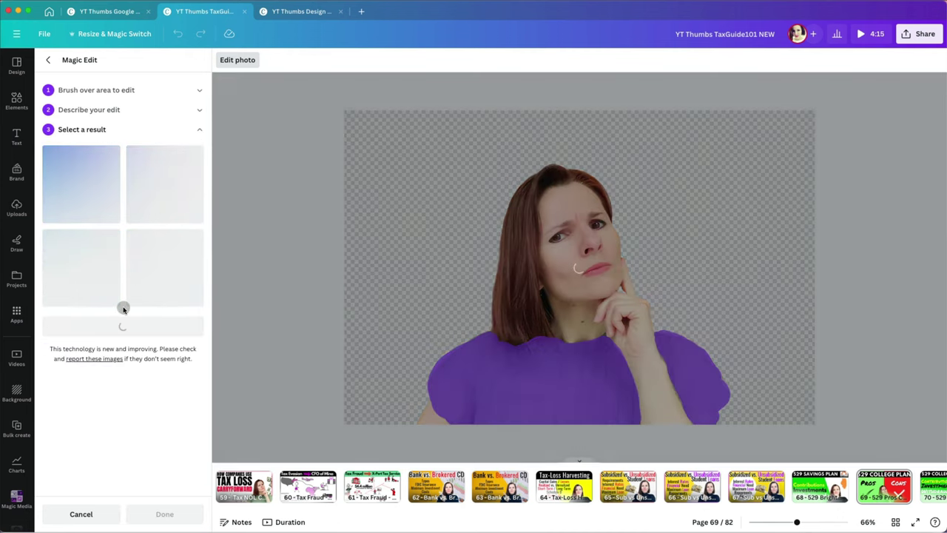
- Regenerate with 'button down work shirt' and apply the plaid shirt result
{"action": "left_click", "coordinate": [105, 115]}
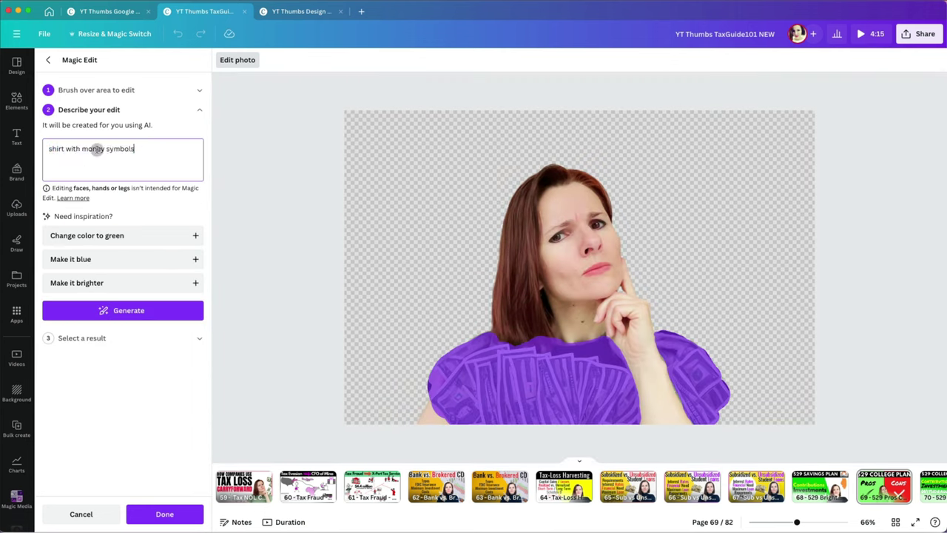
{"action": "key", "text": "super+a"}
{"action": "type", "text": "work"}
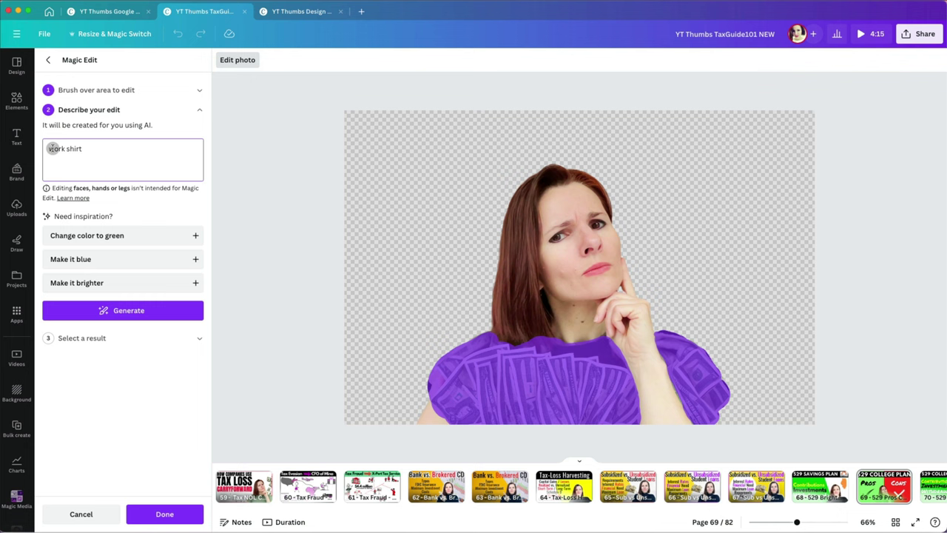
{"action": "left_click", "coordinate": [48, 148]}
{"action": "type", "text": "button down"}
{"action": "left_click", "coordinate": [101, 306]}
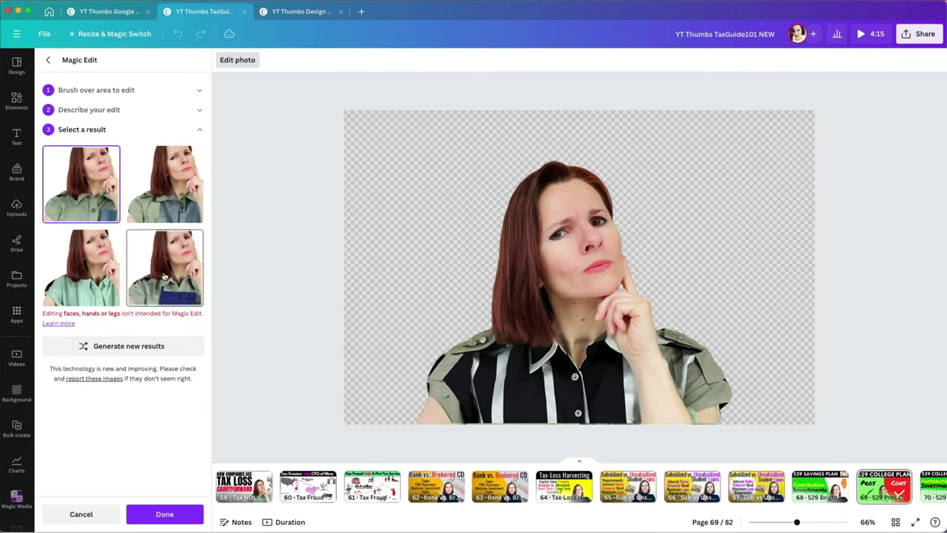
{"action": "left_click", "coordinate": [126, 346]}
{"action": "left_click", "coordinate": [132, 289]}
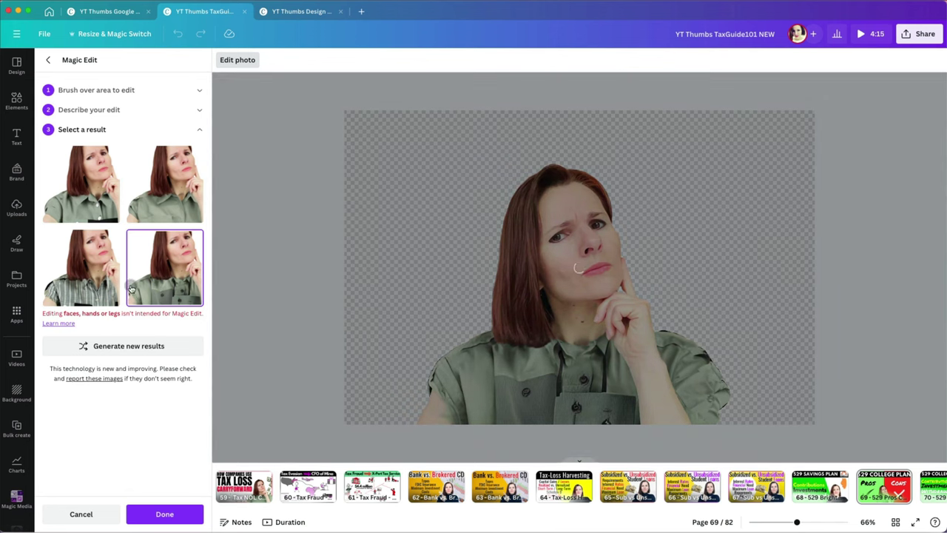
{"action": "left_click", "coordinate": [99, 295]}
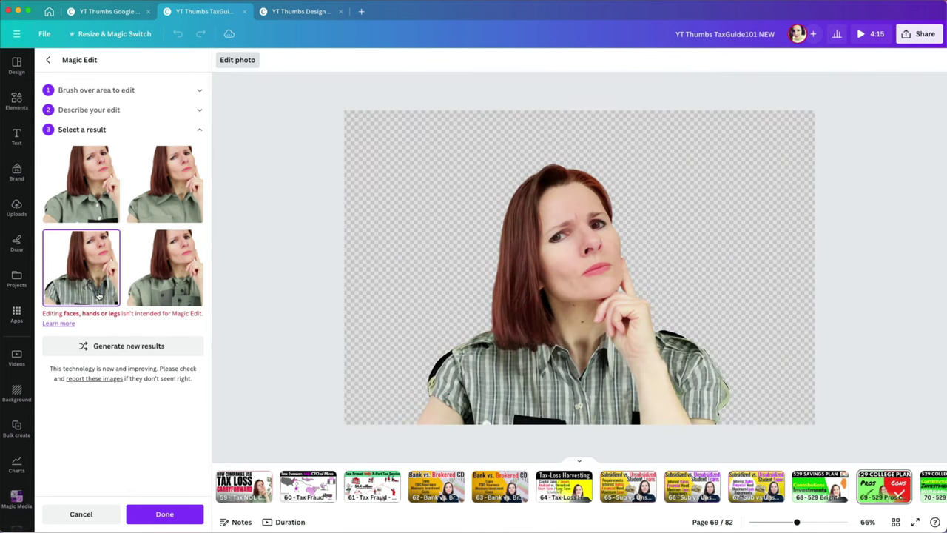
{"action": "left_click", "coordinate": [166, 513]}
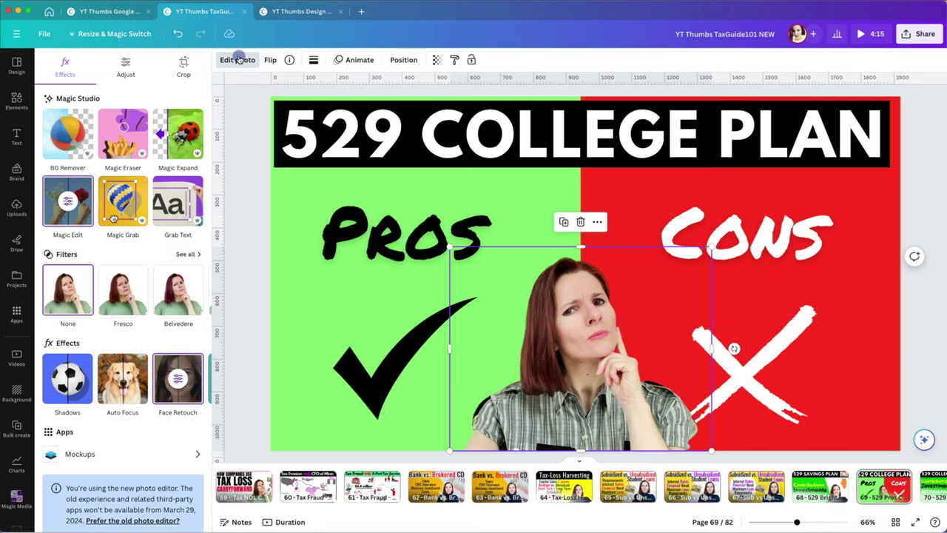
- Add a #ffffff Outline shadow at size 23 to the cut-out photo, then nudge it down slightly
{"action": "left_click", "coordinate": [67, 388]}
{"action": "left_click", "coordinate": [176, 173]}
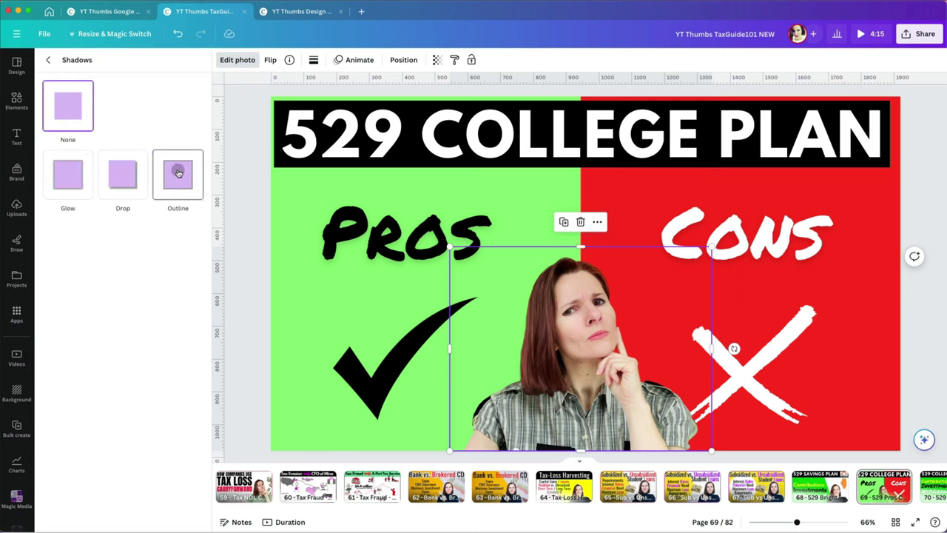
{"action": "left_click", "coordinate": [196, 357]}
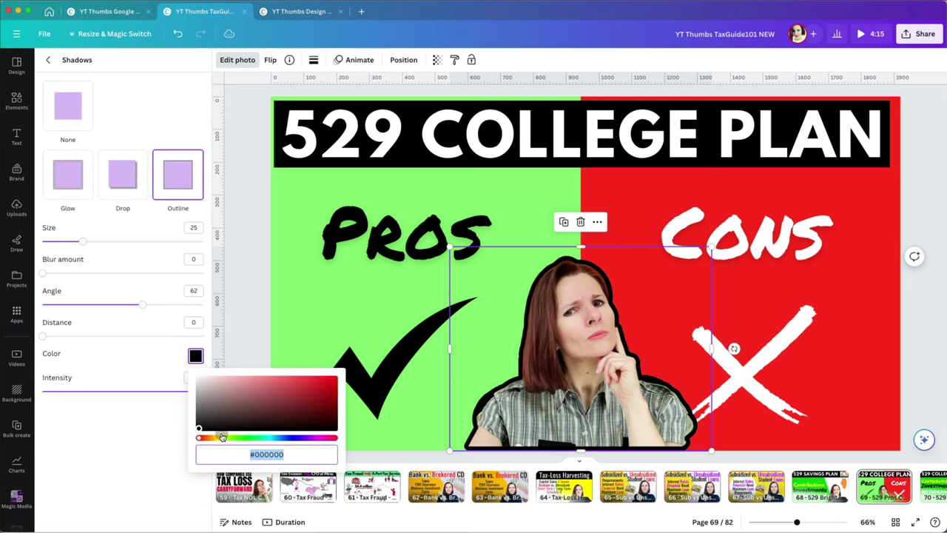
{"action": "type", "text": "ffffff"}
{"action": "left_click", "coordinate": [157, 420]}
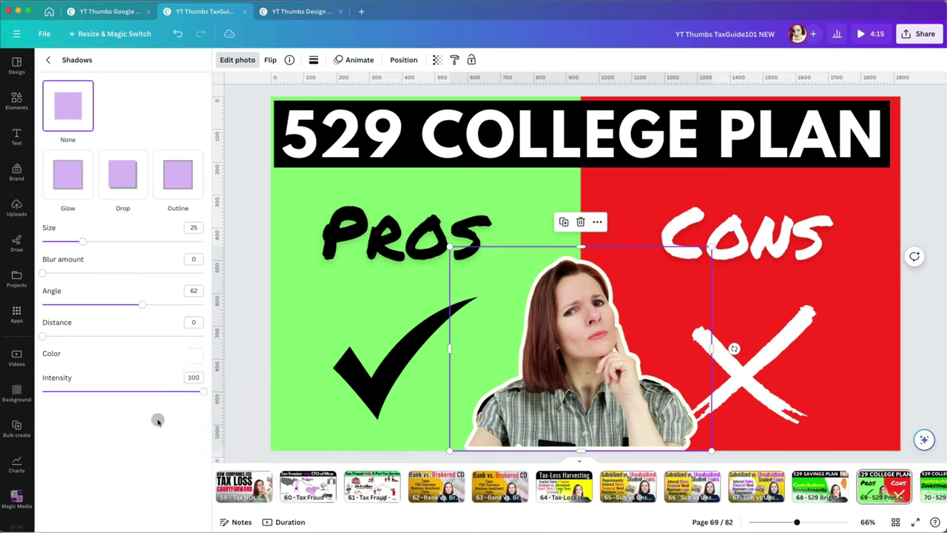
{"action": "mouse_move", "coordinate": [142, 304]}
{"action": "left_mouse_down"}
{"action": "mouse_move", "coordinate": [110, 303]}
{"action": "mouse_move", "coordinate": [139, 304]}
{"action": "left_mouse_up"}
{"action": "mouse_move", "coordinate": [82, 241]}
{"action": "left_mouse_down"}
{"action": "mouse_move", "coordinate": [123, 239]}
{"action": "mouse_move", "coordinate": [79, 241]}
{"action": "left_mouse_up"}
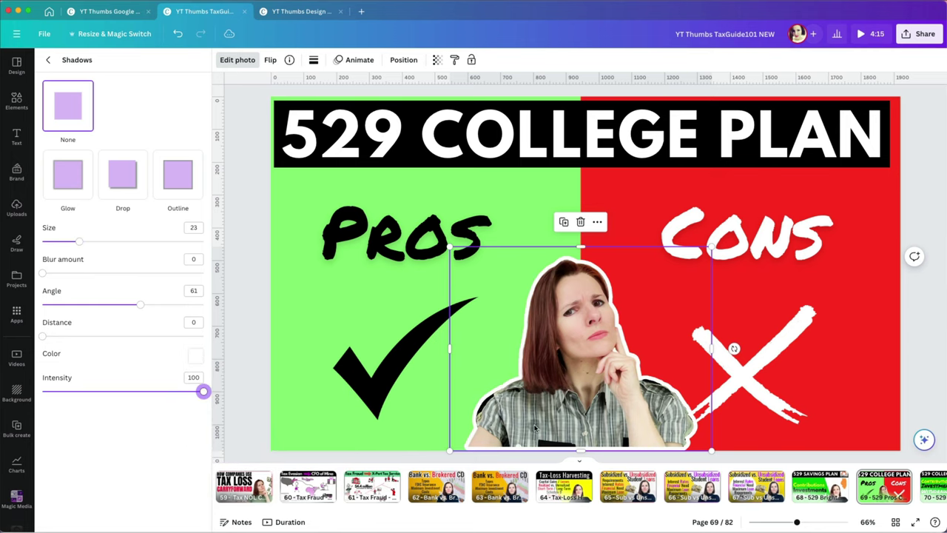
{"action": "left_click_drag", "start_coordinate": [535, 428], "coordinate": [535, 431]}
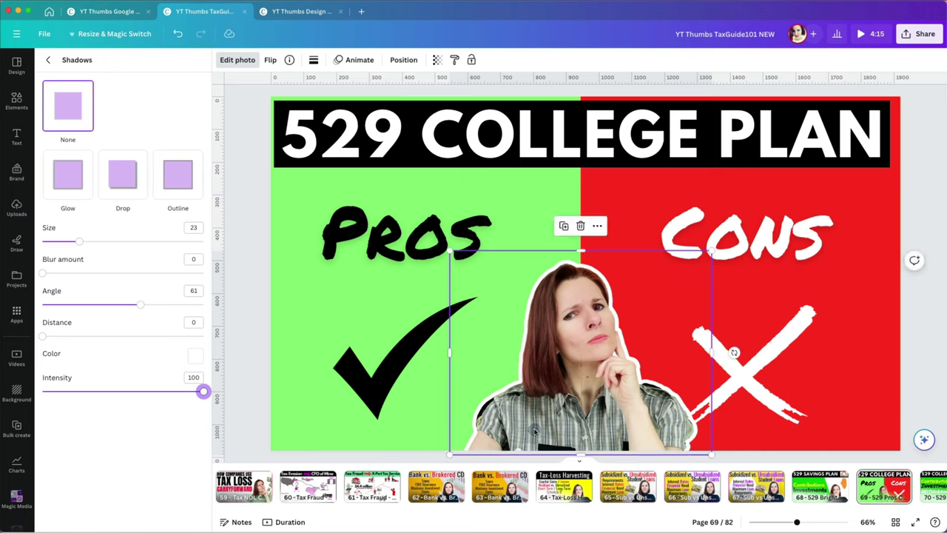
- Search Elements for 'graduate hat' and add the navy graduation cap to the design
{"action": "left_click", "coordinate": [16, 101]}
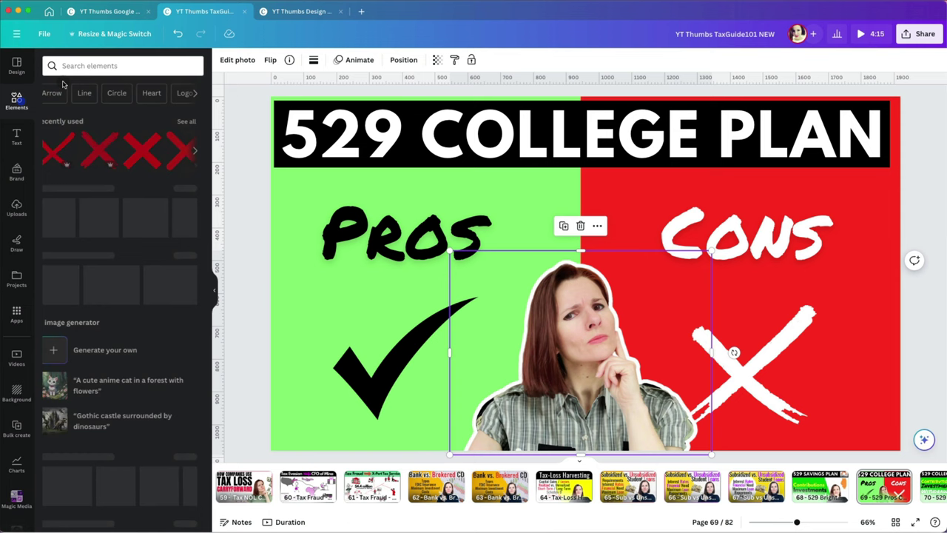
{"action": "left_click", "coordinate": [111, 65]}
{"action": "type", "text": "graduate hat"}
{"action": "key", "text": "Return"}
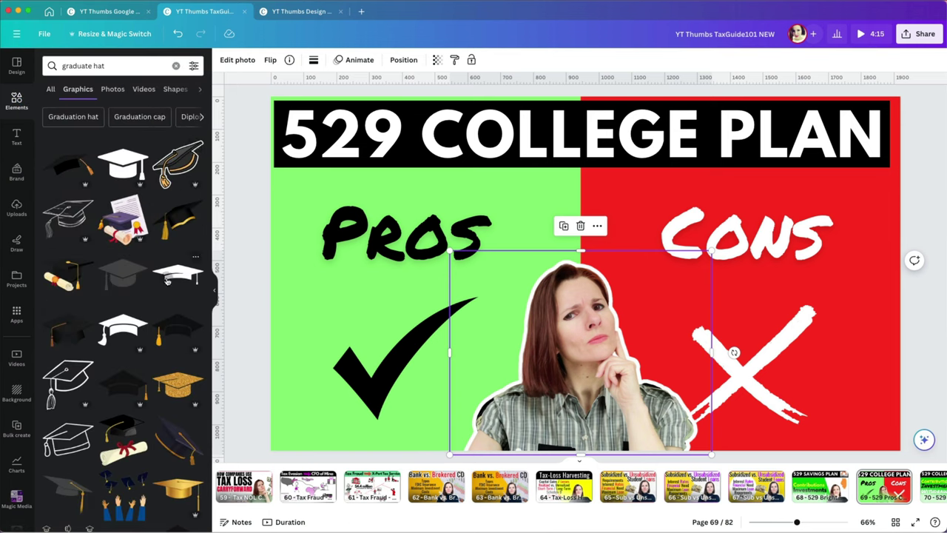
{"action": "scroll", "coordinate": [168, 280], "scroll_direction": "down", "scroll_amount": 10}
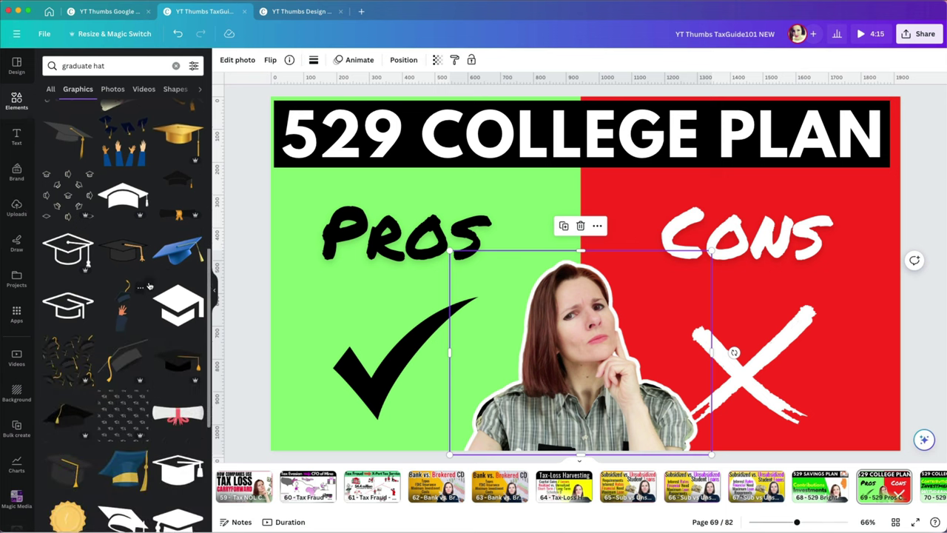
{"action": "scroll", "coordinate": [149, 286], "scroll_direction": "down", "scroll_amount": 8}
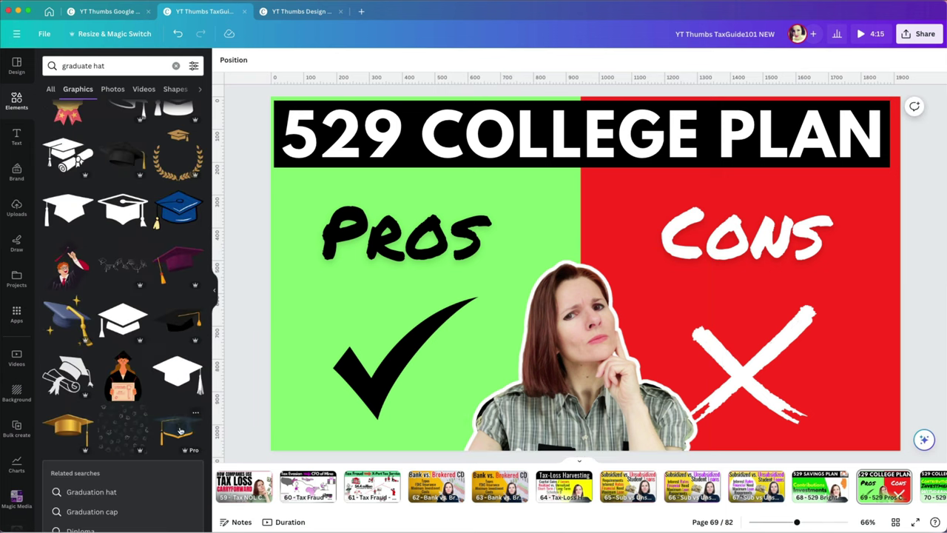
{"action": "left_click", "coordinate": [180, 436]}
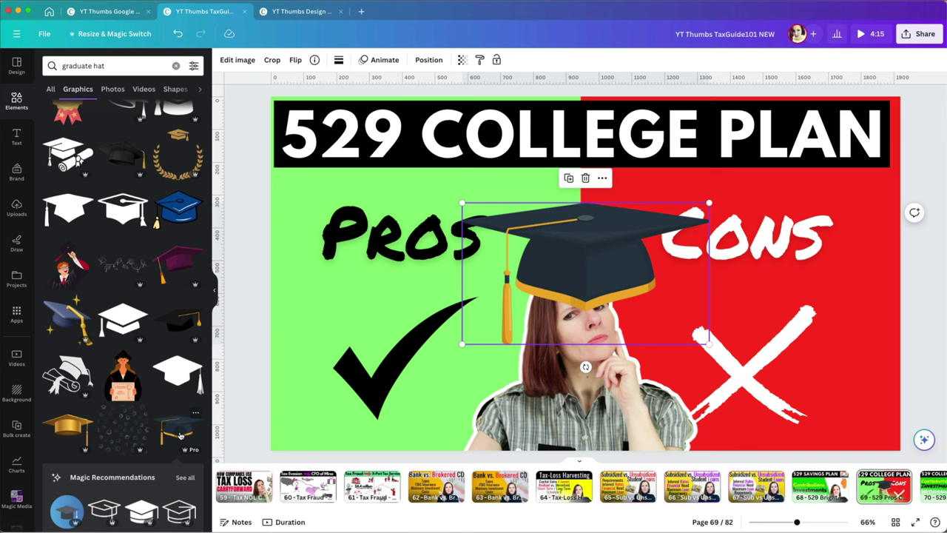
{"action": "left_click", "coordinate": [198, 414]}
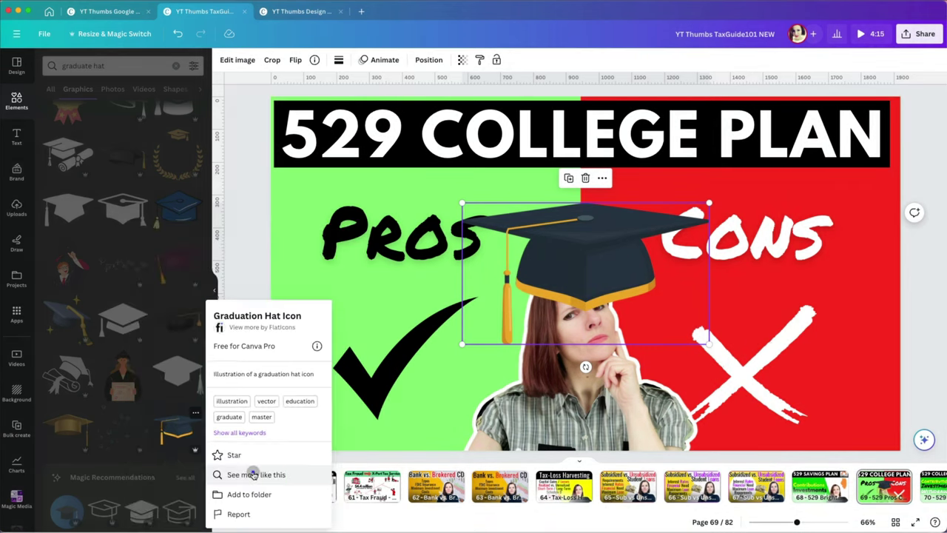
{"action": "left_click", "coordinate": [255, 458]}
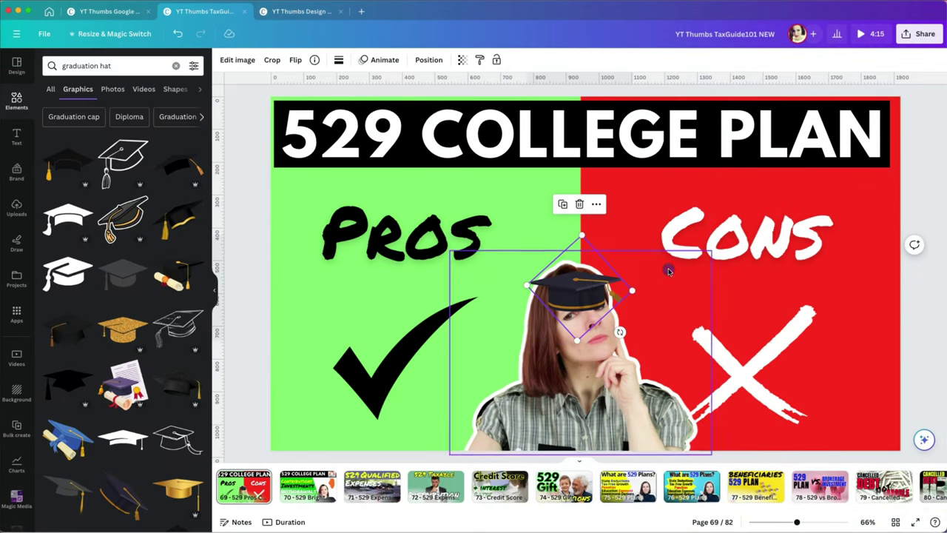
- Shrink, tilt and place the graduation cap on top of the woman's head
{"action": "left_click_drag", "start_coordinate": [668, 269], "coordinate": [643, 237]}
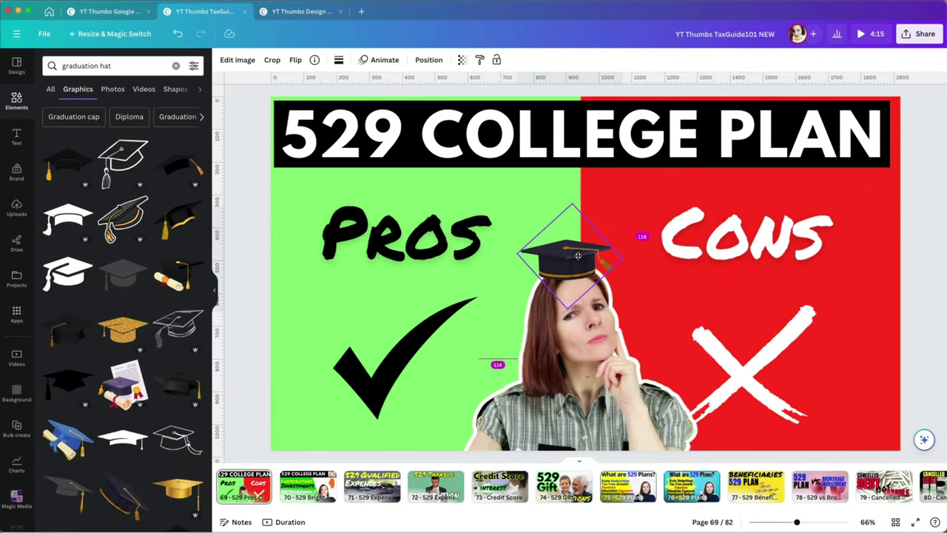
{"action": "left_click_drag", "start_coordinate": [571, 255], "coordinate": [518, 311]}
{"action": "left_click_drag", "start_coordinate": [626, 244], "coordinate": [641, 258]}
{"action": "scroll", "coordinate": [641, 259], "scroll_direction": "up", "scroll_amount": 5}
{"action": "scroll", "coordinate": [641, 258], "scroll_direction": "down", "scroll_amount": 6}
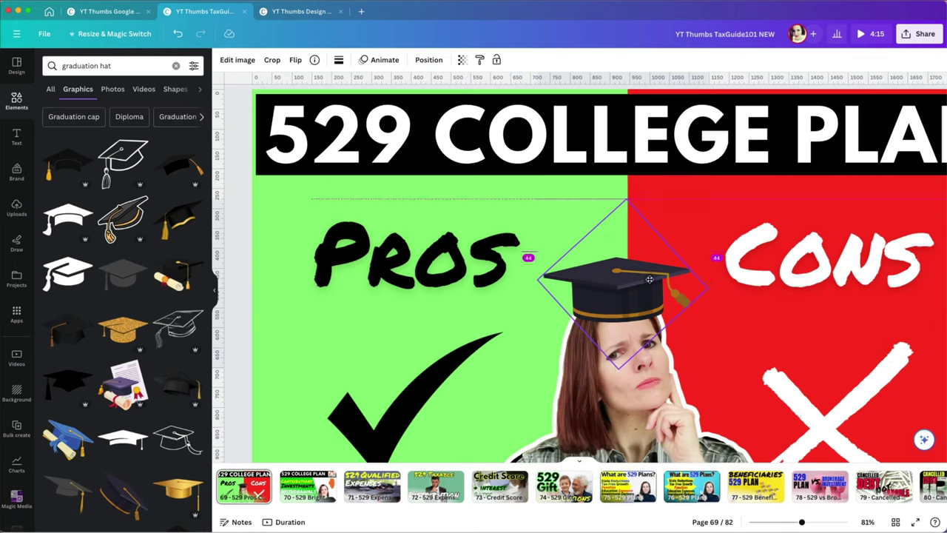
{"action": "left_click_drag", "start_coordinate": [719, 259], "coordinate": [693, 292]}
{"action": "left_click_drag", "start_coordinate": [672, 342], "coordinate": [675, 341]}
{"action": "left_click_drag", "start_coordinate": [627, 312], "coordinate": [625, 309]}
{"action": "scroll", "coordinate": [625, 310], "scroll_direction": "down", "scroll_amount": 5}
{"action": "left_click", "coordinate": [720, 413]}
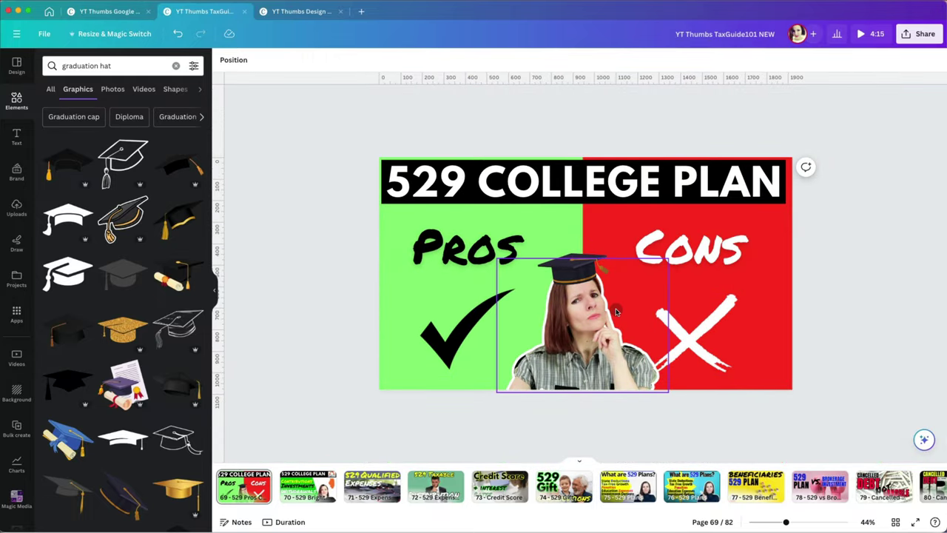
{"action": "scroll", "coordinate": [618, 311], "scroll_direction": "up", "scroll_amount": 4}
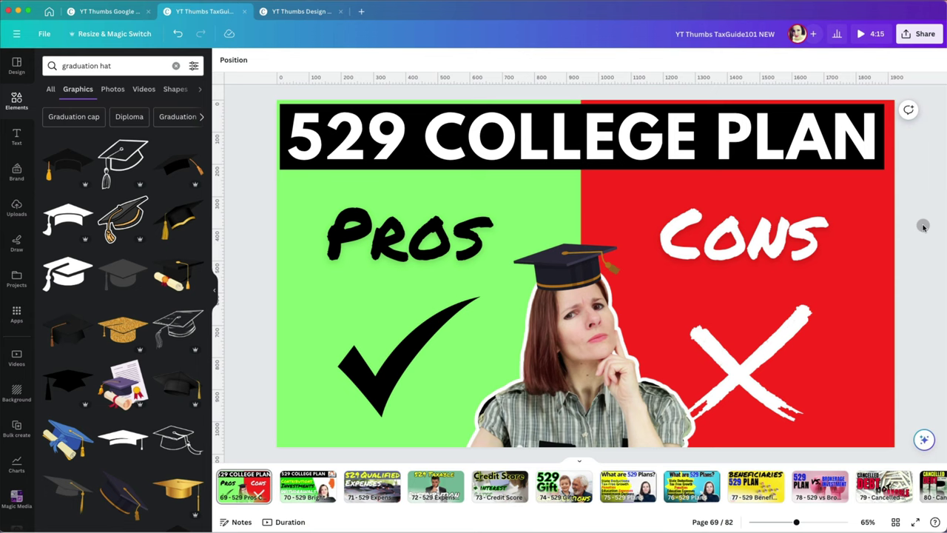
- Enlarge the CONS text box to size 230
{"action": "left_click", "coordinate": [773, 236]}
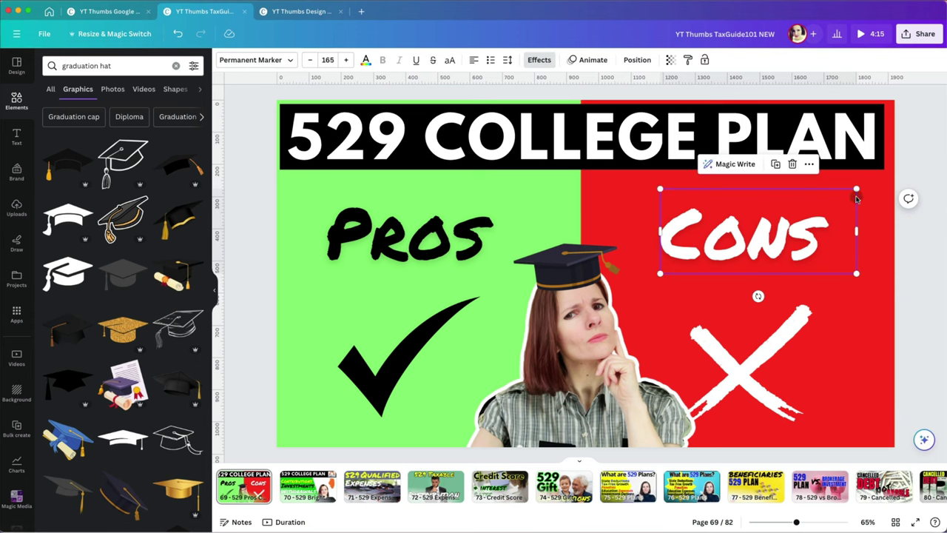
{"action": "left_click_drag", "start_coordinate": [856, 198], "coordinate": [900, 168]}
{"action": "left_click_drag", "start_coordinate": [661, 275], "coordinate": [630, 286]}
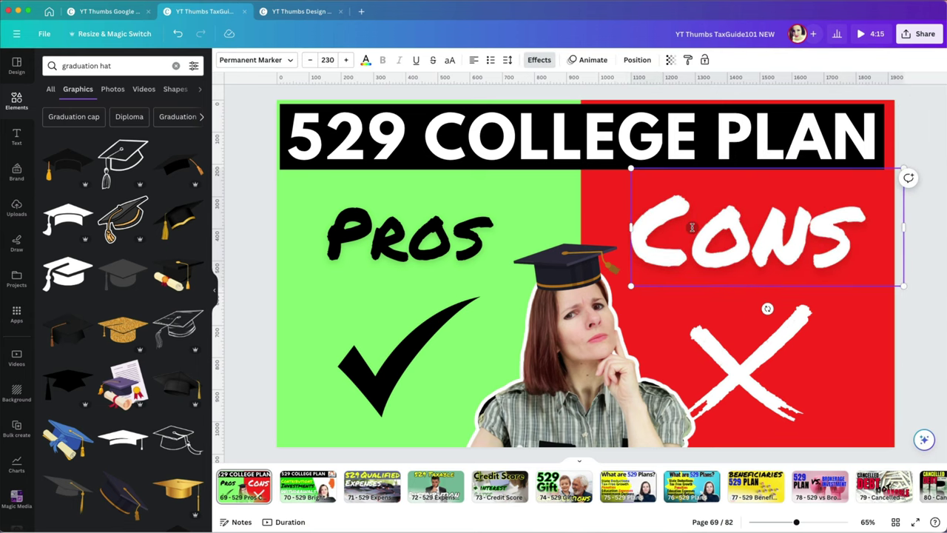
- Copy the CONS style onto PROS, widen and reposition it, and recolour PROS black
{"action": "left_click", "coordinate": [688, 60]}
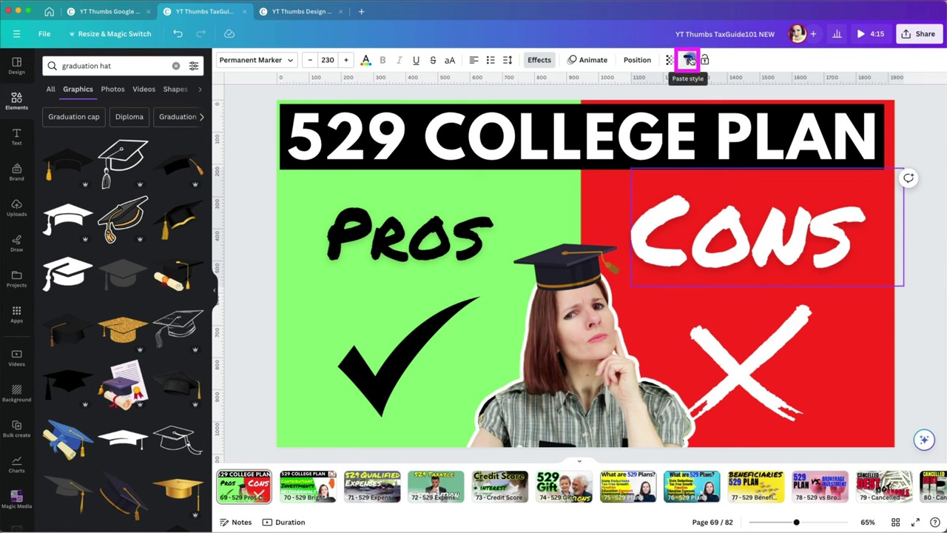
{"action": "left_click", "coordinate": [409, 235]}
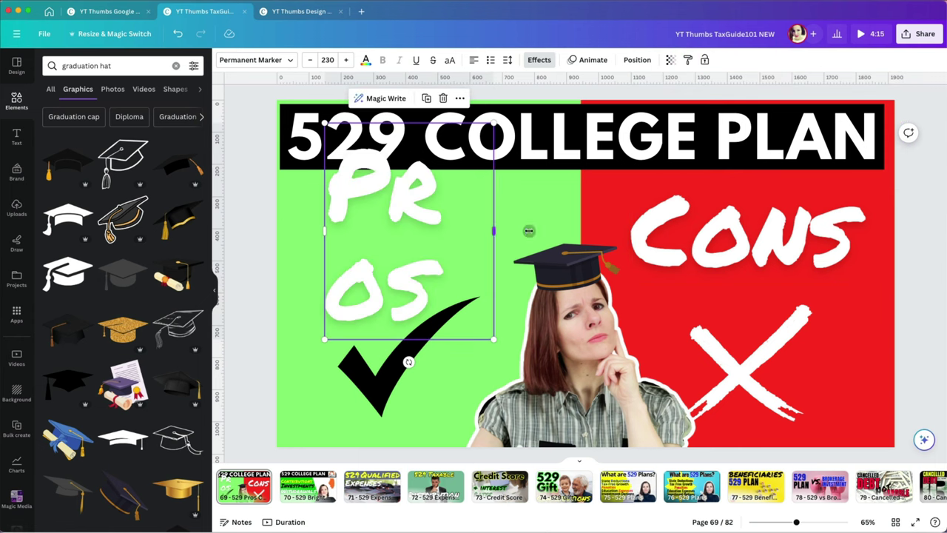
{"action": "left_click_drag", "start_coordinate": [529, 231], "coordinate": [573, 229]}
{"action": "left_click_drag", "start_coordinate": [459, 215], "coordinate": [445, 242]}
{"action": "left_click", "coordinate": [366, 60]}
{"action": "left_click", "coordinate": [78, 118]}
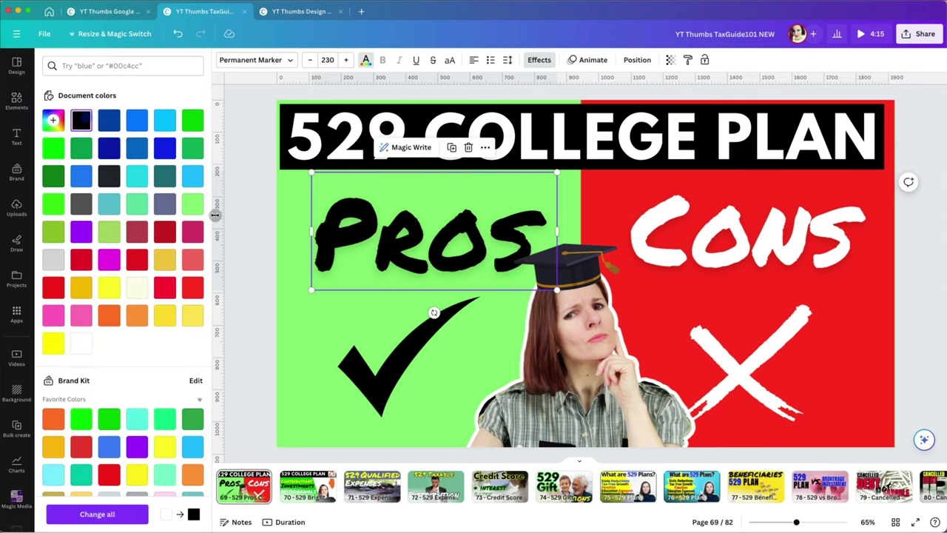
{"action": "left_click", "coordinate": [245, 212]}
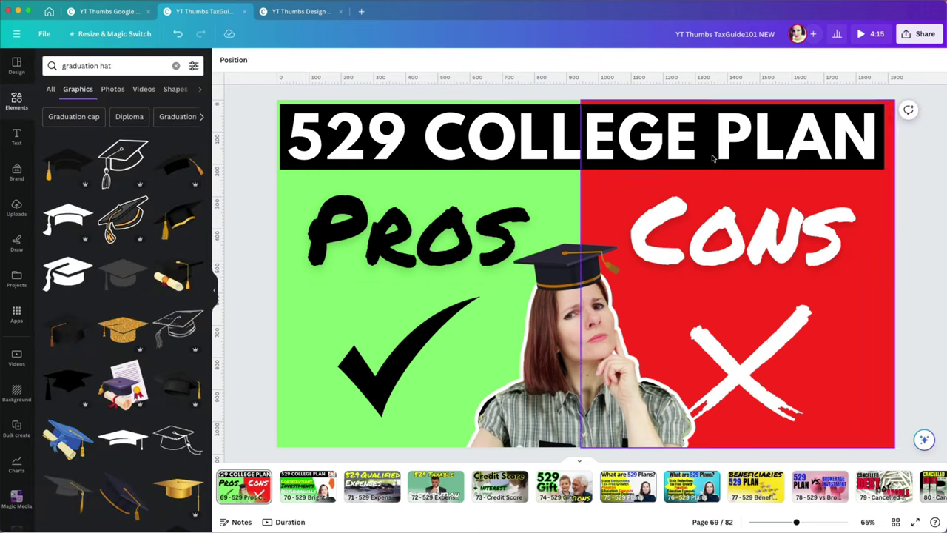
- In Share > Download, select only the current page (Page 69) and PNG as the file type
{"action": "left_click", "coordinate": [925, 37]}
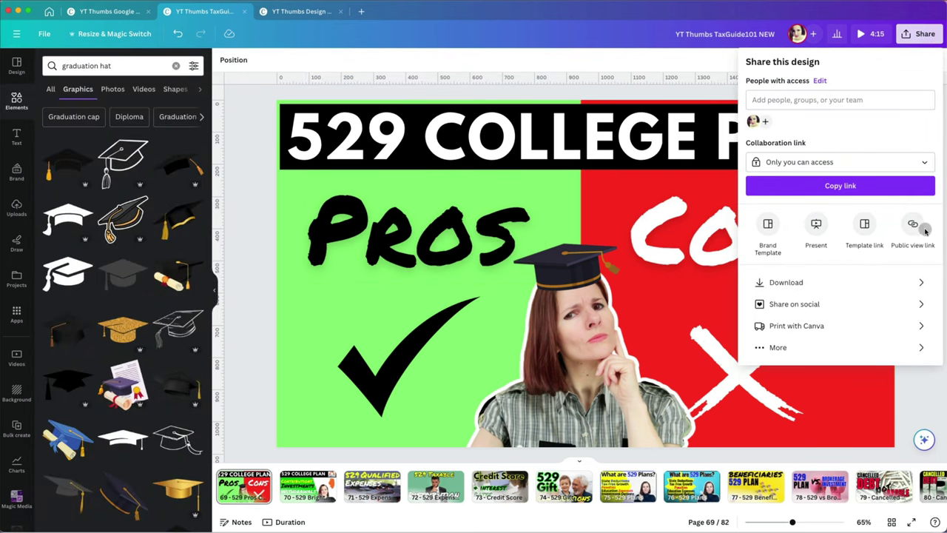
{"action": "left_click", "coordinate": [920, 288]}
{"action": "left_click", "coordinate": [924, 181]}
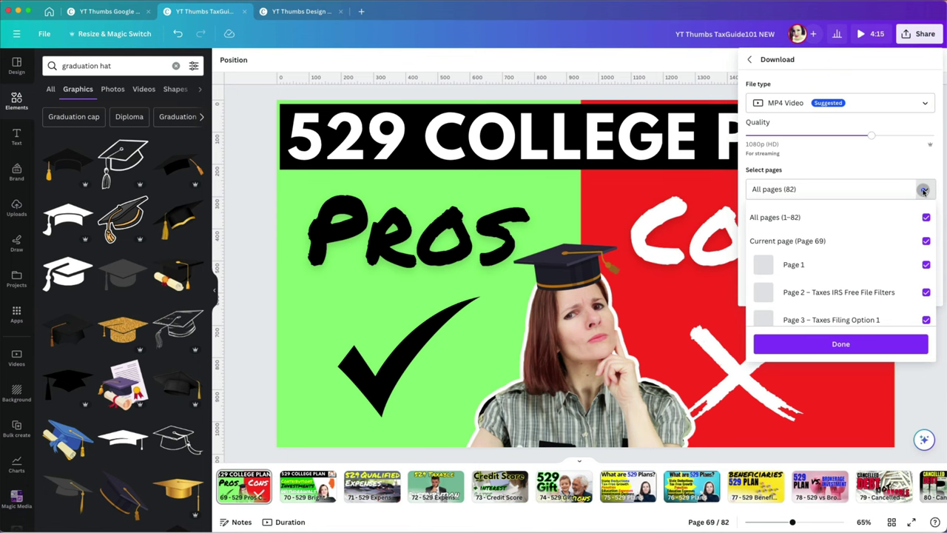
{"action": "left_click", "coordinate": [926, 218]}
{"action": "left_click", "coordinate": [934, 231]}
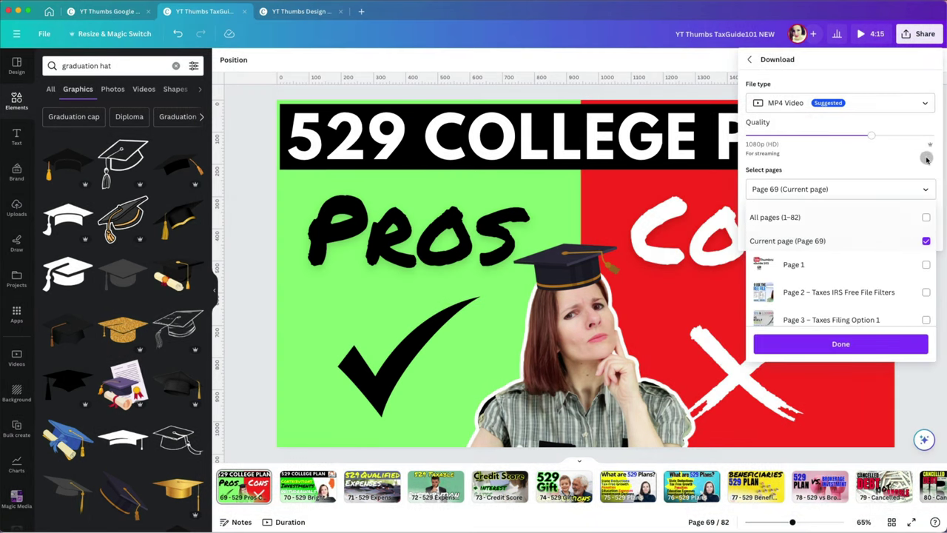
{"action": "left_click", "coordinate": [923, 105]}
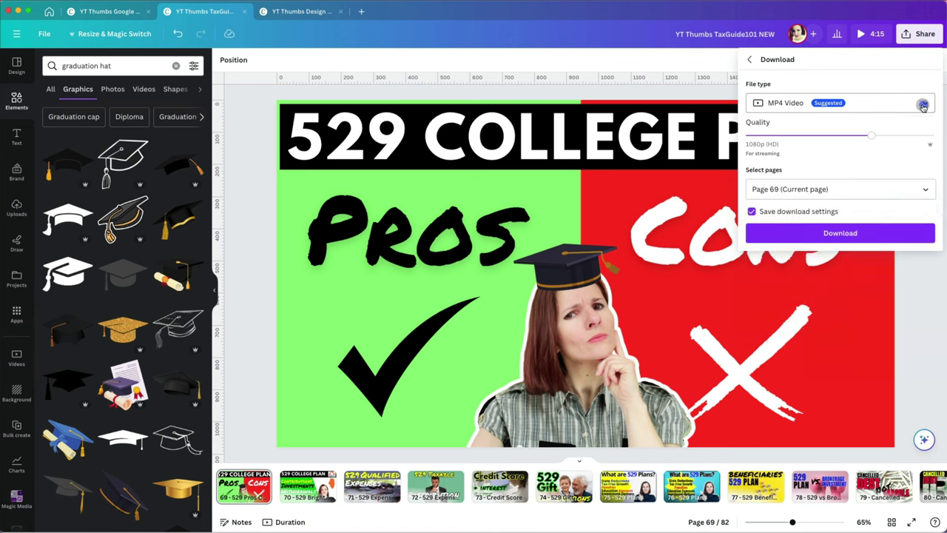
{"action": "left_click", "coordinate": [924, 105]}
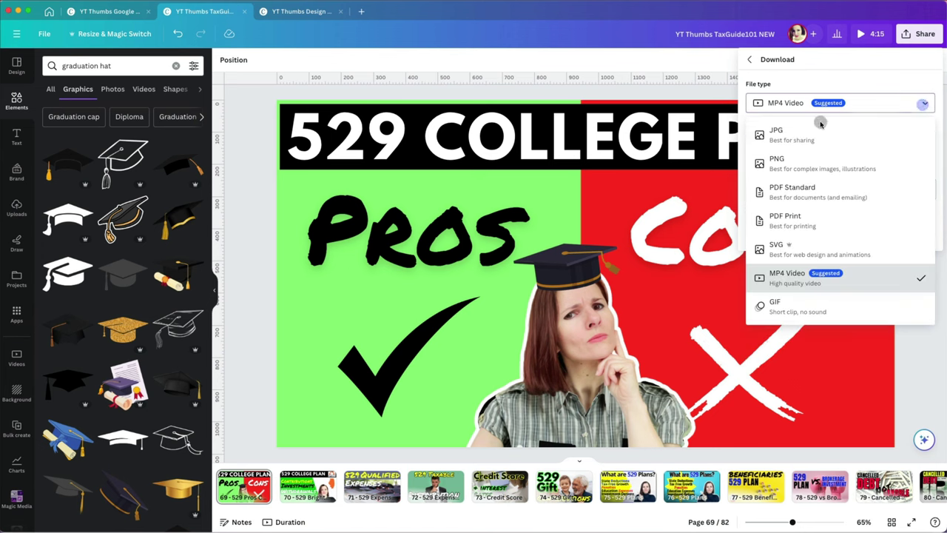
{"action": "left_click", "coordinate": [787, 161]}
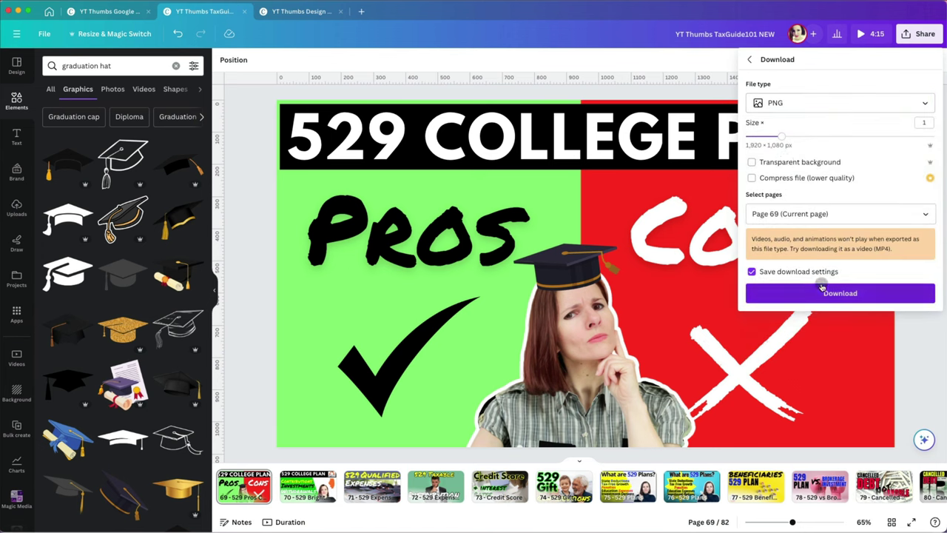